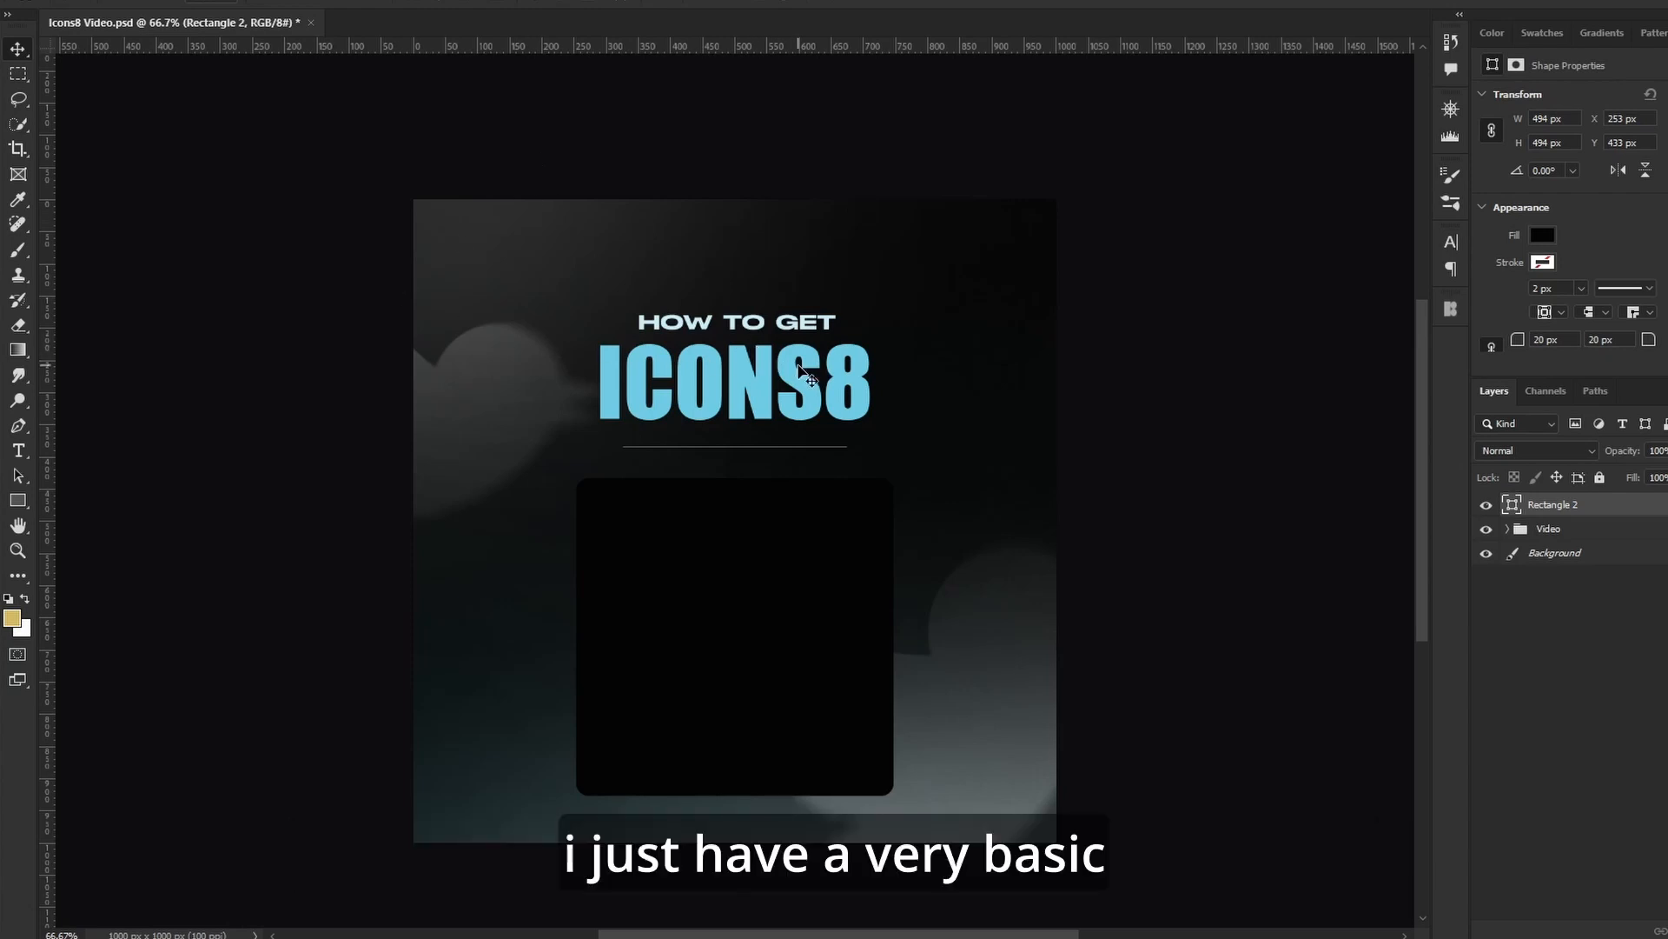
# Open the Icons8 plugin and set the icon size to 480×480 with PNG as the format
pyautogui.press('h')
pyautogui.moveTo(845, 387); pyautogui.dragTo(894, 371)
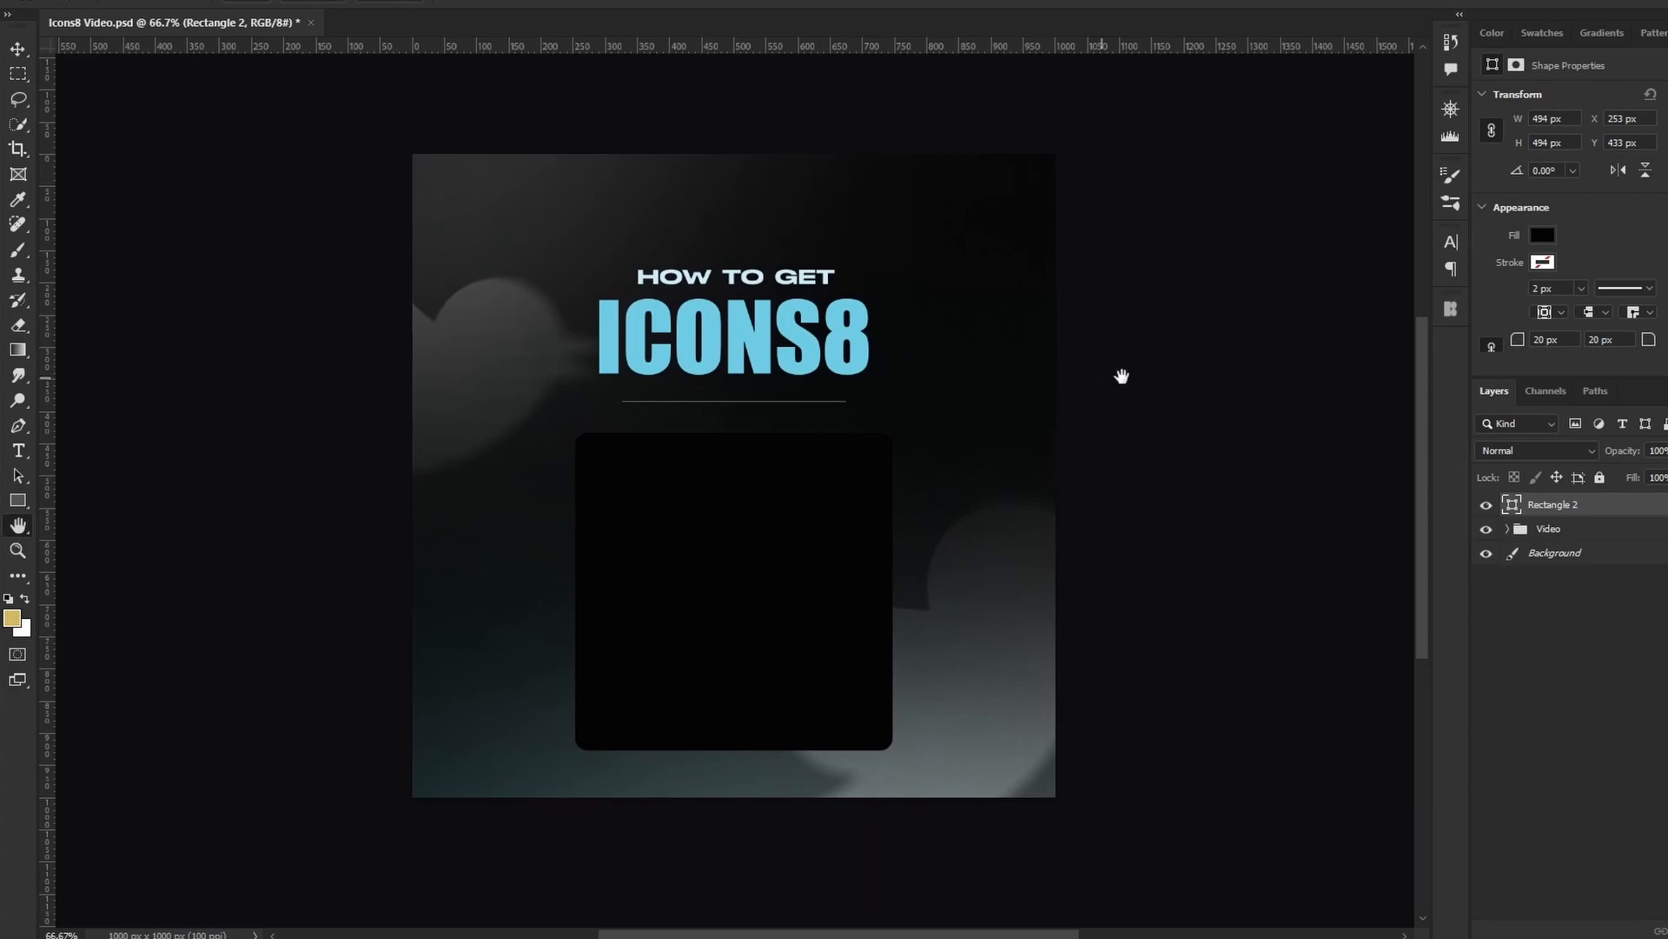
pyautogui.click(1451, 309)
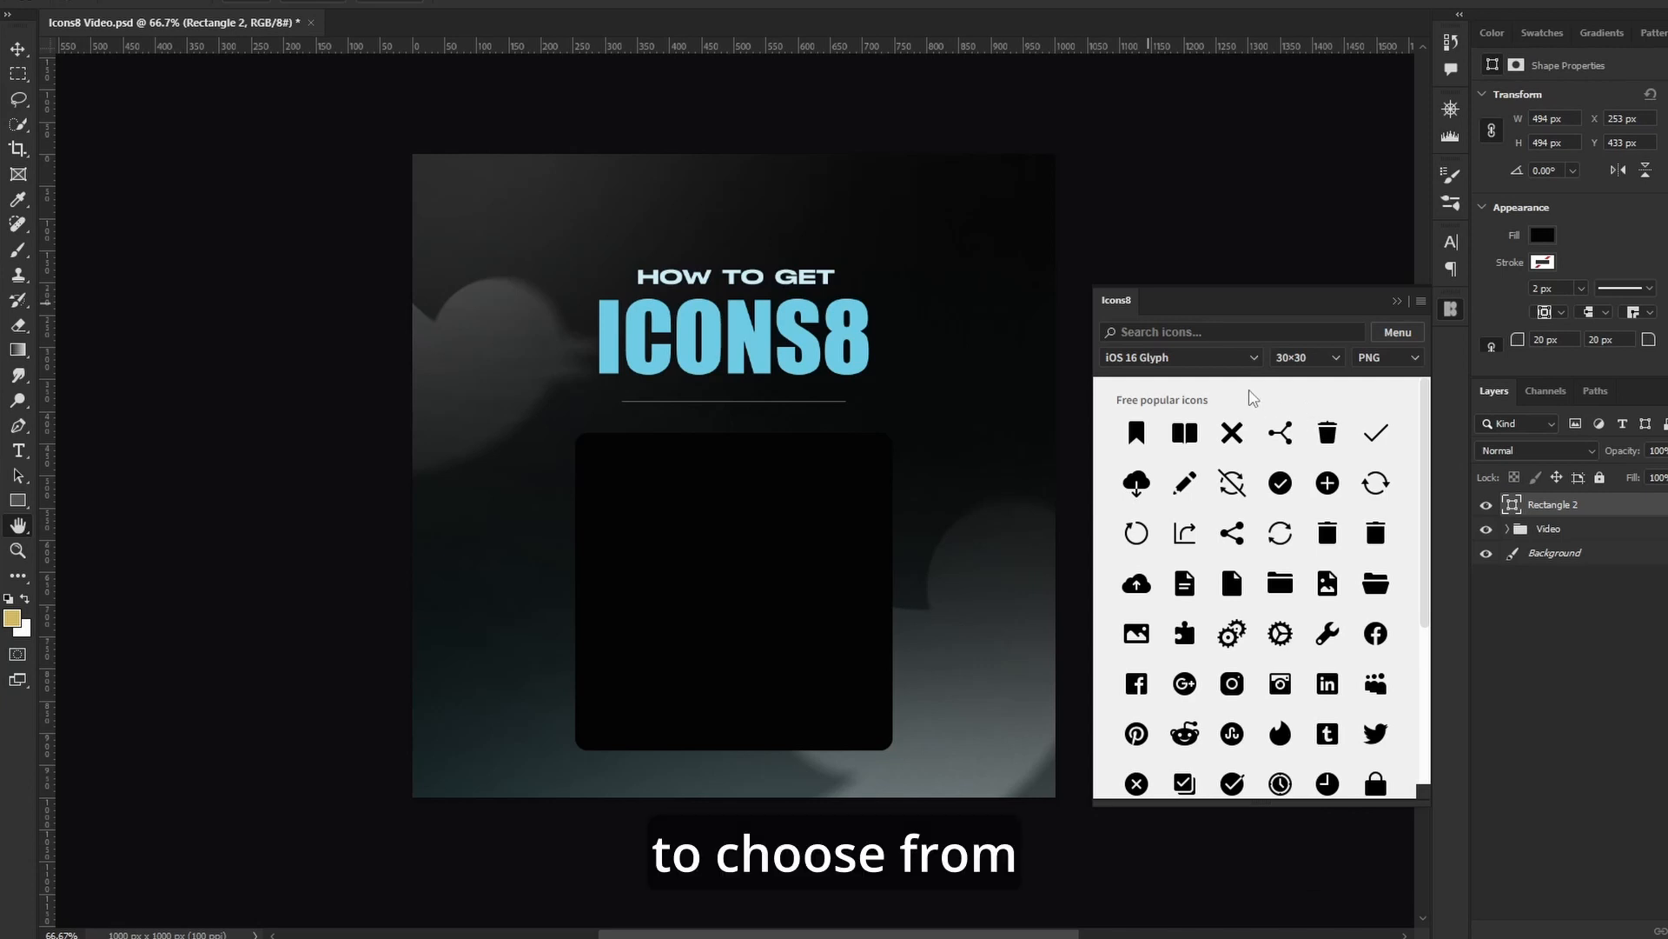
pyautogui.click(1295, 358)
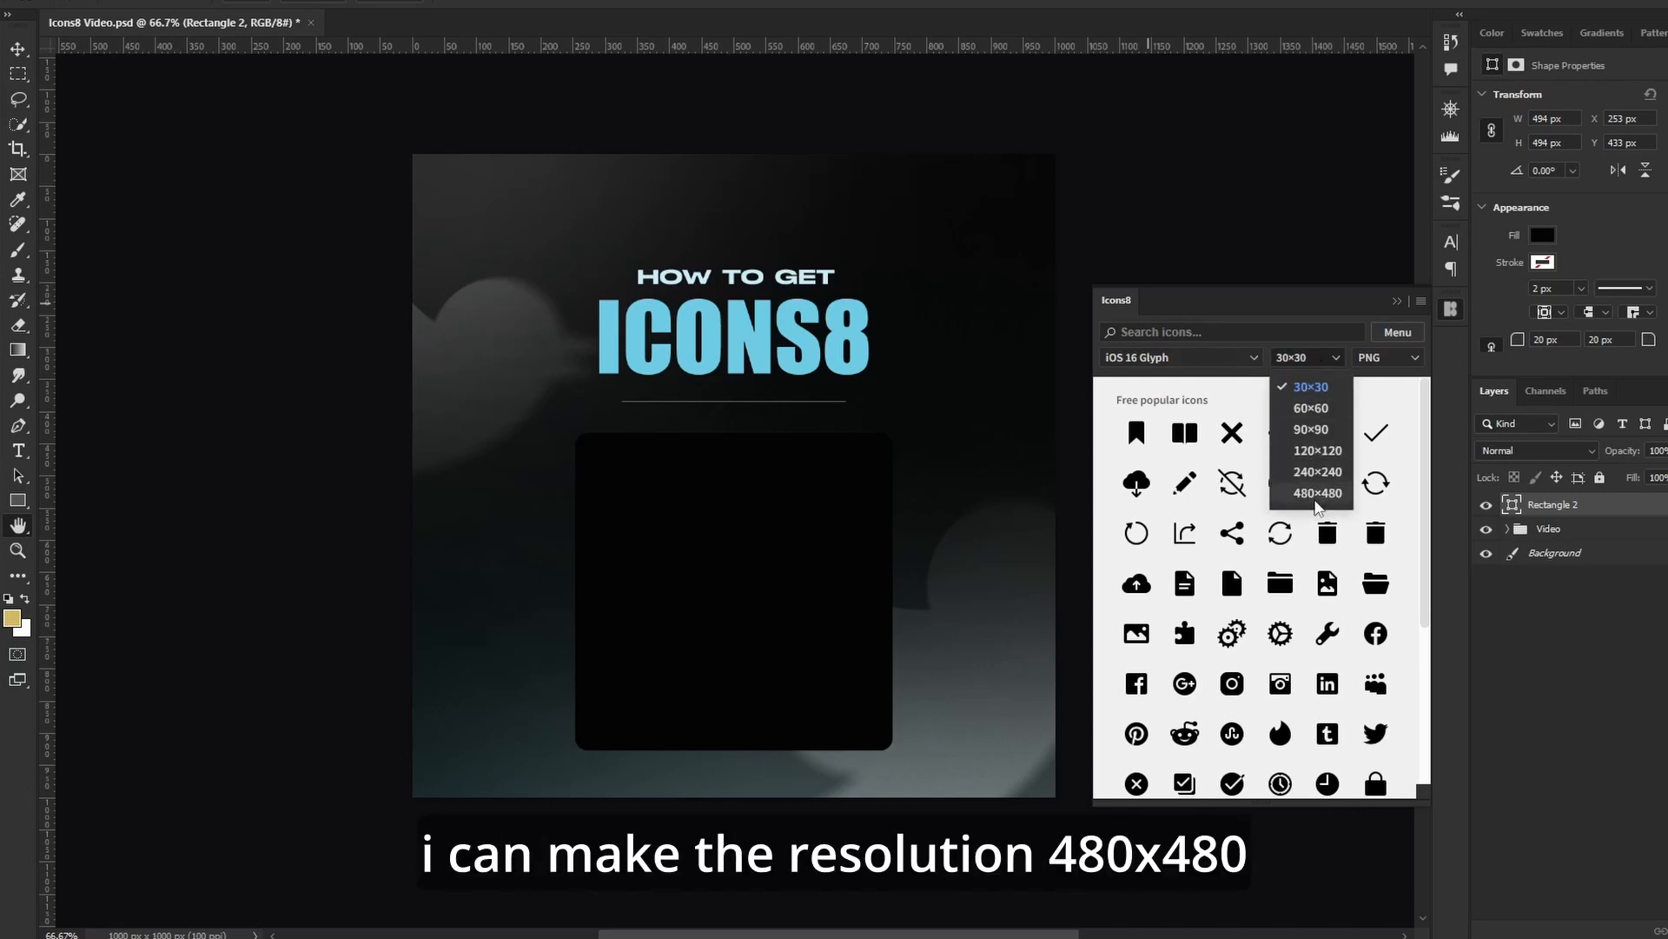
pyautogui.click(1317, 499)
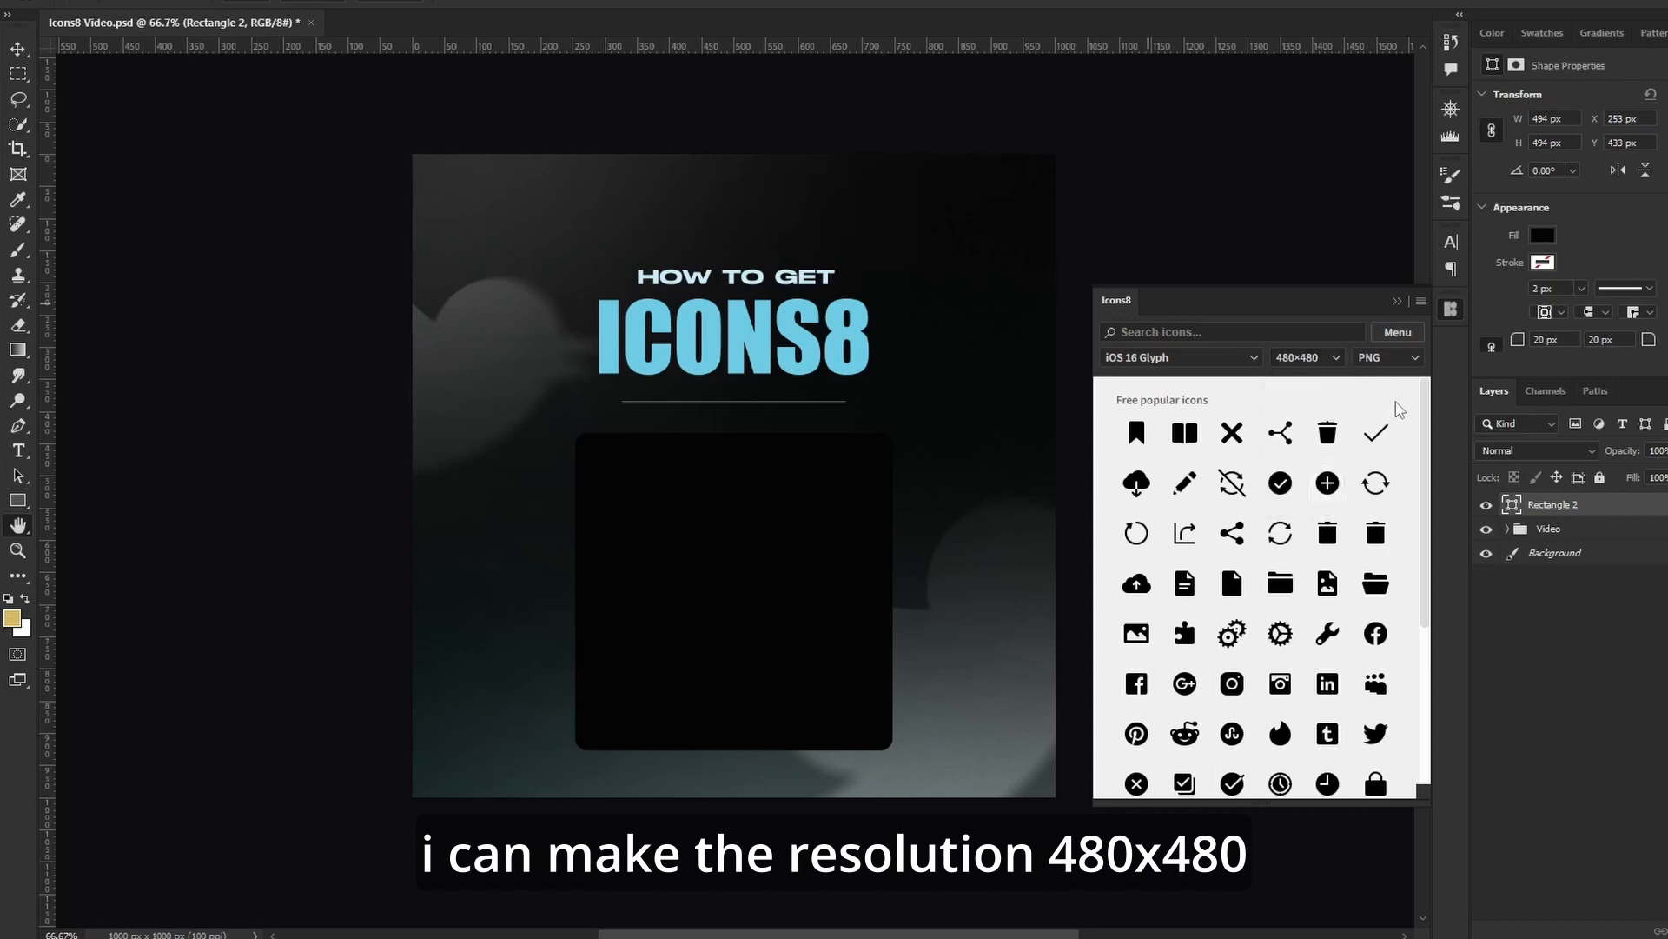
pyautogui.click(1394, 365)
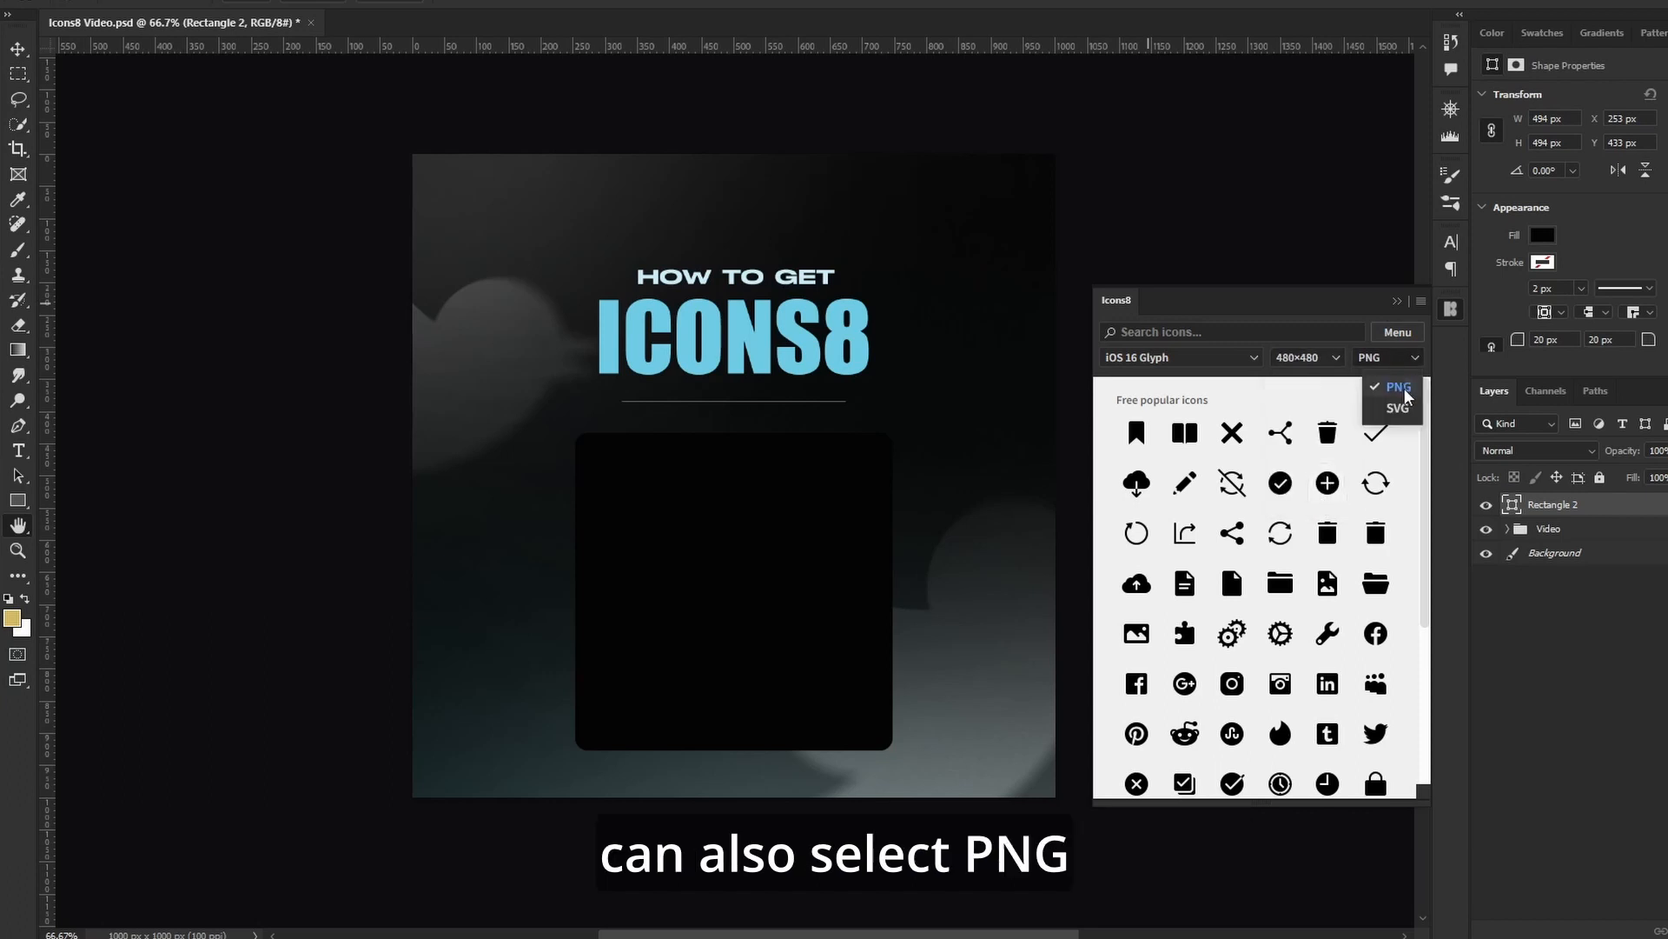
pyautogui.click(1400, 381)
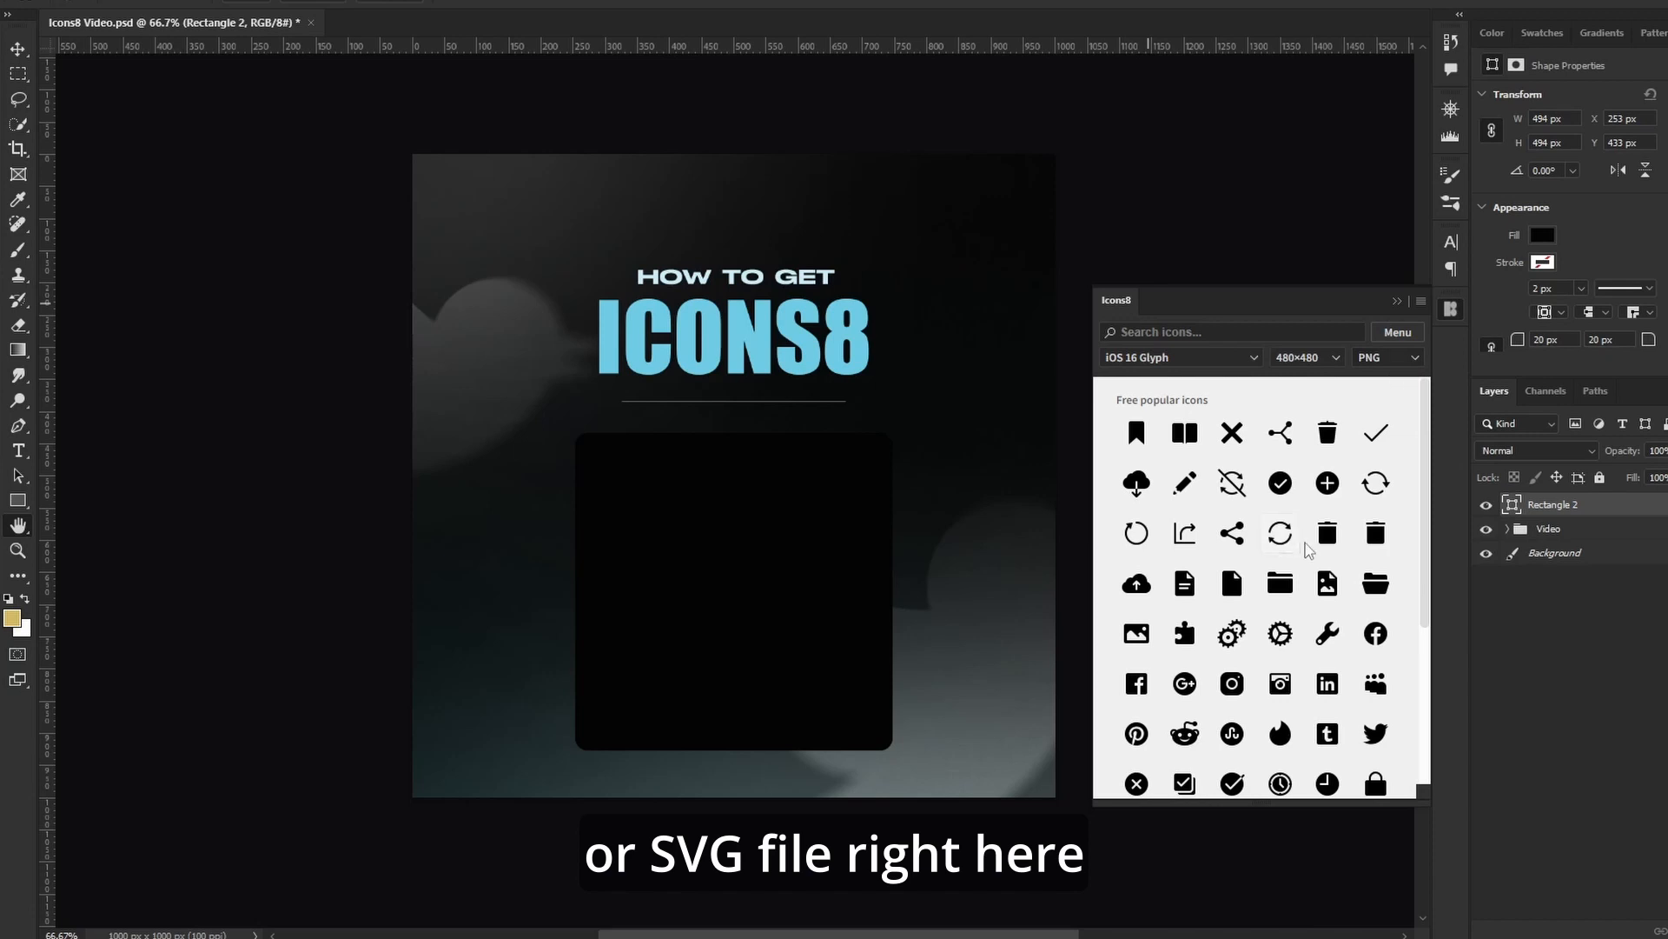
# Browse the free popular icons in the iOS 16 Glyph style, looking over the brand and game logos
pyautogui.scroll(-15, 1307, 548)
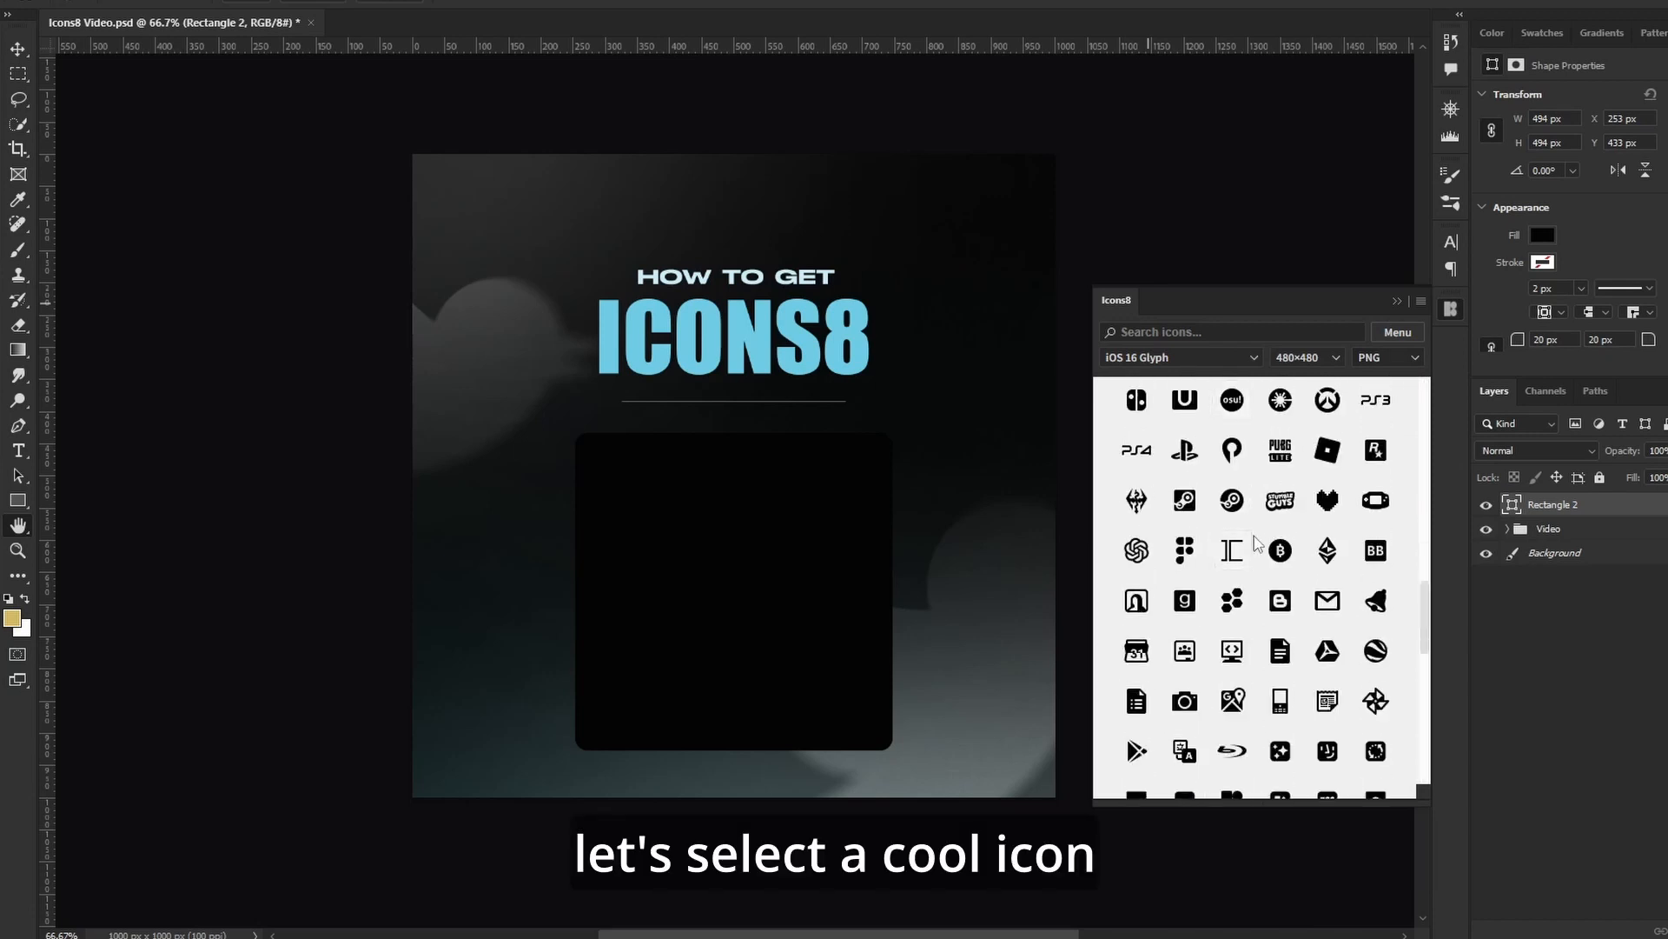
pyautogui.scroll(3, 1261, 543)
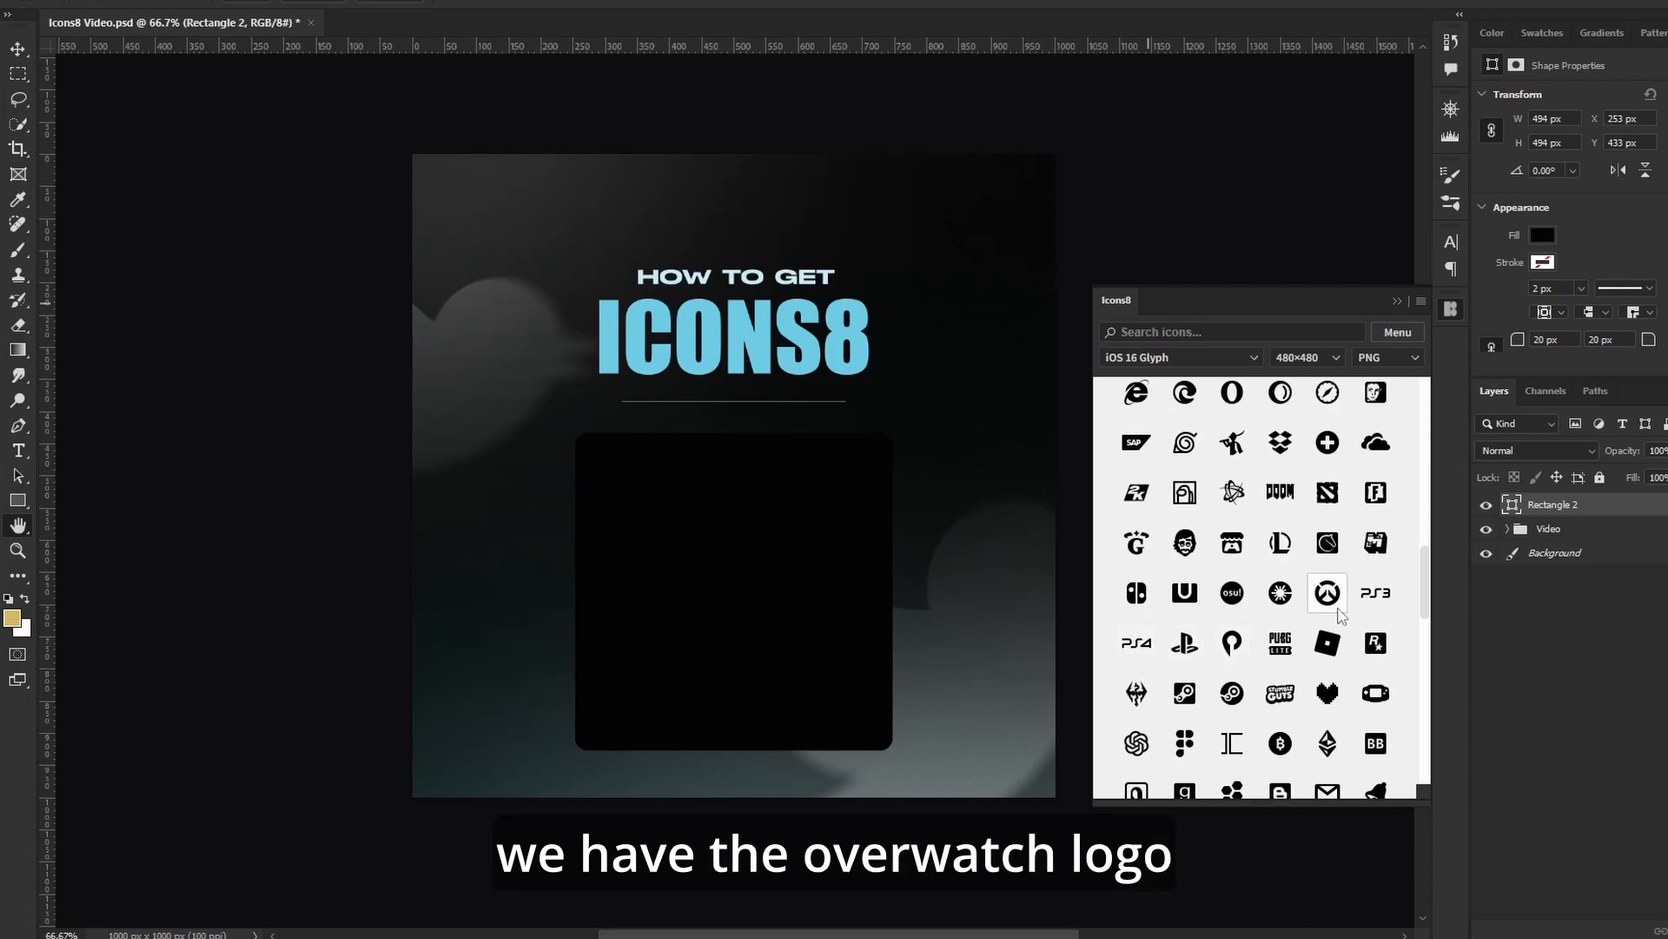
pyautogui.scroll(3, 1336, 606)
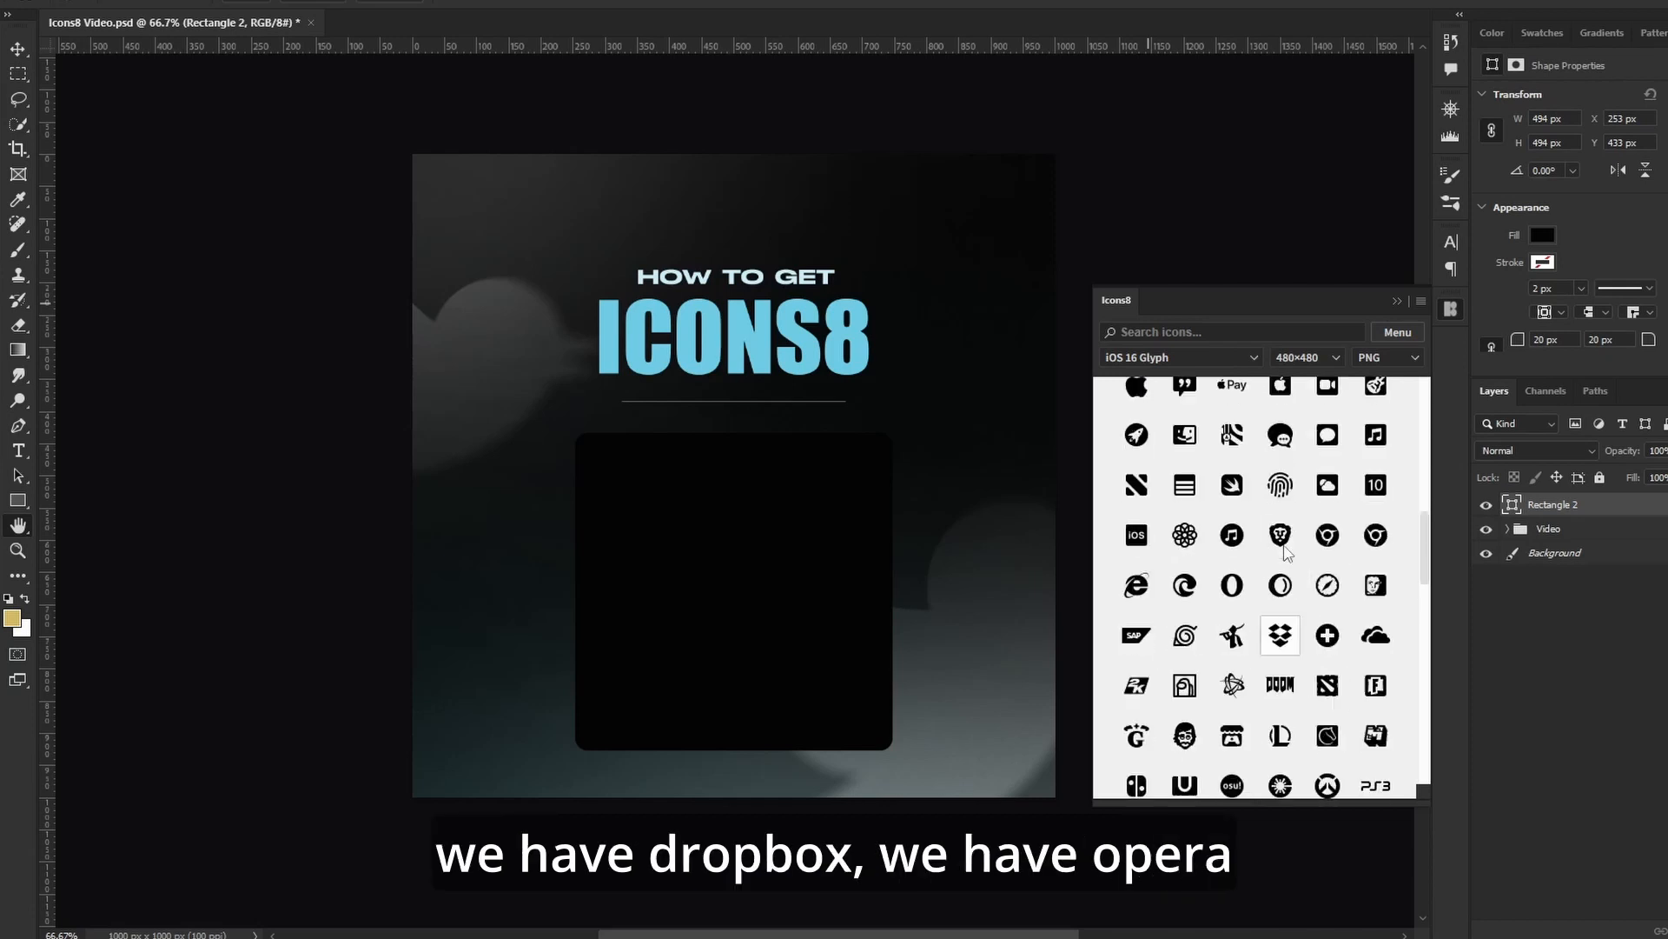
pyautogui.scroll(2, 1248, 606)
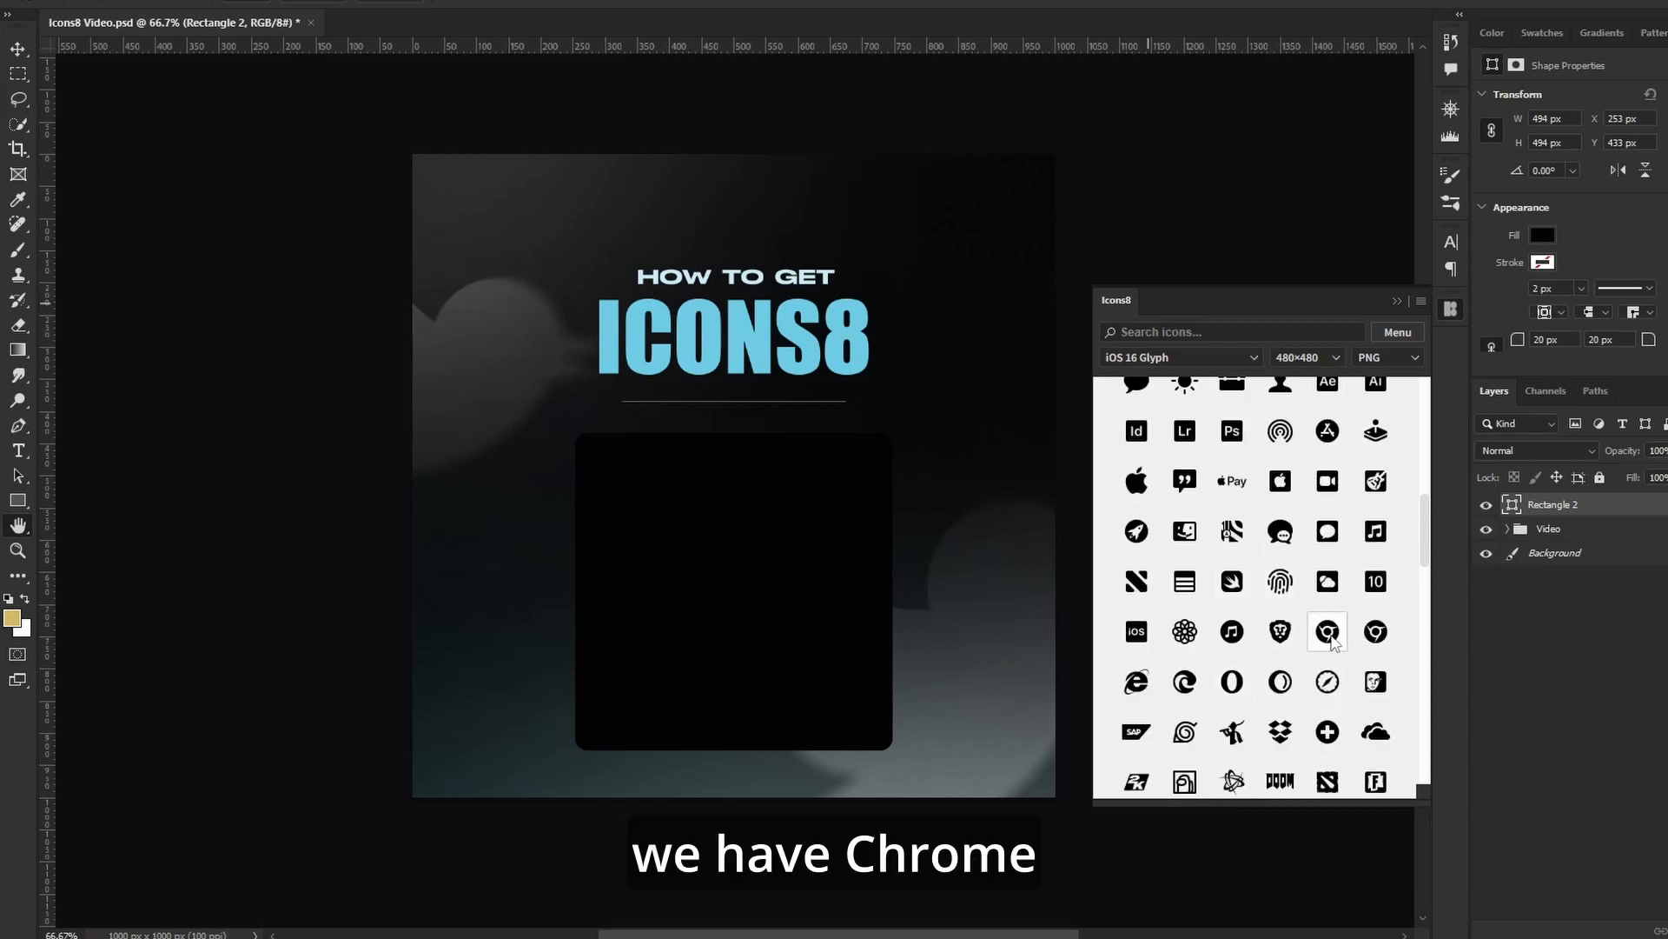
pyautogui.scroll(4, 1342, 643)
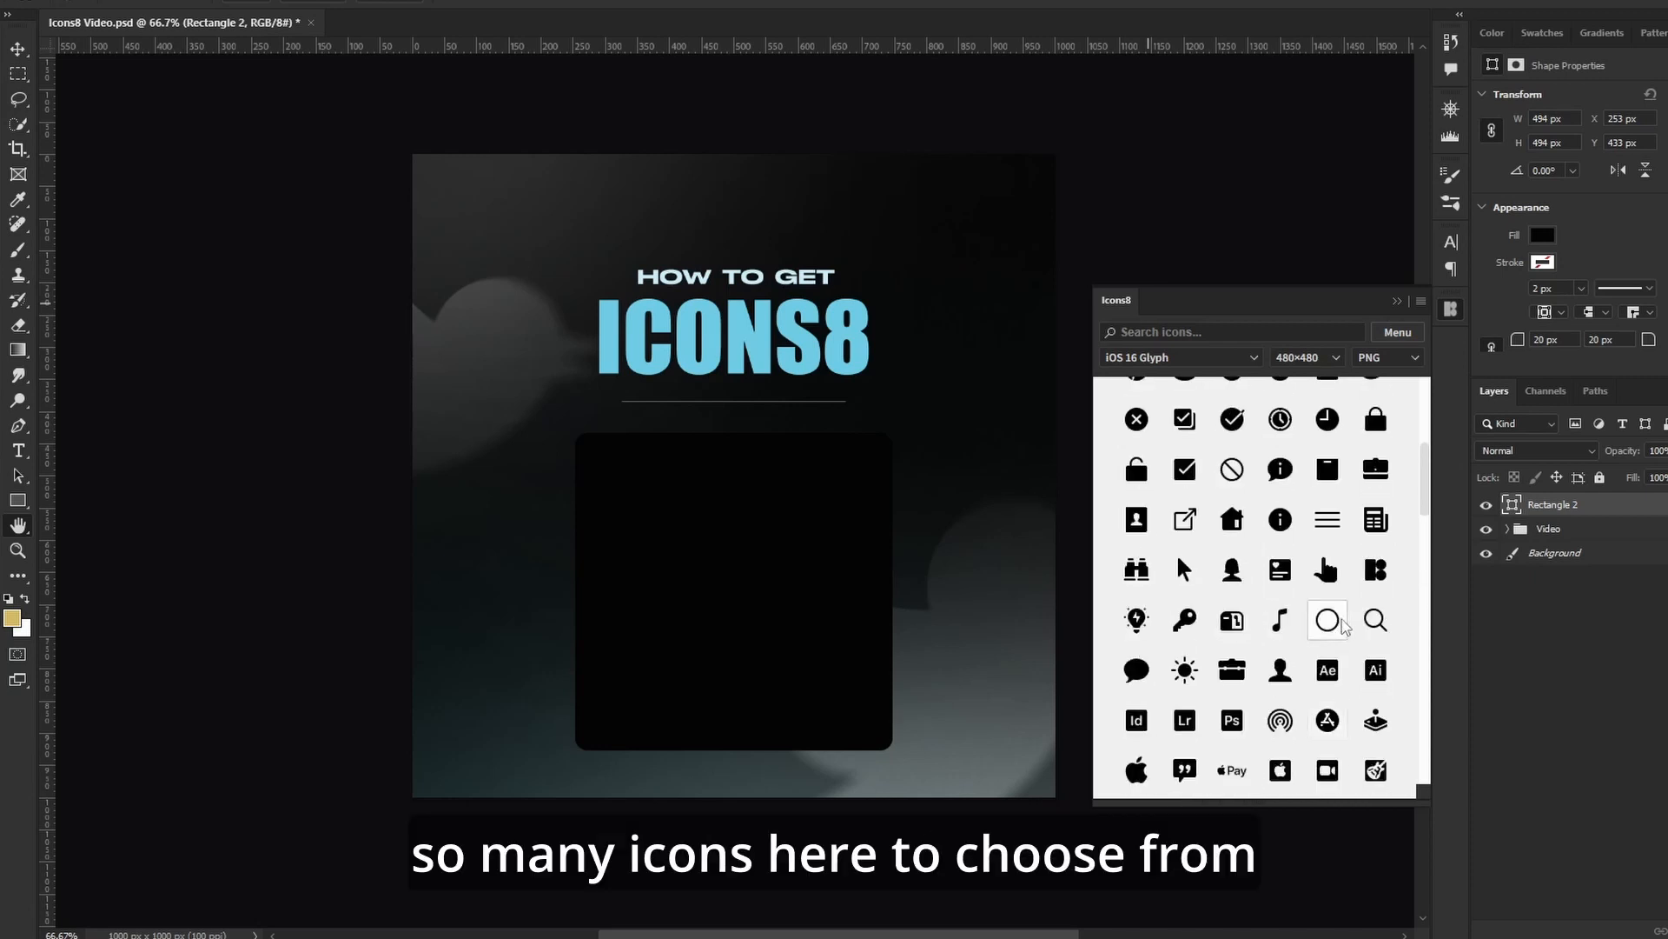
pyautogui.scroll(-15, 1354, 638)
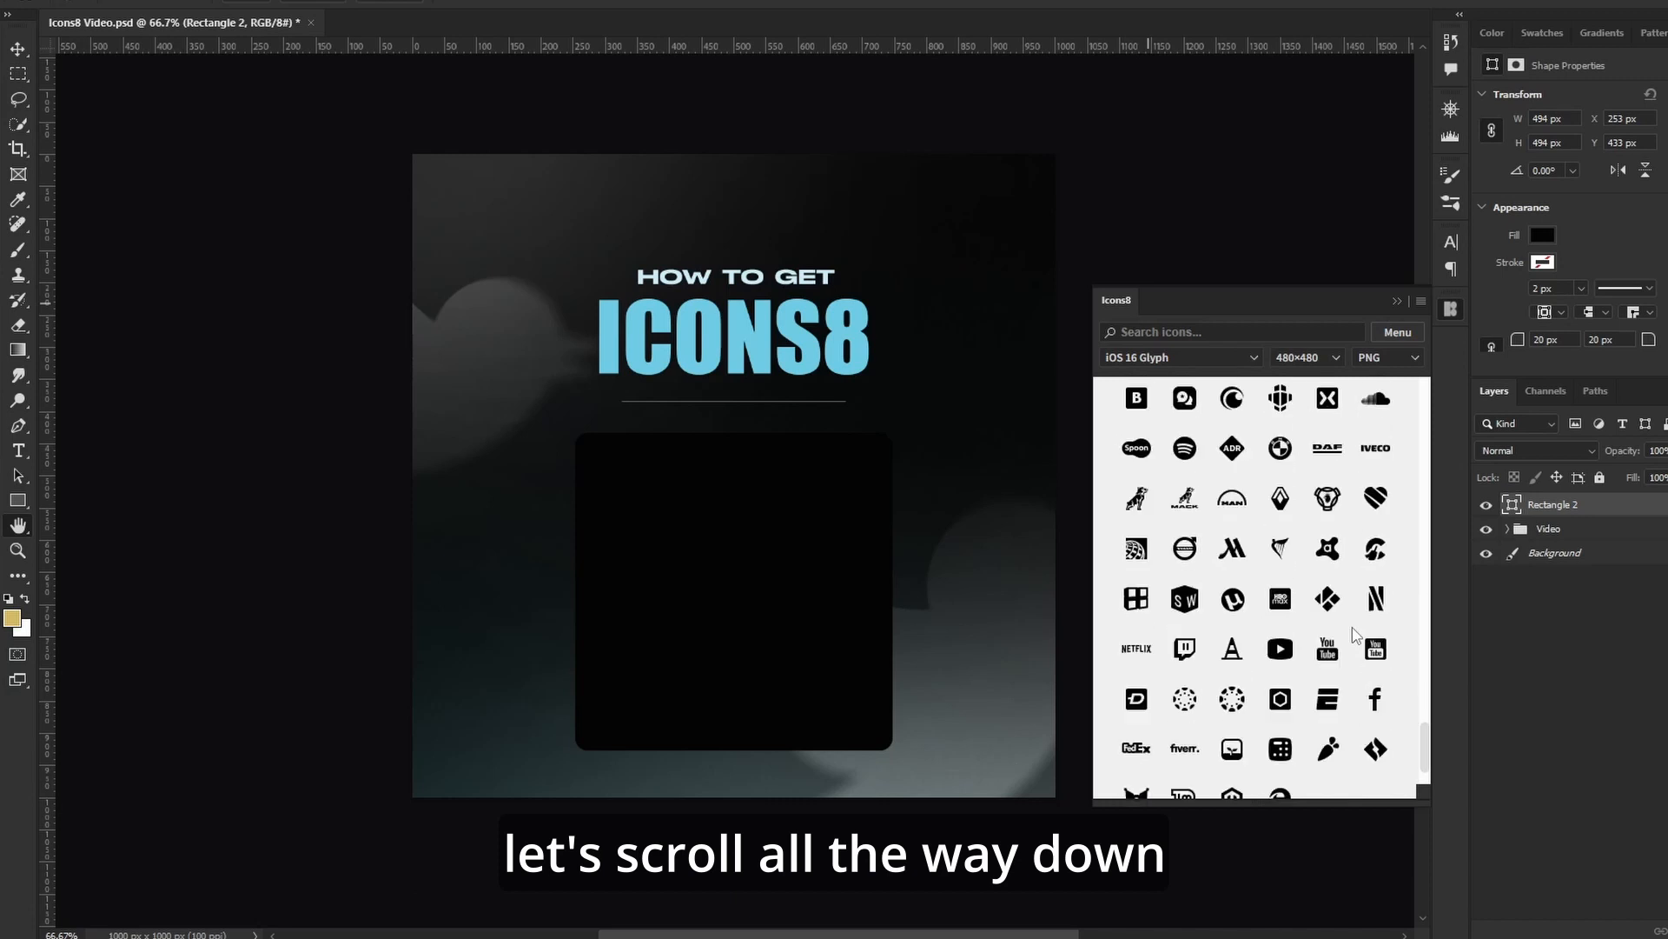
pyautogui.scroll(-2, 1353, 627)
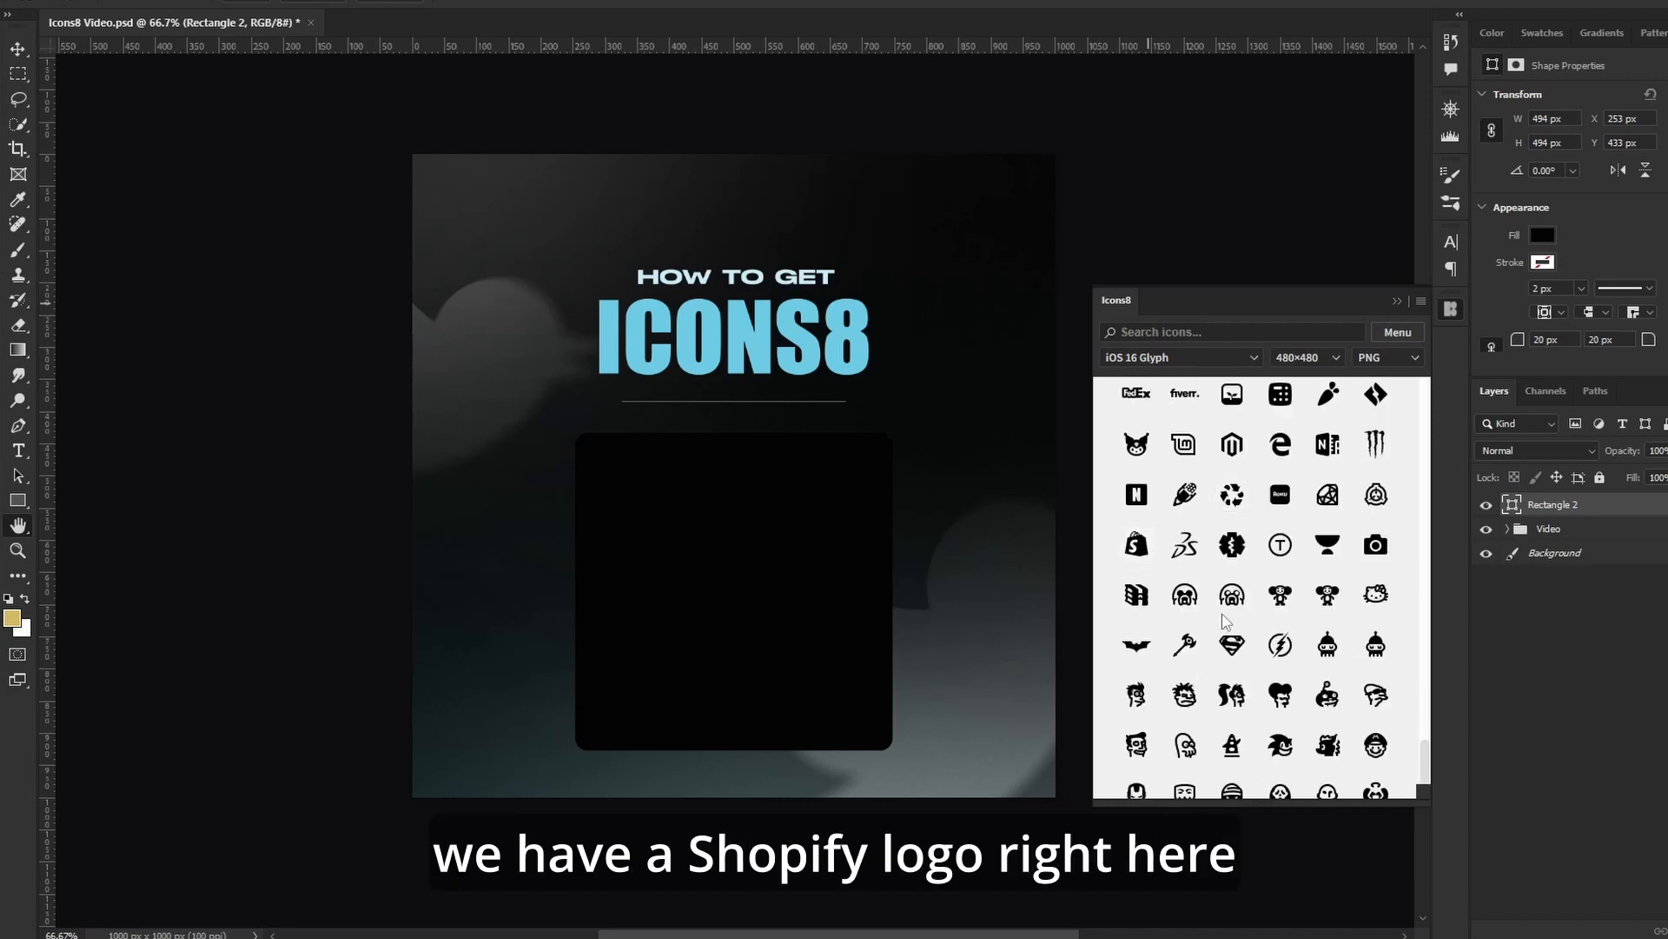
pyautogui.scroll(8, 1234, 643)
pyautogui.scroll(5, 1254, 458)
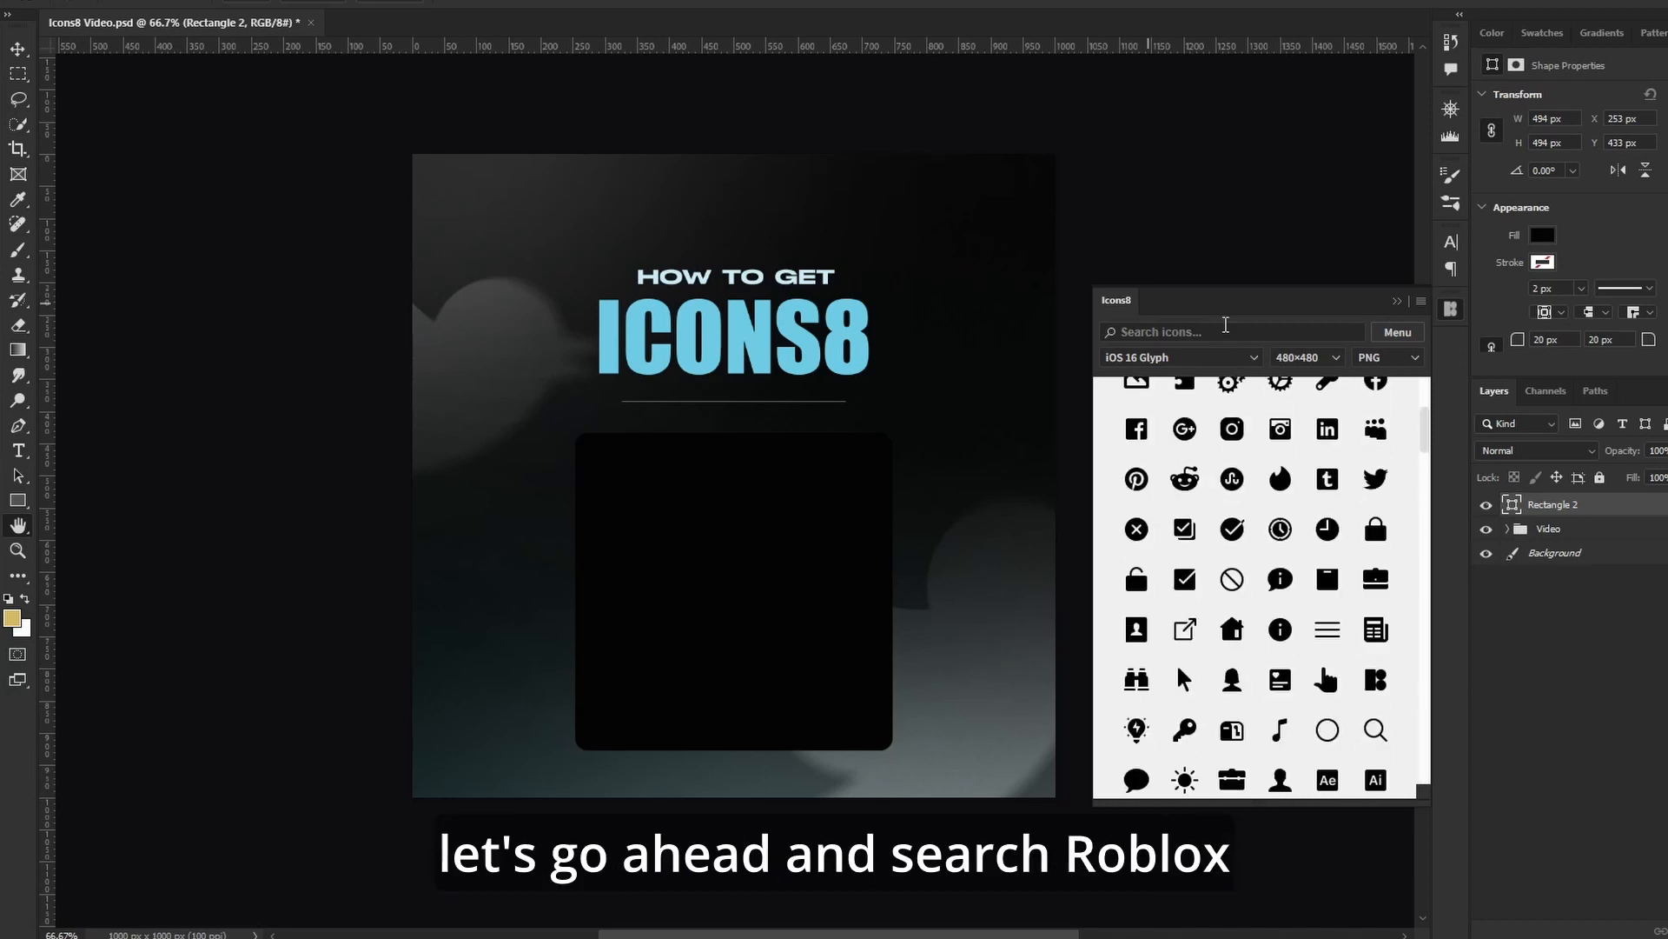
# Search the icons for "Roblox" and place the Roblox logo in the document
pyautogui.click(1225, 330)
pyautogui.write('Rbo')
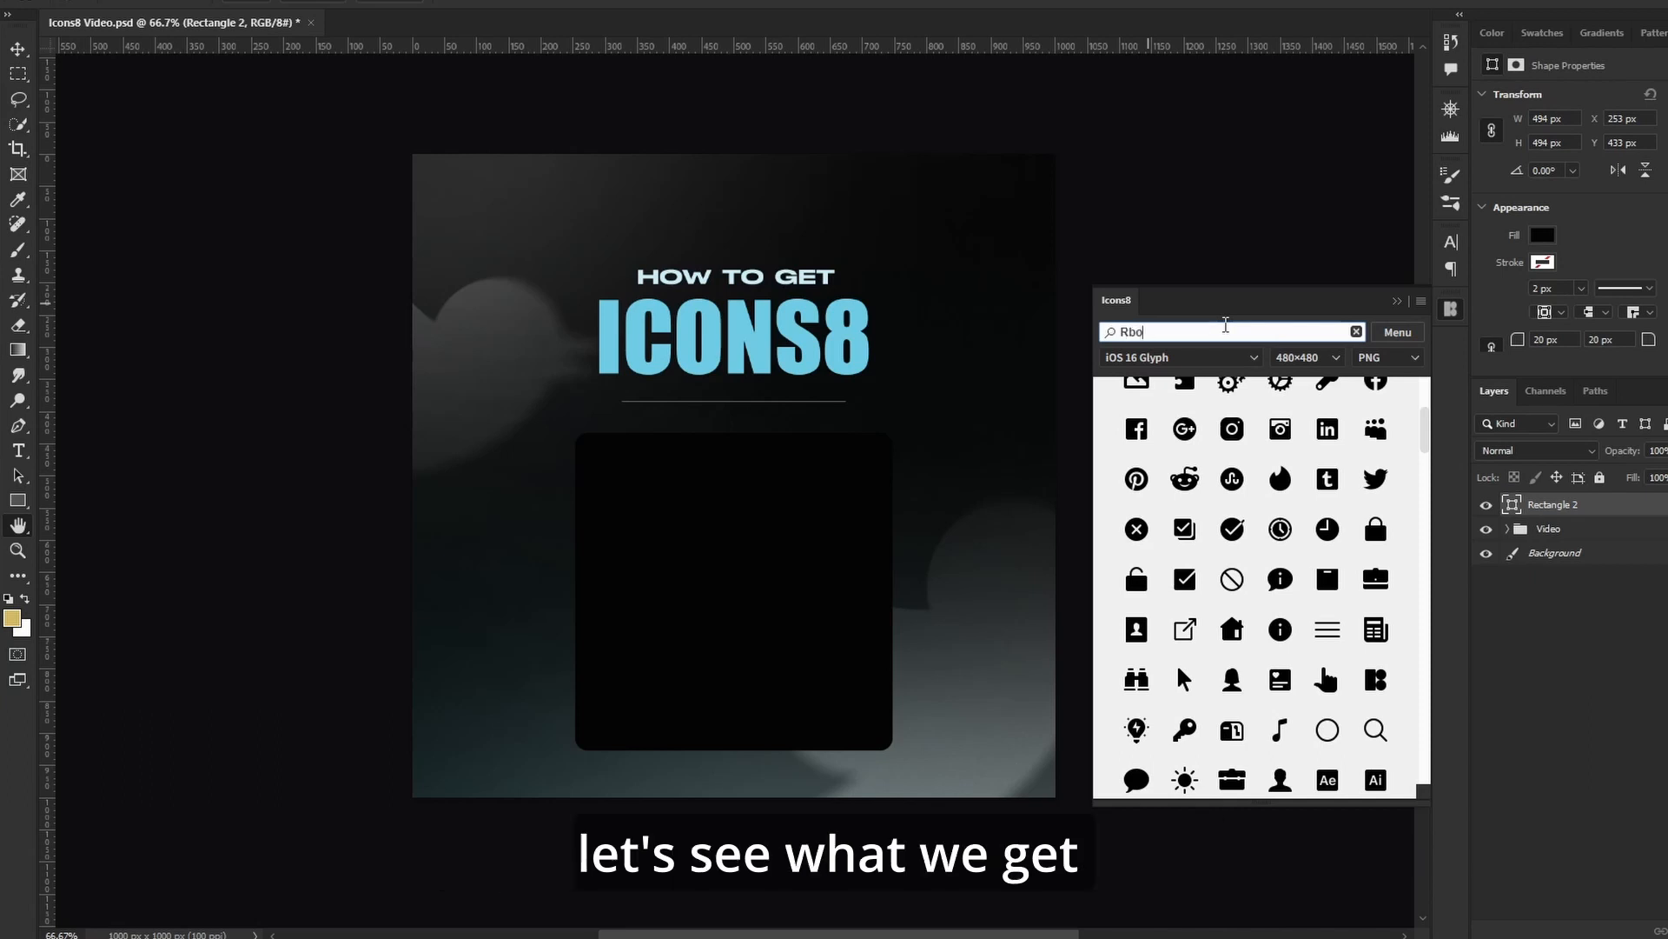
pyautogui.press('BackSpace')
pyautogui.write('oblox')
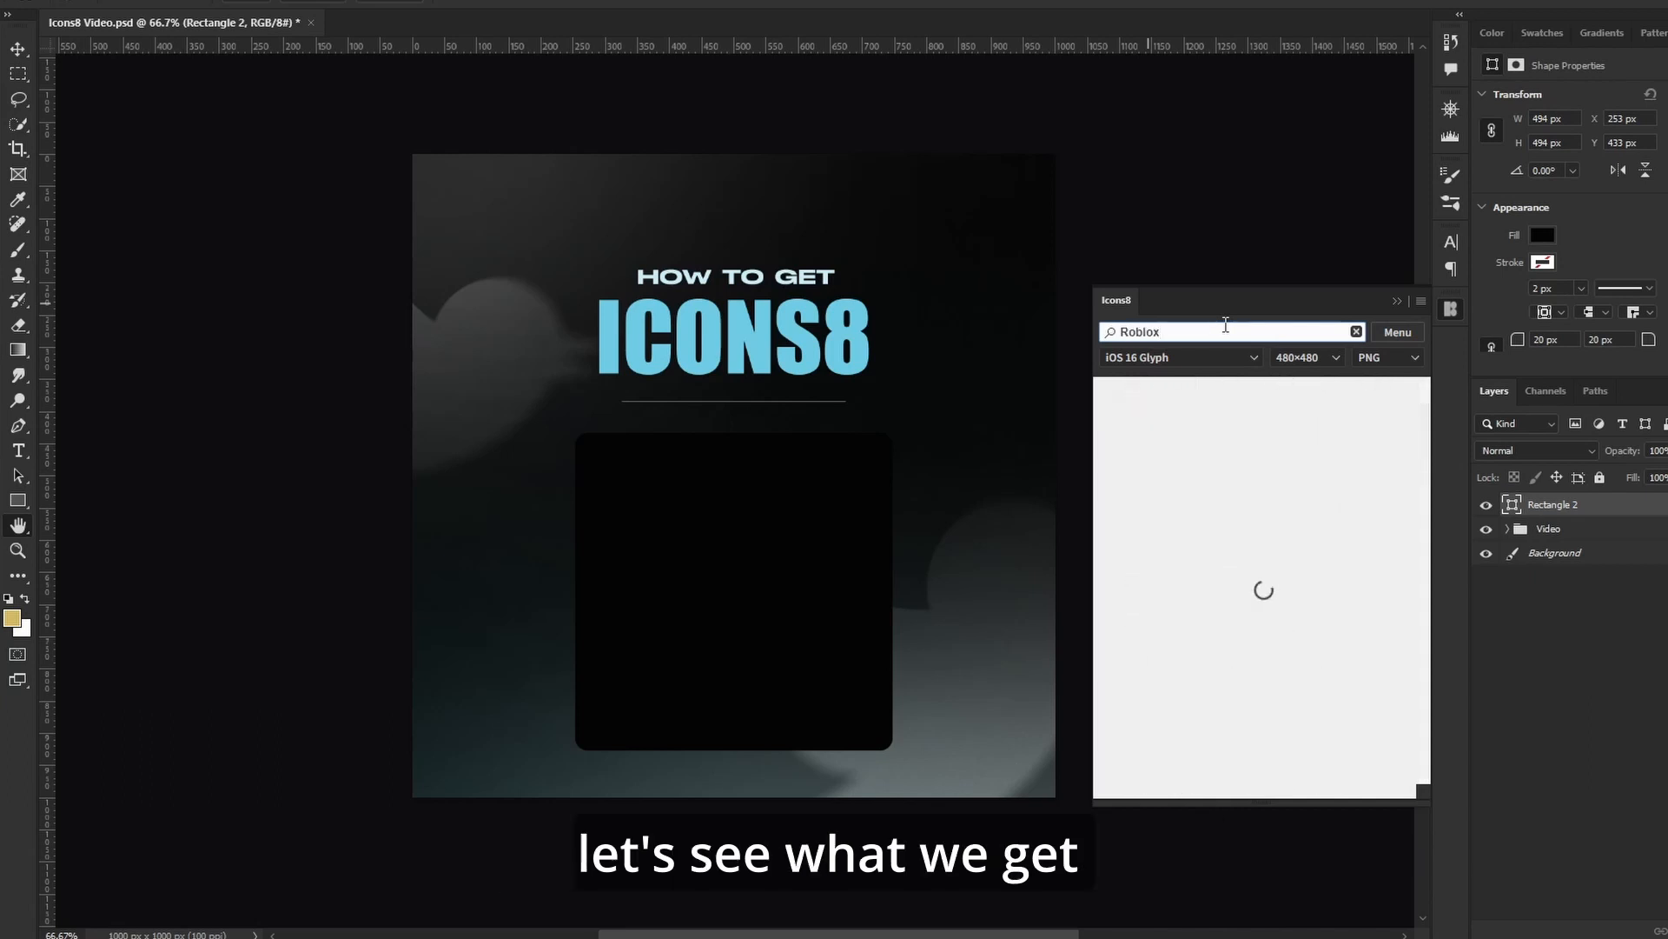
pyautogui.click(1138, 406)
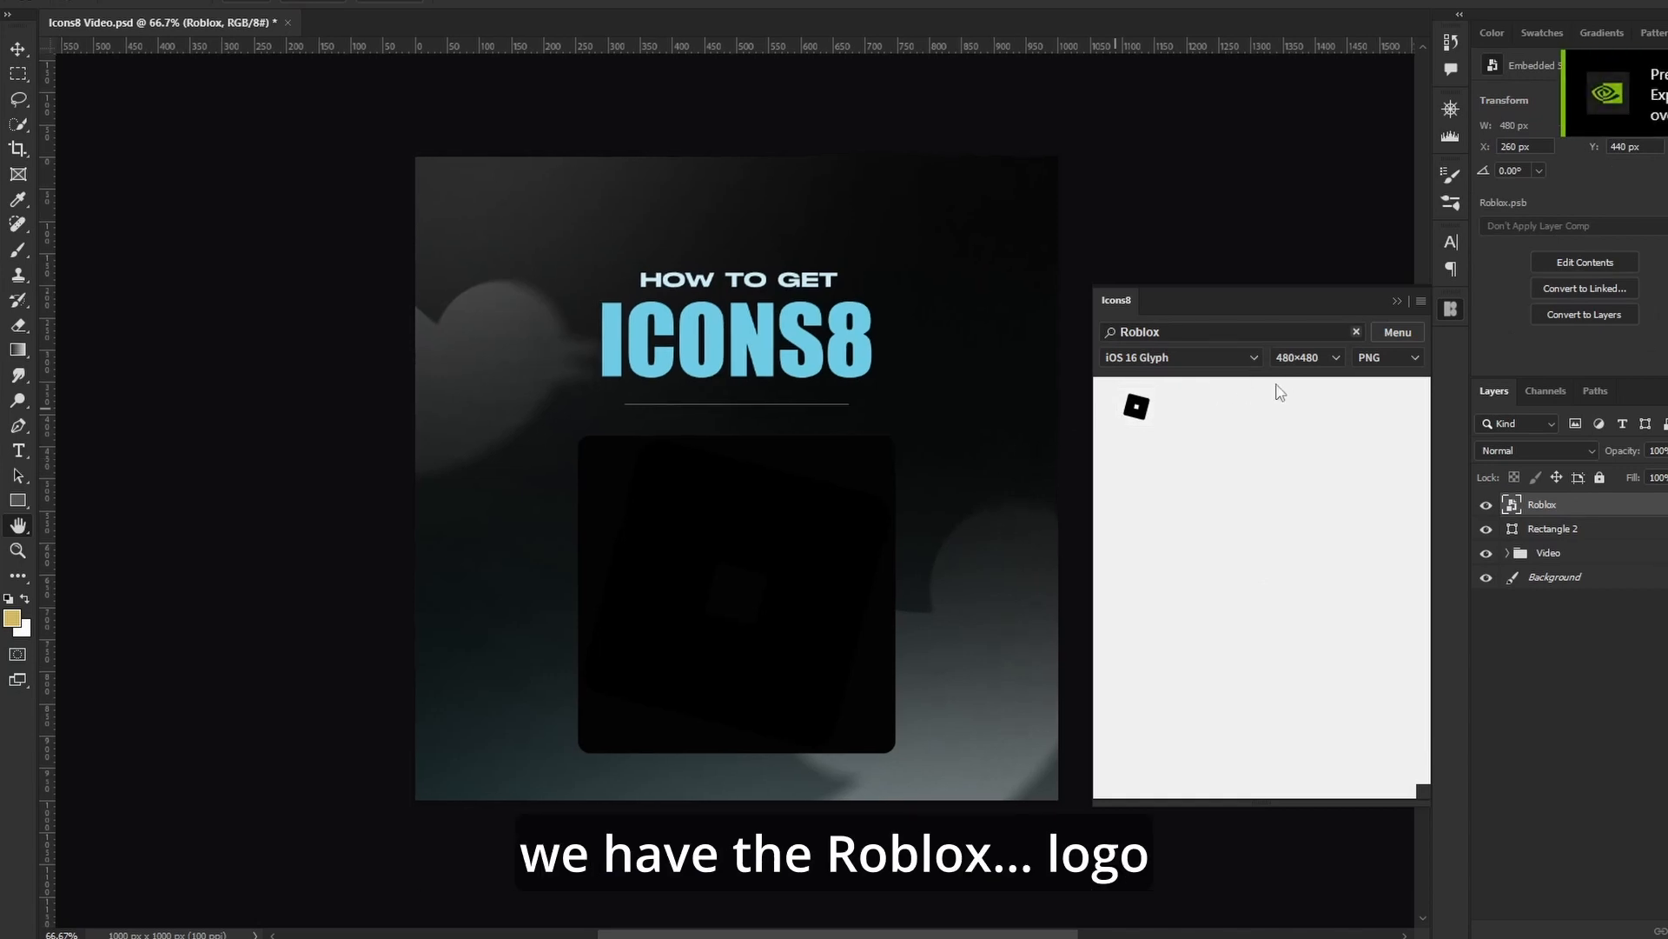
# Invert the Roblox icon to white and scale it down to about 382 px, centered inside the rounded rectangle
pyautogui.press('v')
pyautogui.moveTo(859, 523); pyautogui.dragTo(910, 522)
pyautogui.click(1396, 301)
pyautogui.hotkey('ctrl', 'i')
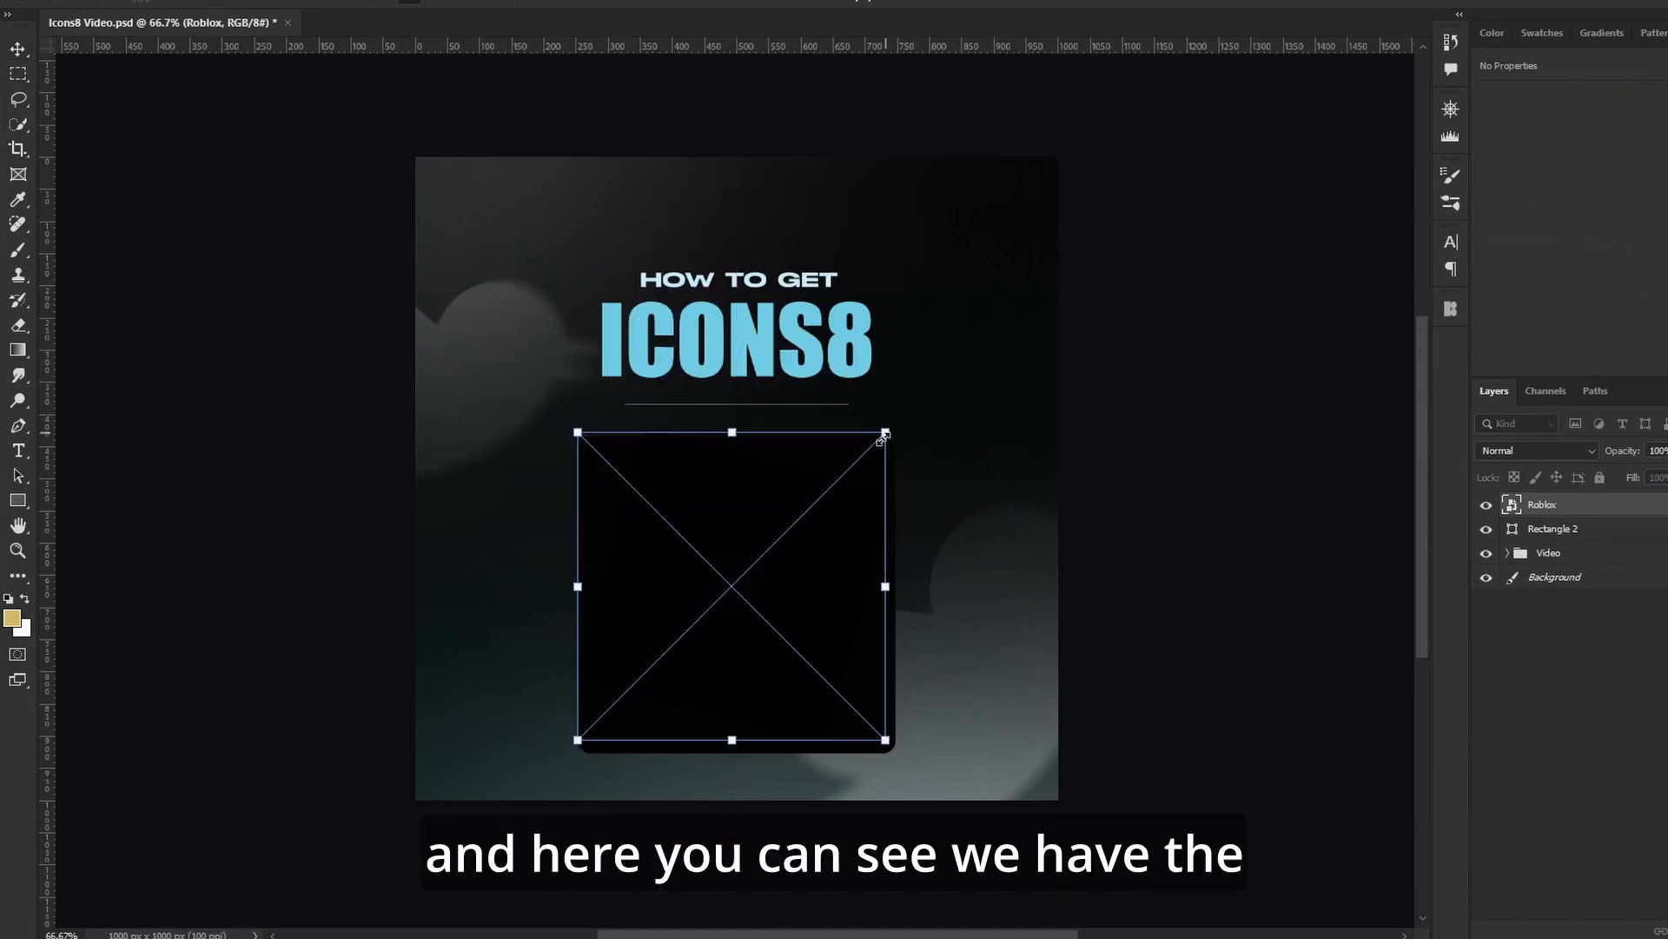
pyautogui.moveTo(892, 429); pyautogui.dragTo(858, 467)
pyautogui.press('Return')
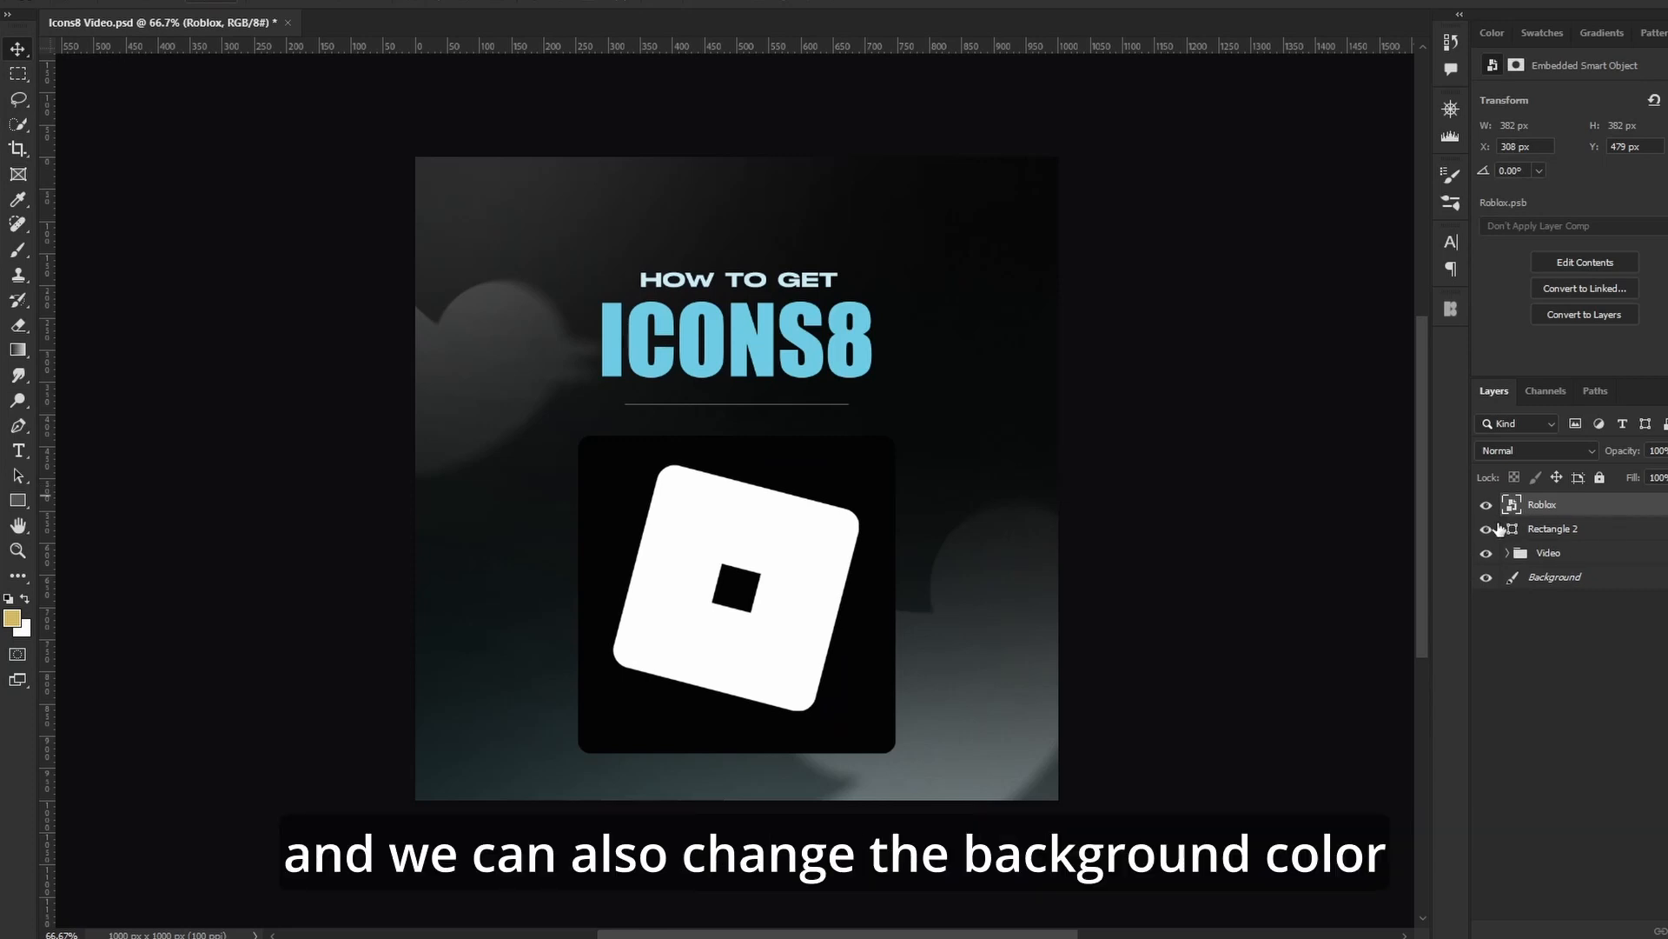
# Change the fill color of the rounded rectangle behind the icon to bright red
pyautogui.click(1517, 530)
pyautogui.doubleClick(1516, 530)
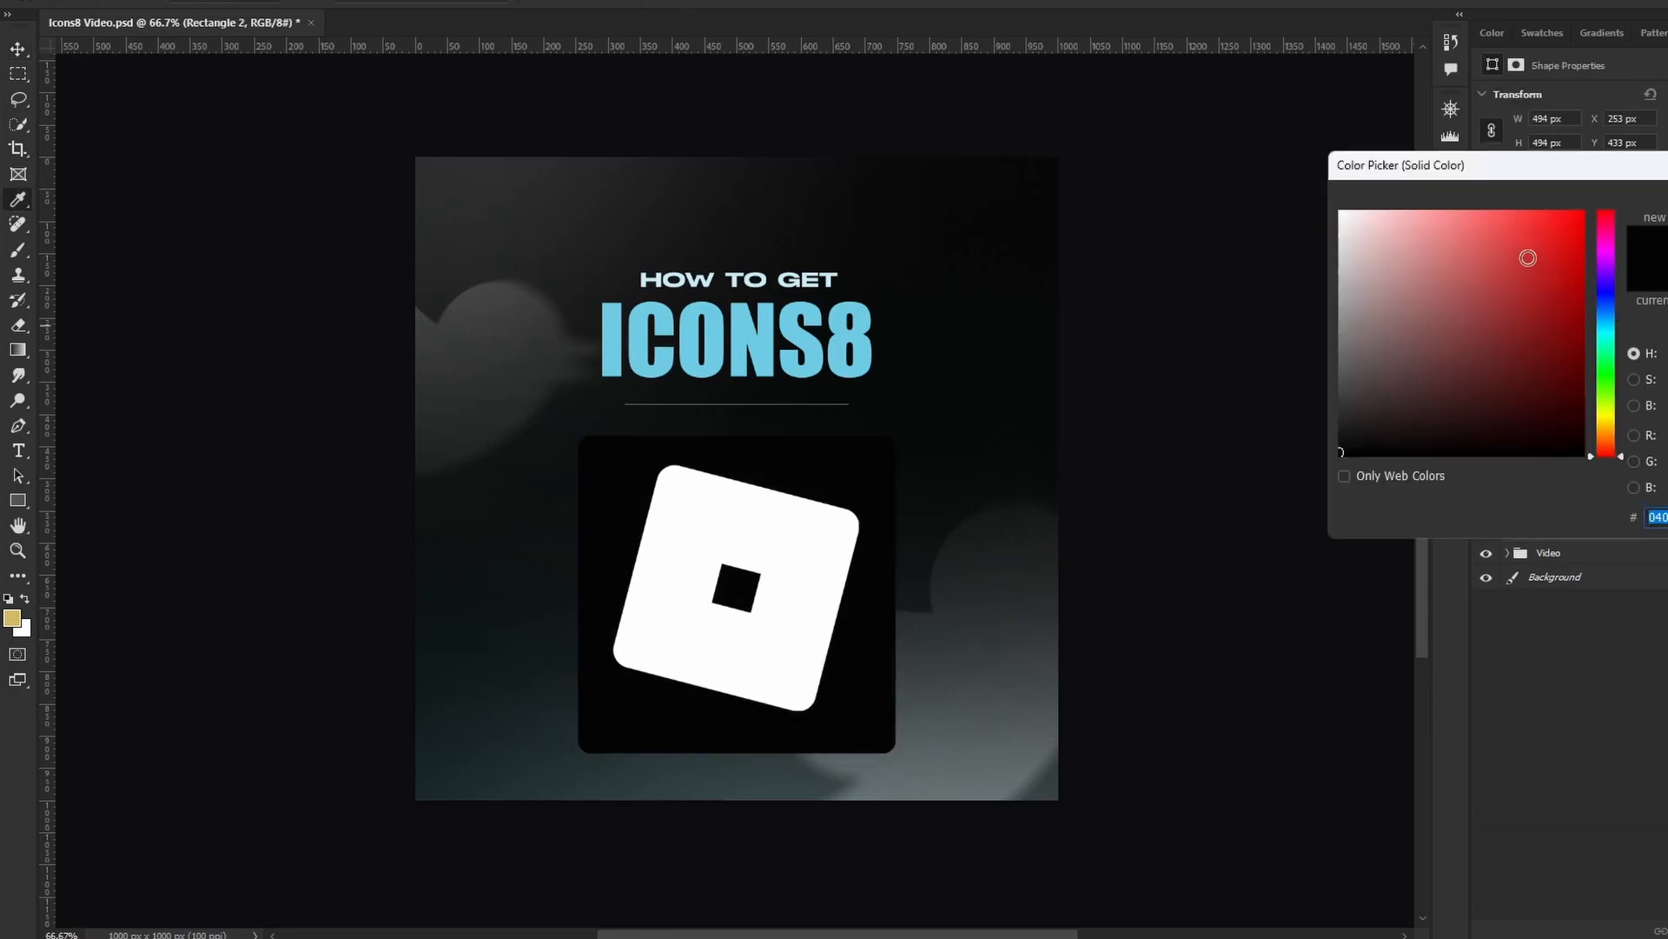
pyautogui.moveTo(1527, 253)
pyautogui.mouseDown()
pyautogui.moveTo(1474, 222)
pyautogui.moveTo(1528, 145)
pyautogui.mouseUp()
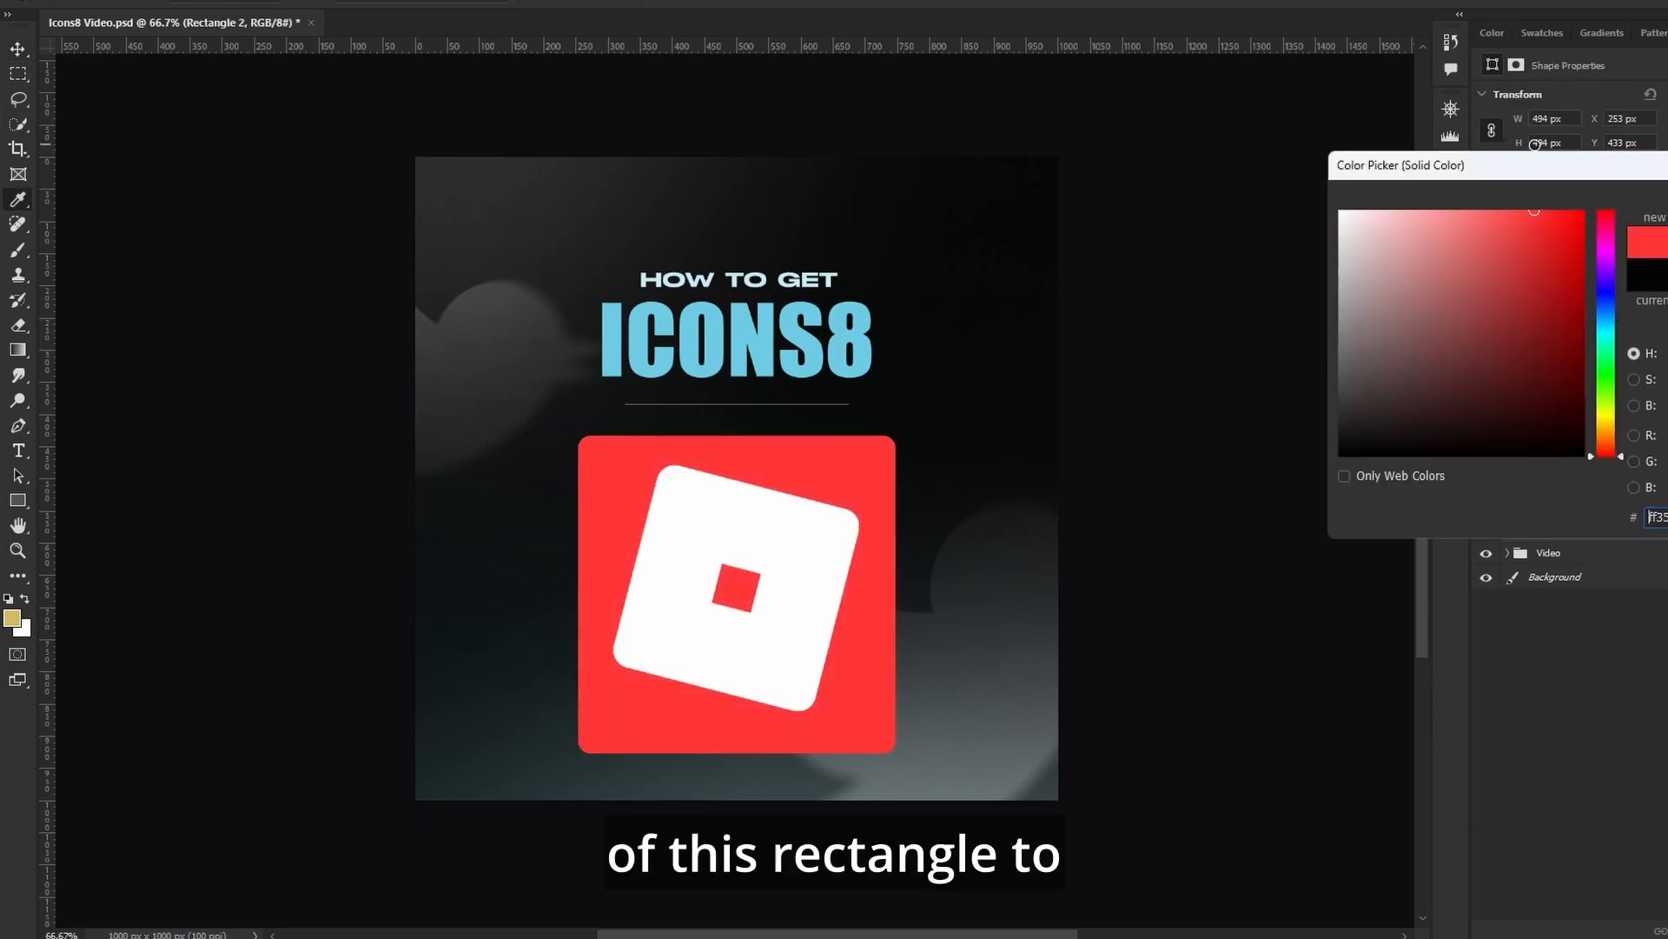
pyautogui.press('Return')
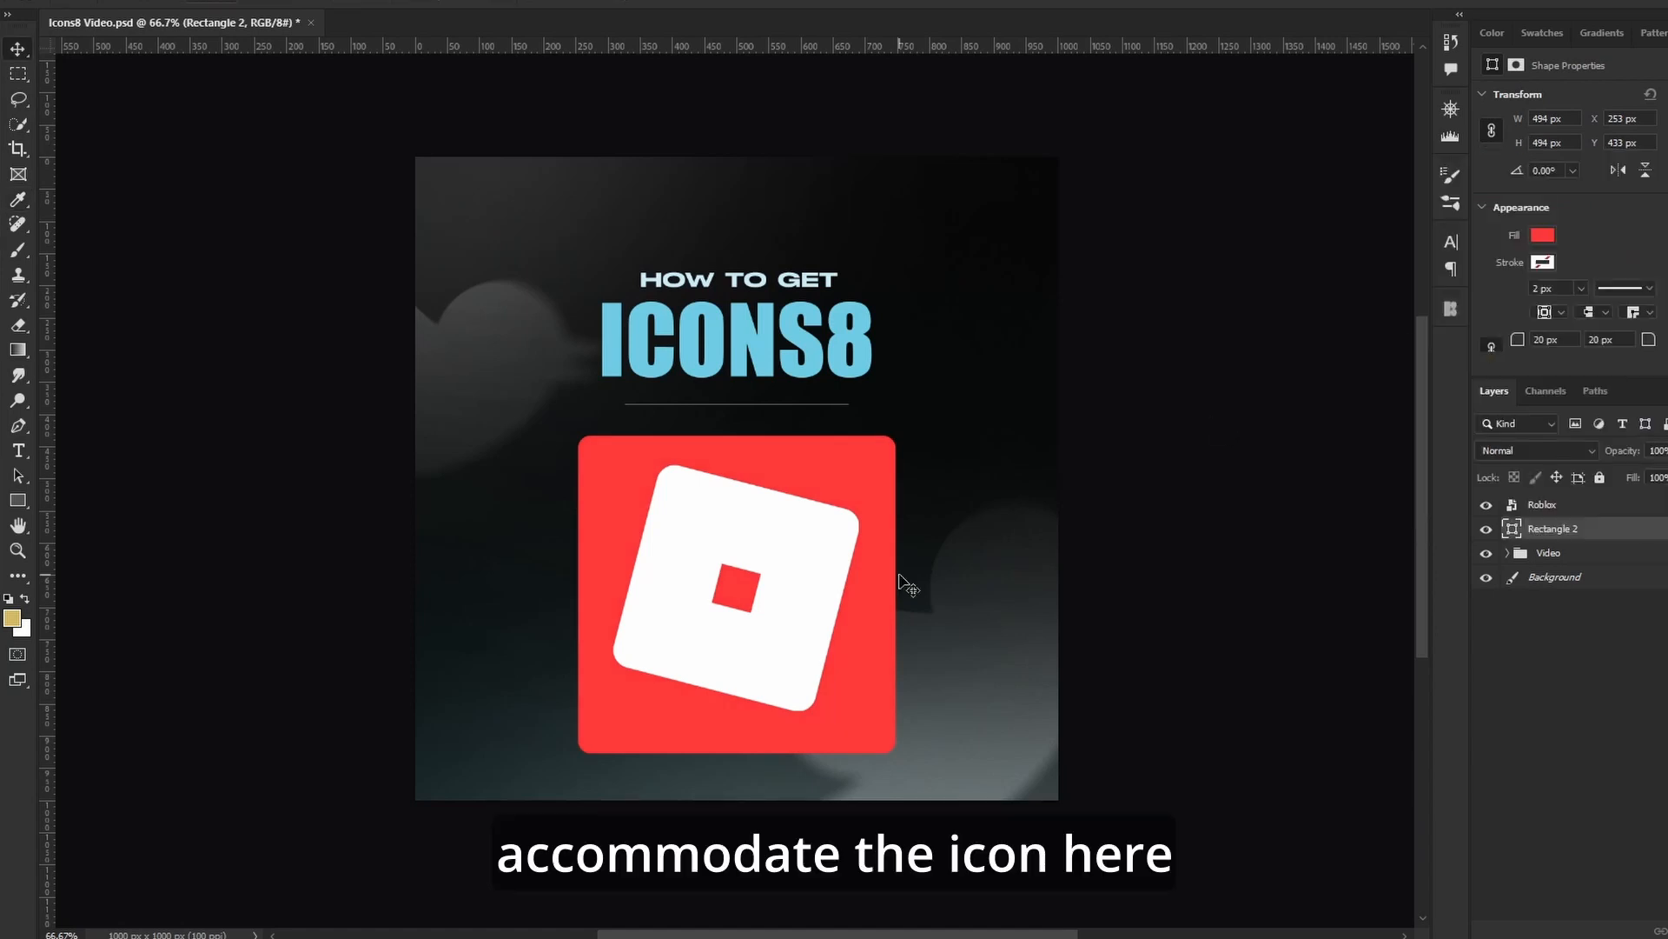
# Delete the Roblox icon layer
pyautogui.click(1573, 505)
pyautogui.press('Delete')
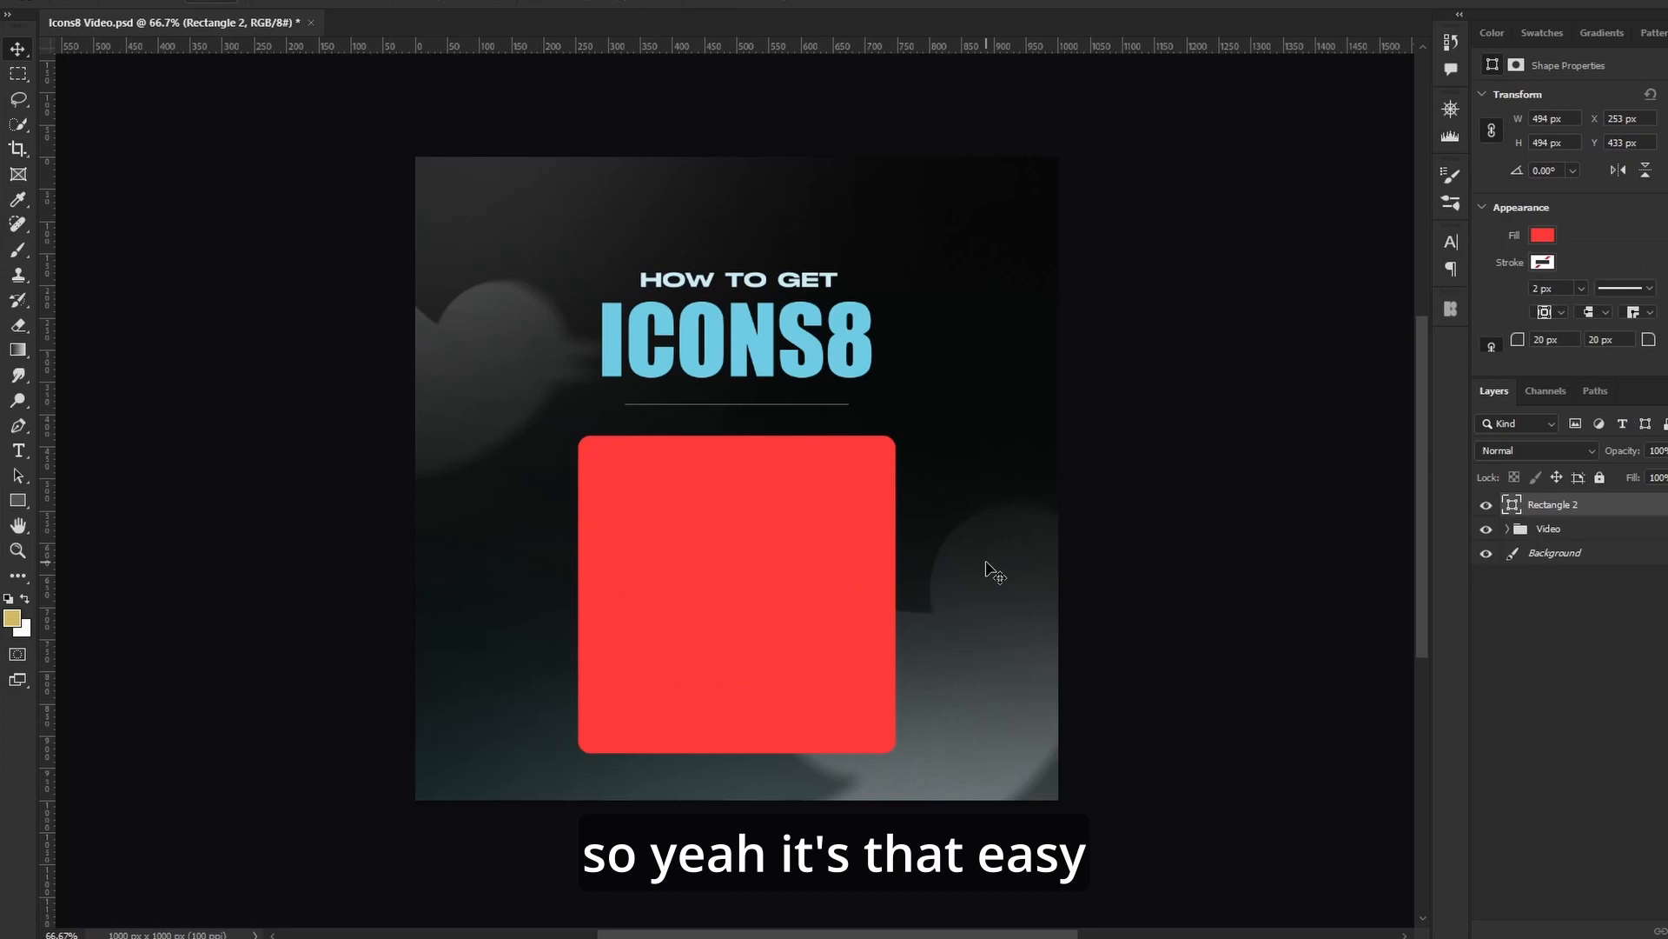
# Reopen the Icons8 plugin, look through the available icon styles and display the Blue UI style
pyautogui.click(1448, 307)
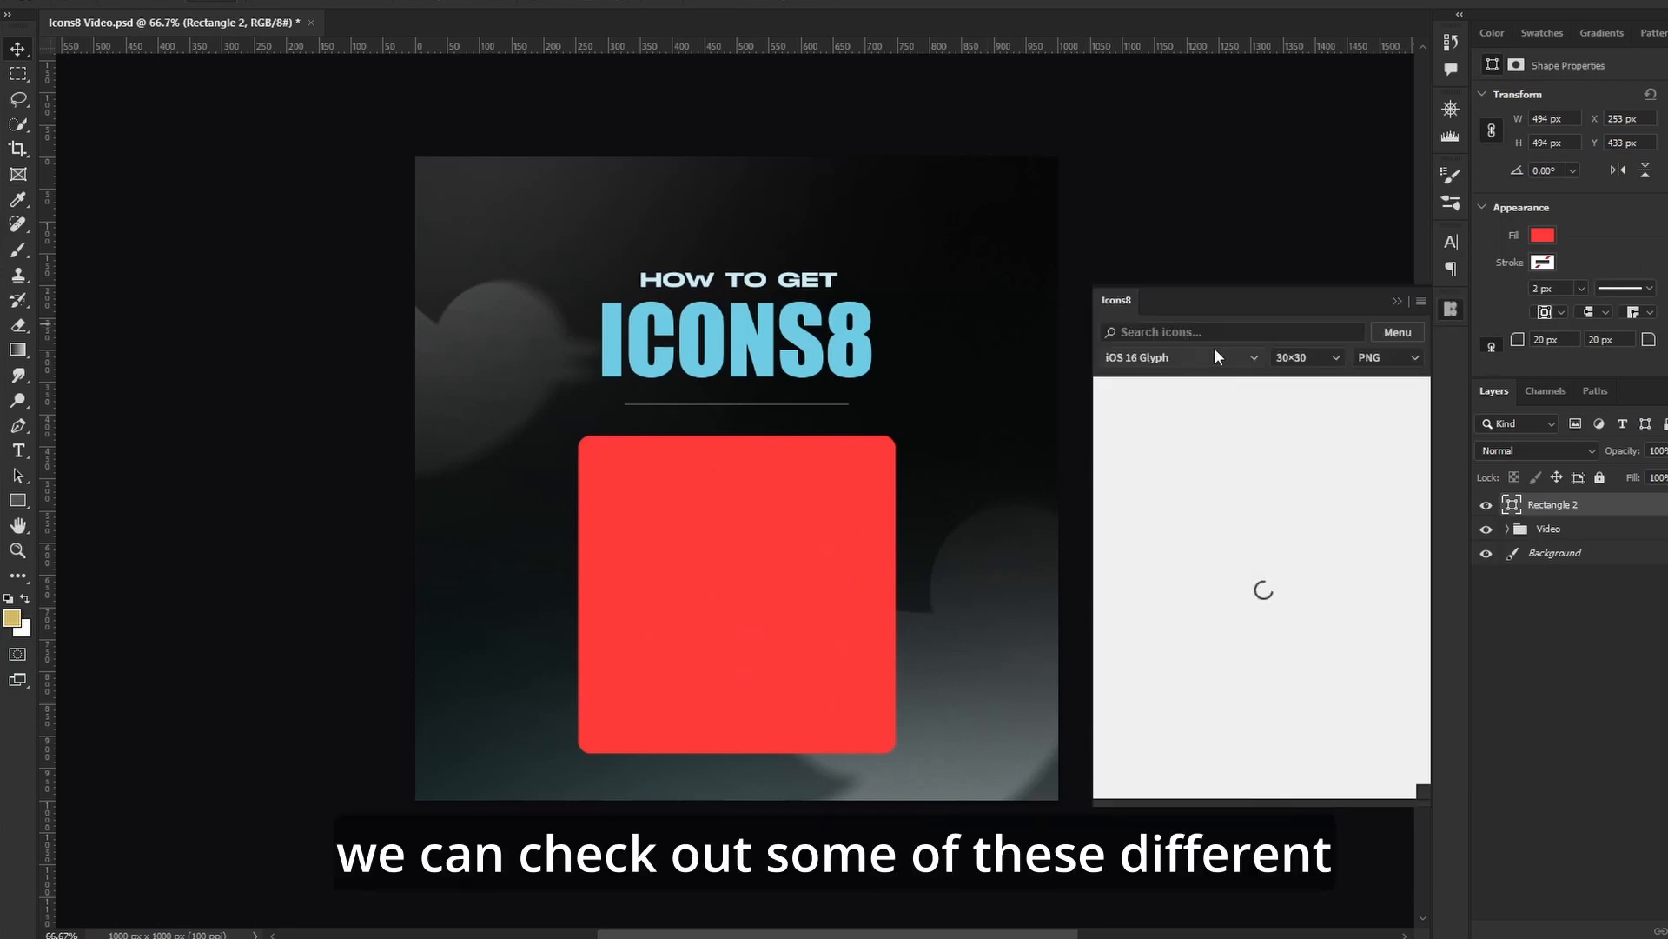
pyautogui.click(1174, 352)
pyautogui.scroll(-10, 1189, 530)
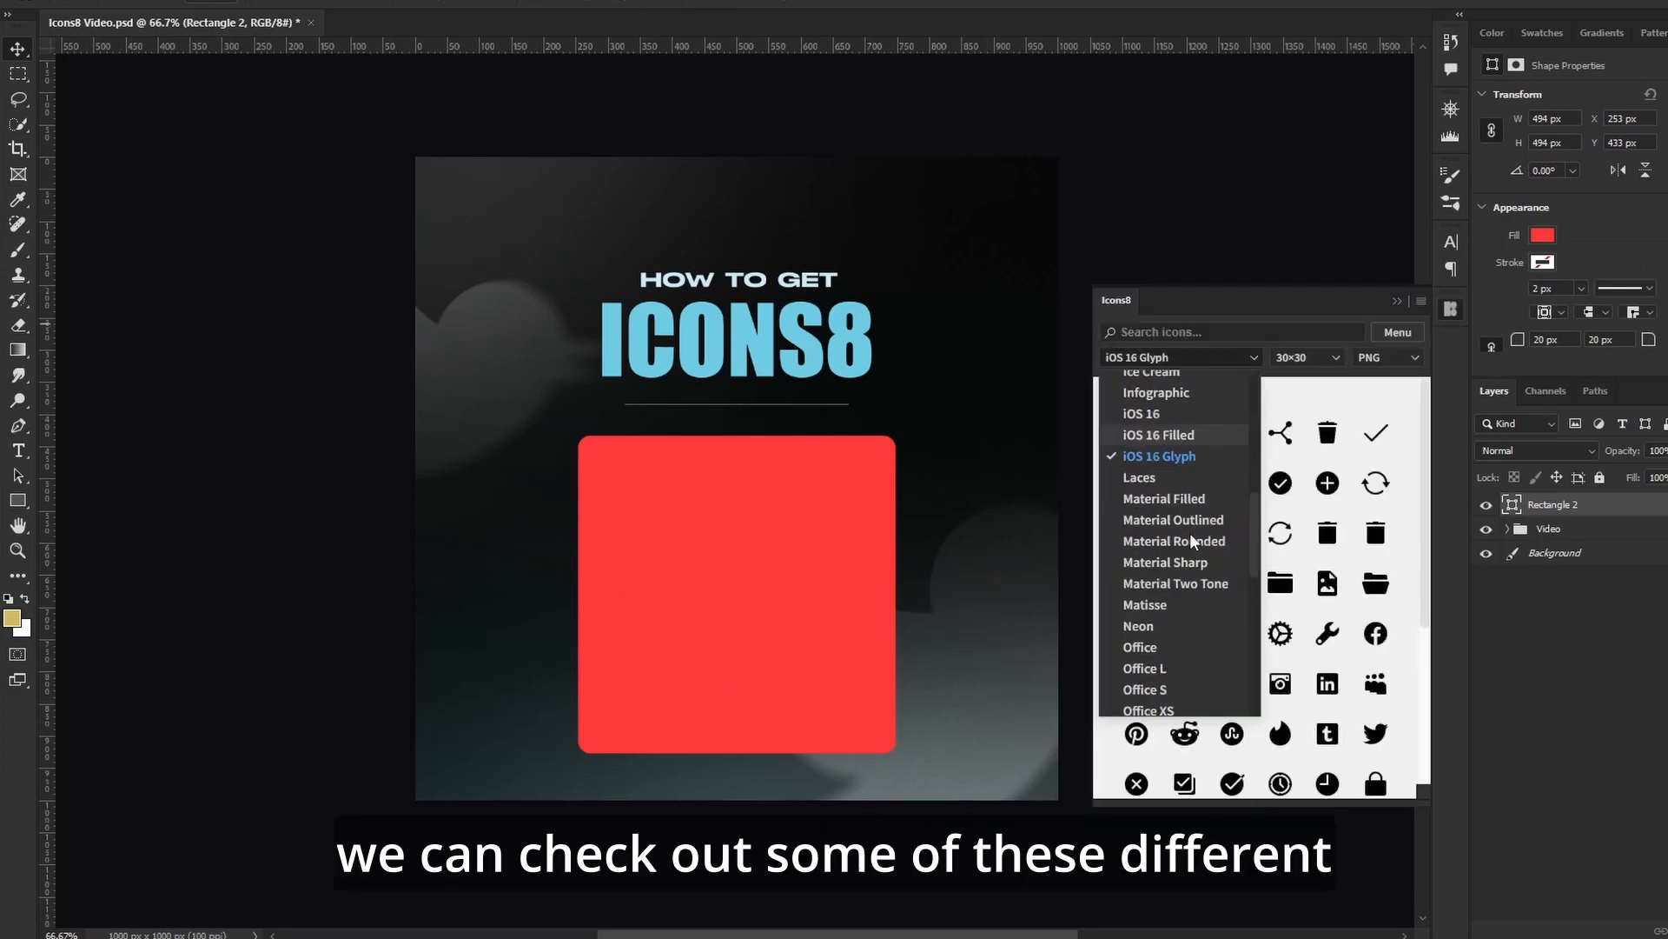
pyautogui.scroll(10, 1195, 539)
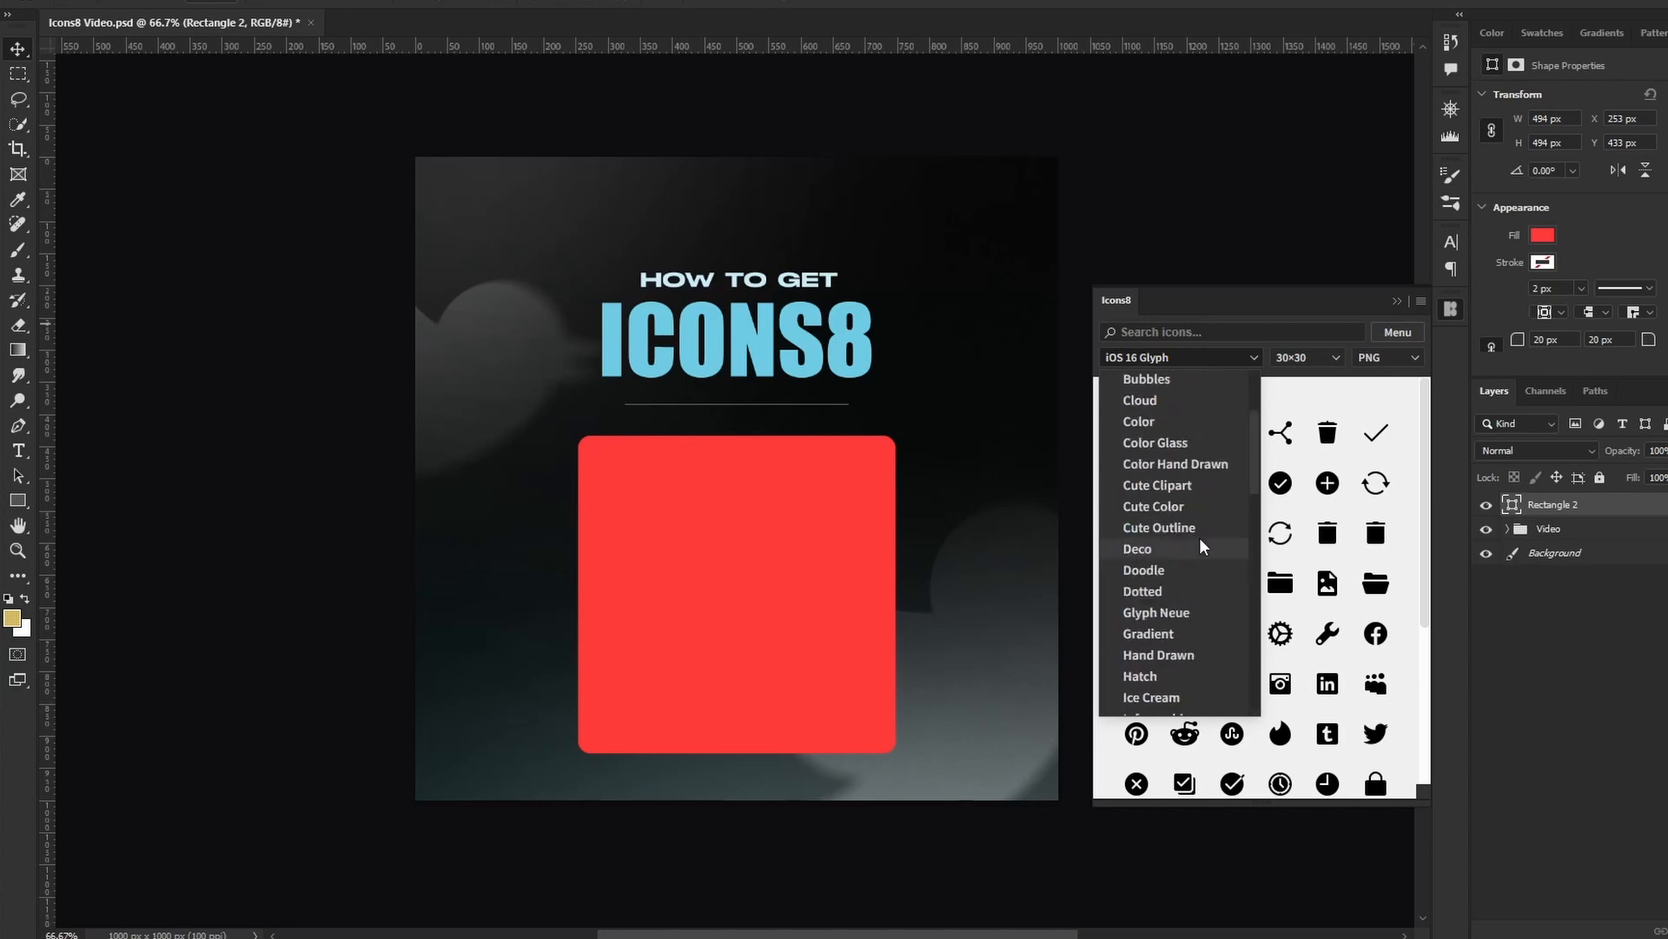
pyautogui.scroll(3, 1167, 477)
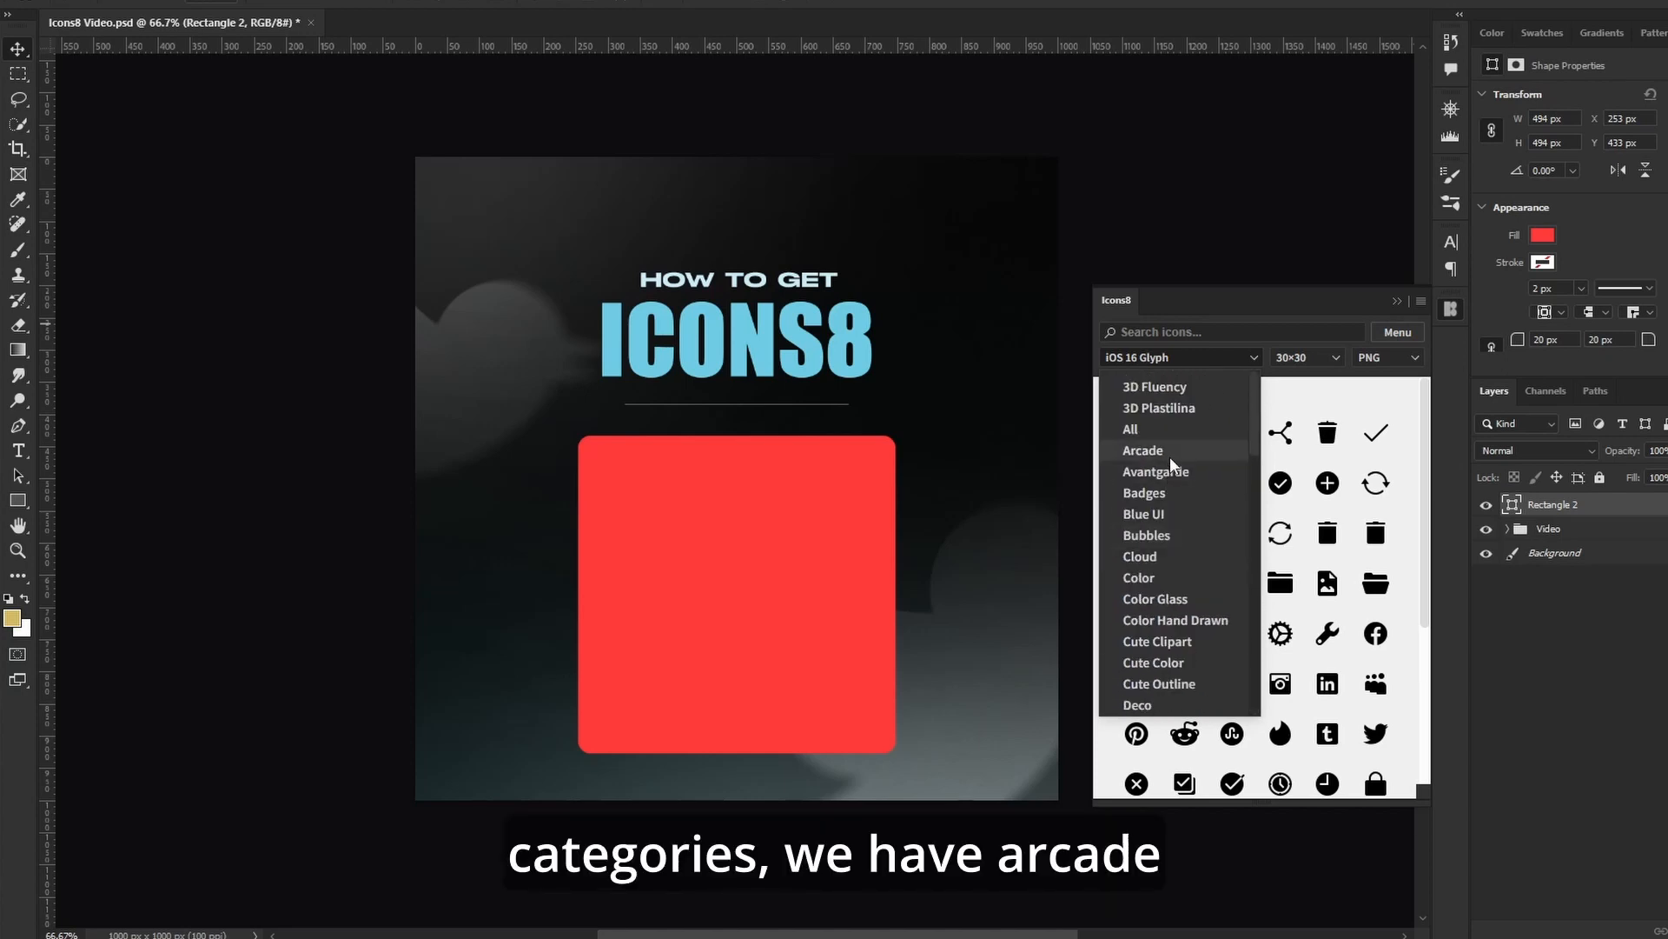
pyautogui.click(1156, 514)
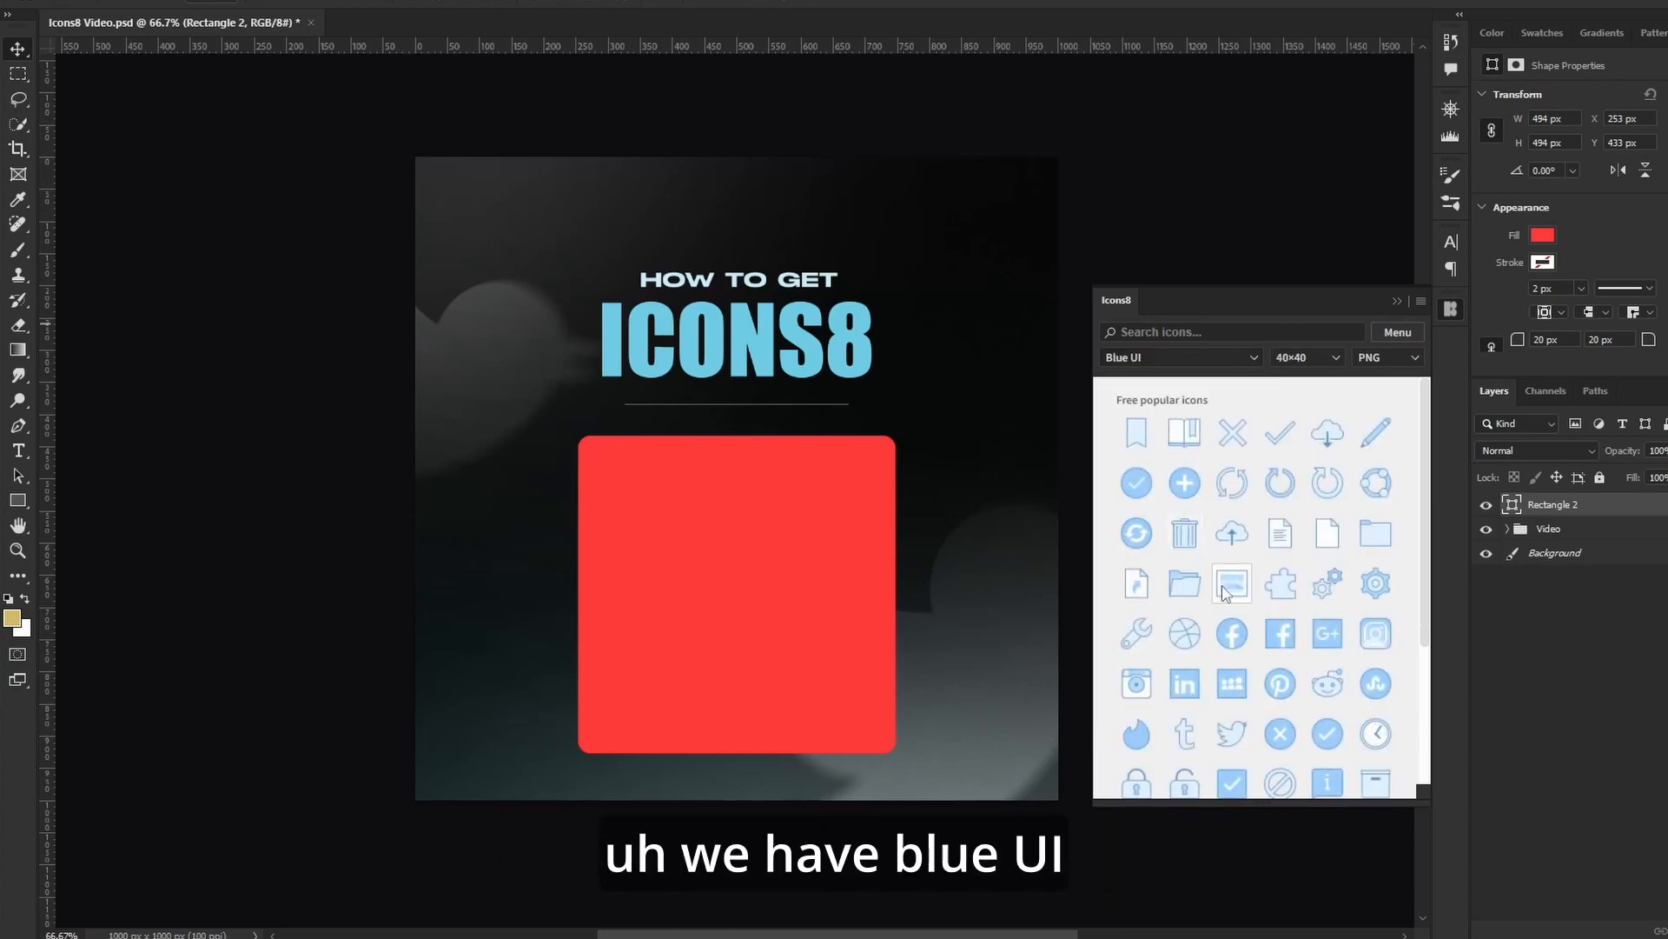
# Switch the icon style to Color and look through its brand, game, design app and Google product icons
pyautogui.scroll(-3, 1226, 522)
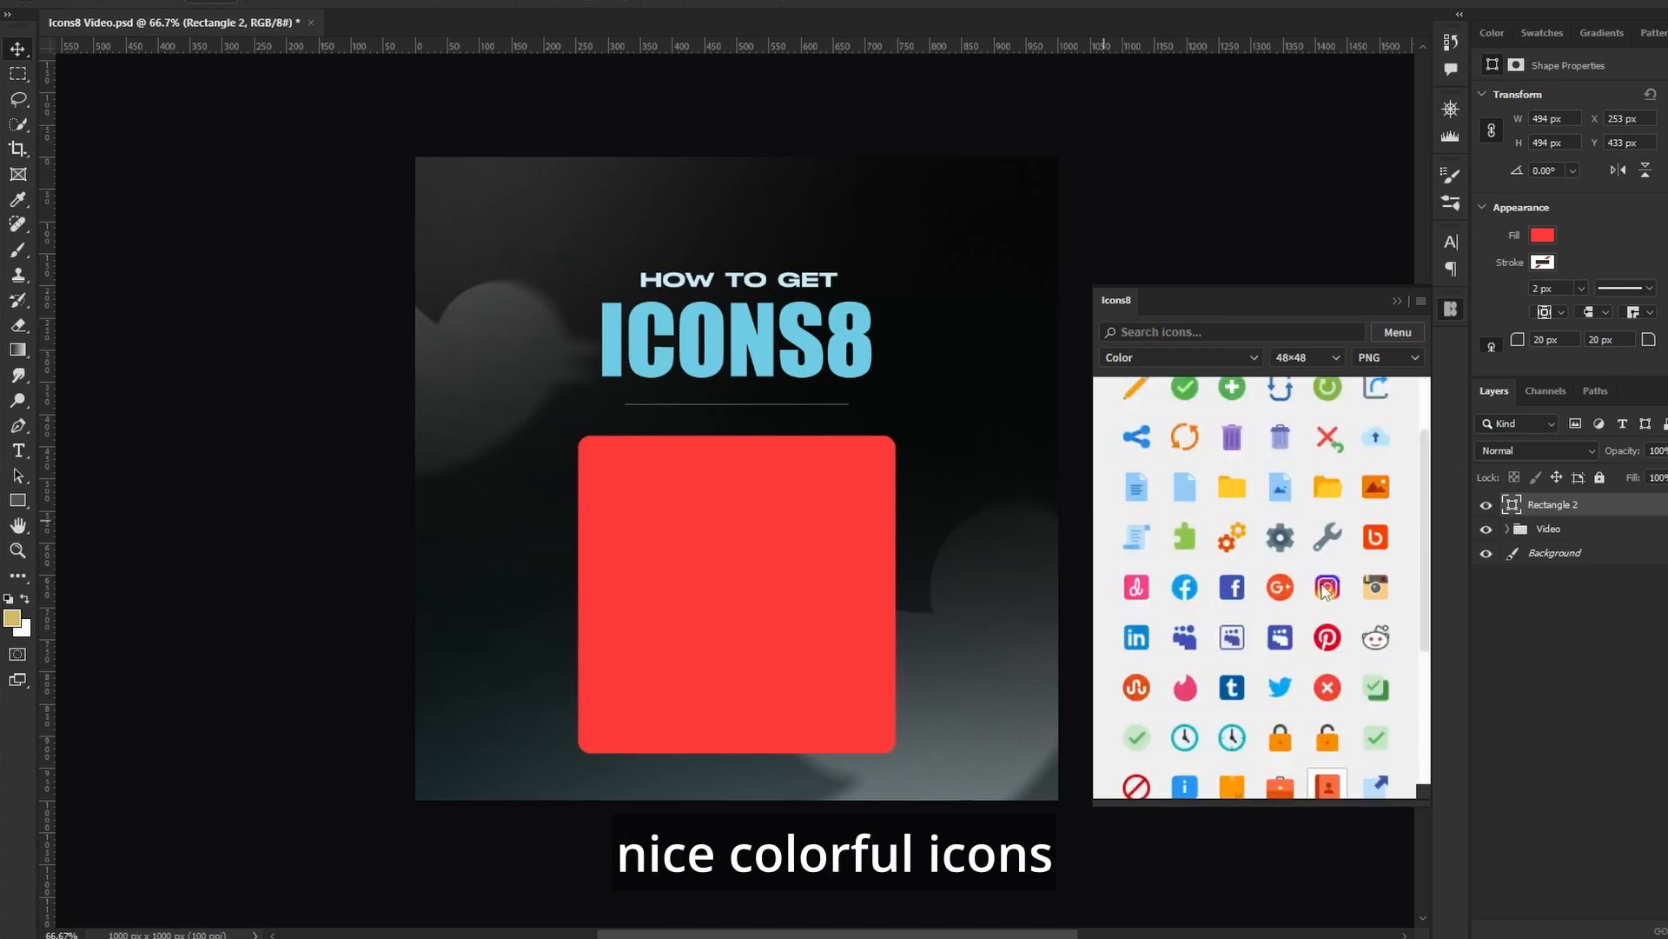
pyautogui.scroll(1, 1312, 591)
pyautogui.scroll(-5, 1312, 591)
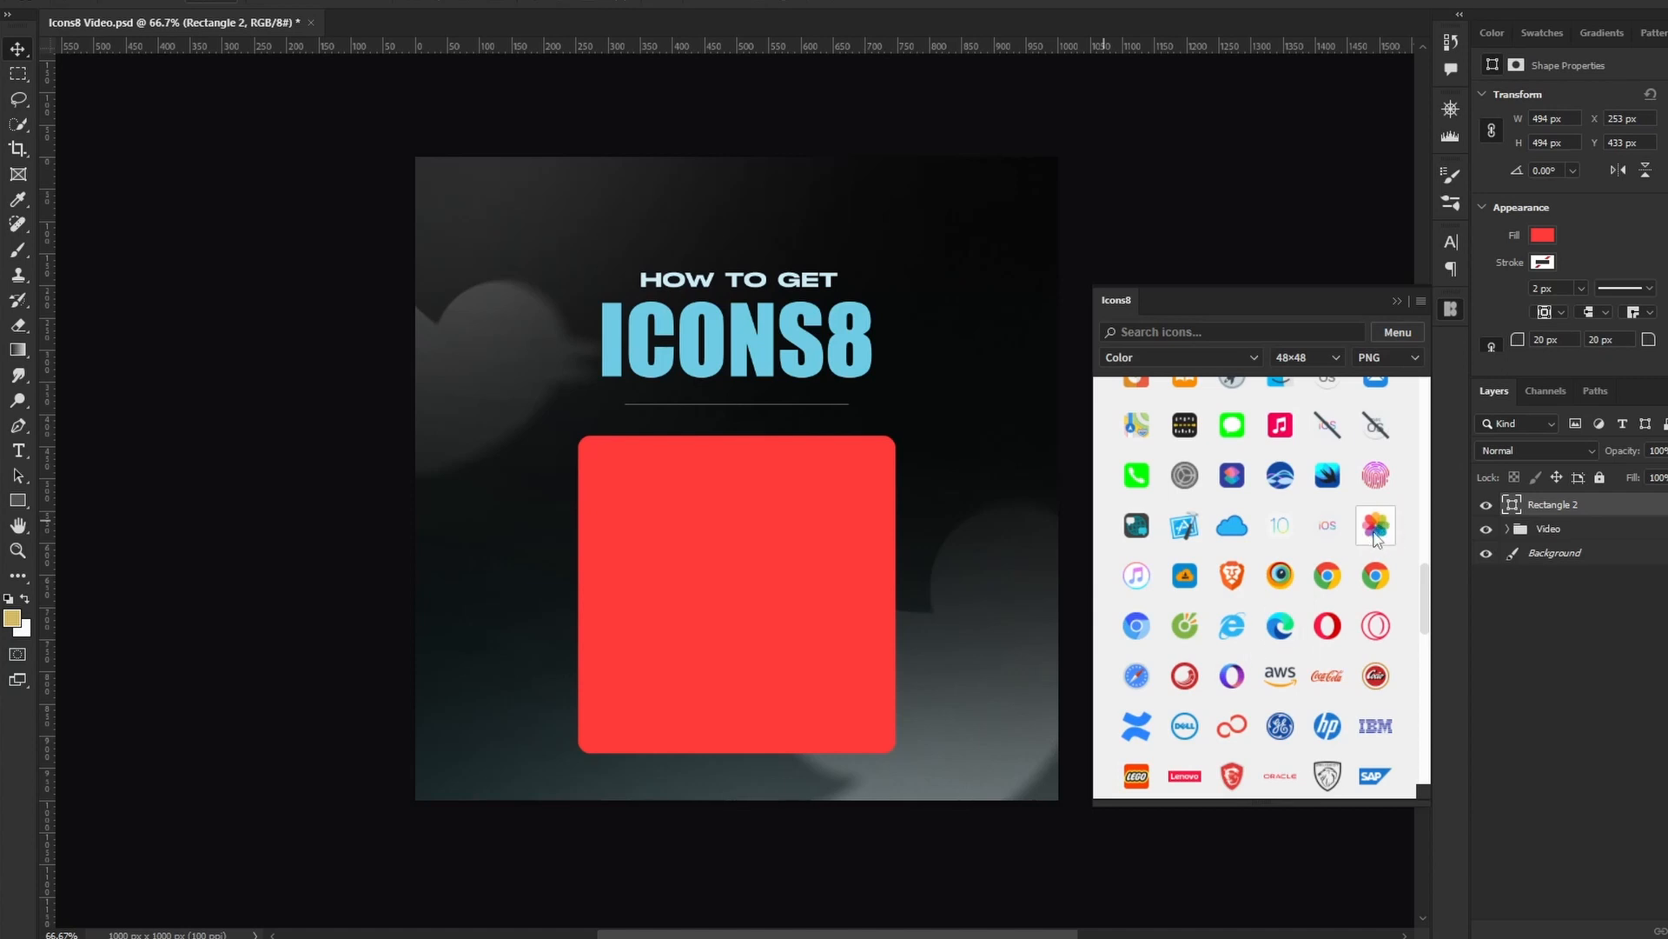
pyautogui.scroll(-2, 1376, 536)
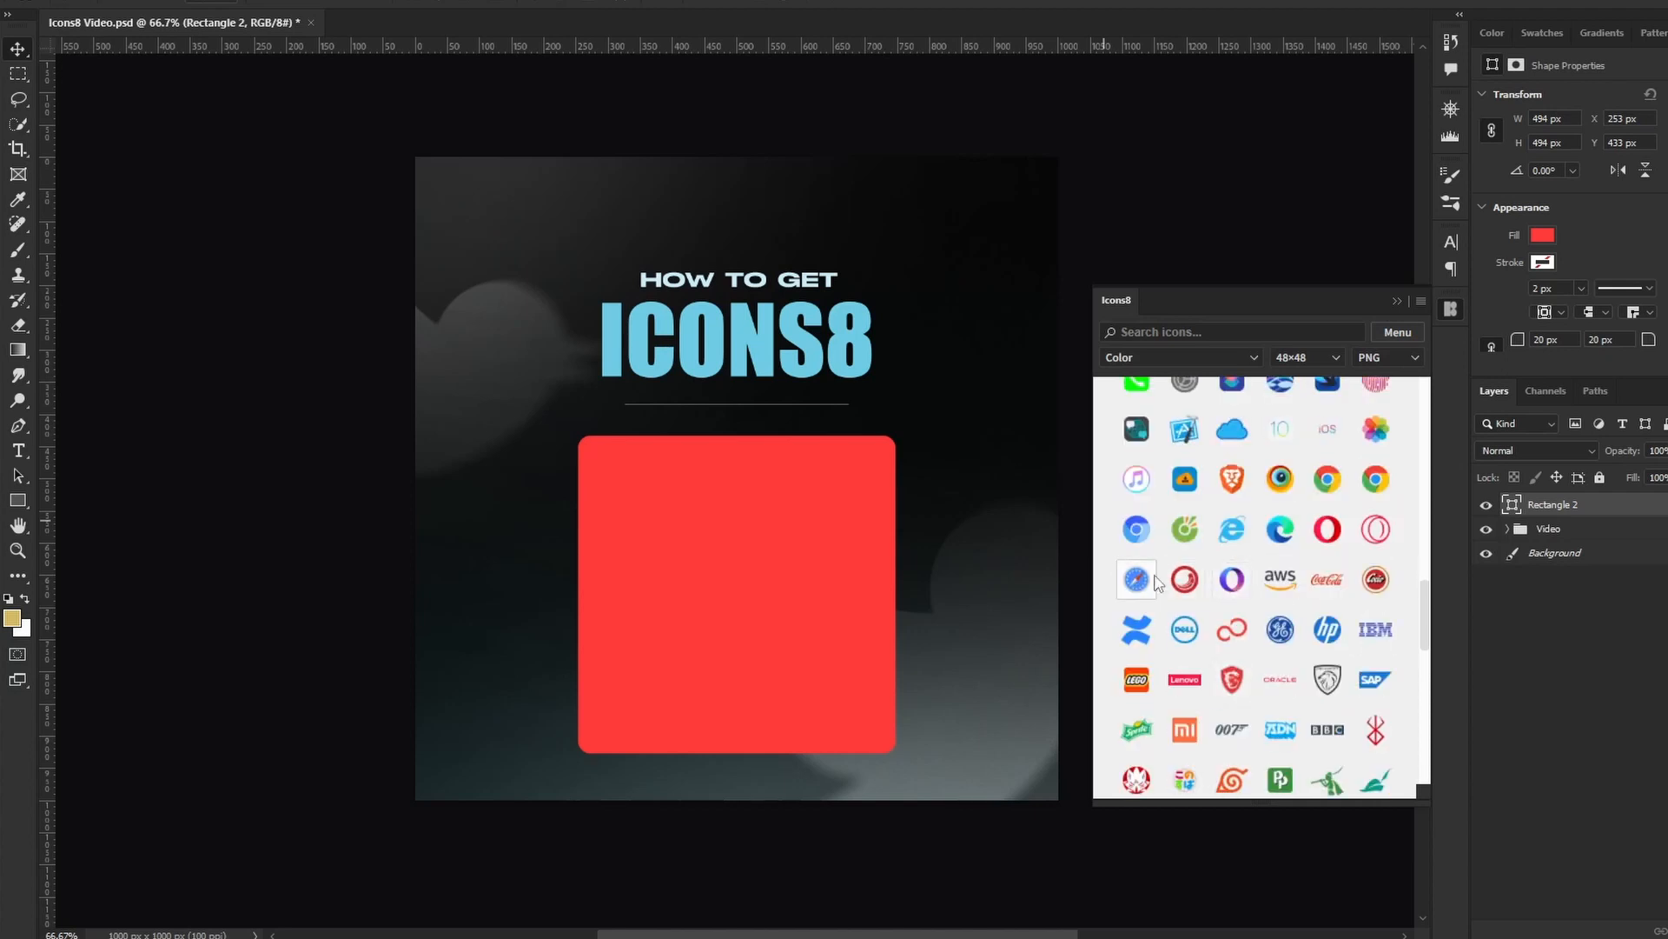
pyautogui.scroll(-4, 1169, 604)
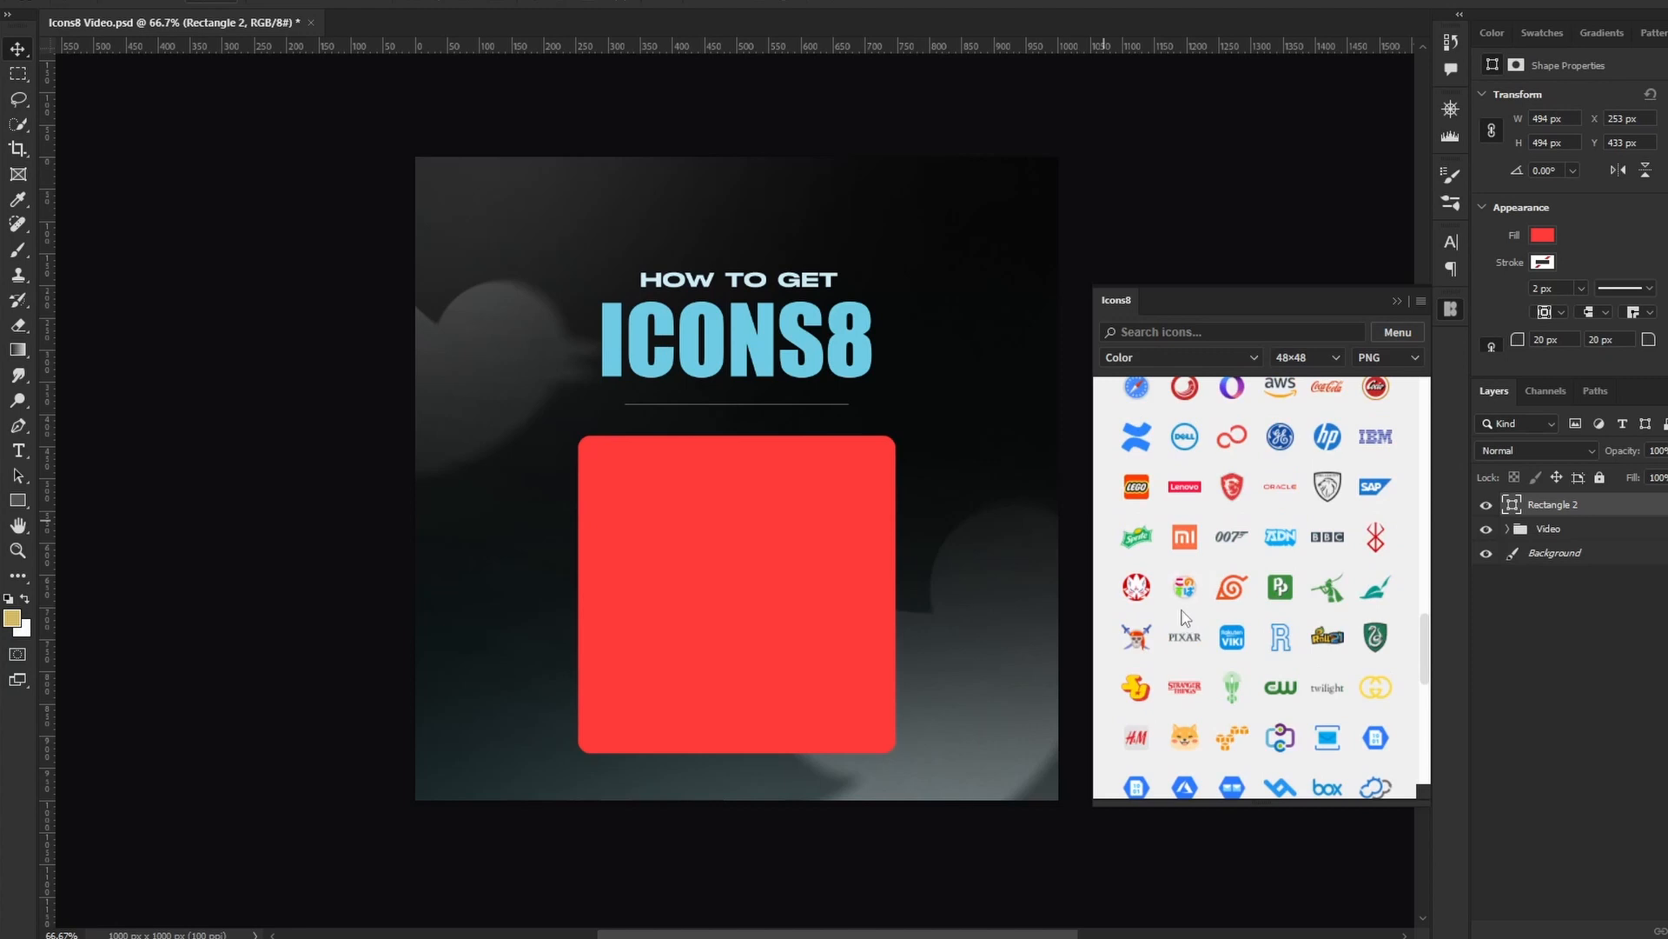
pyautogui.scroll(-4, 1180, 613)
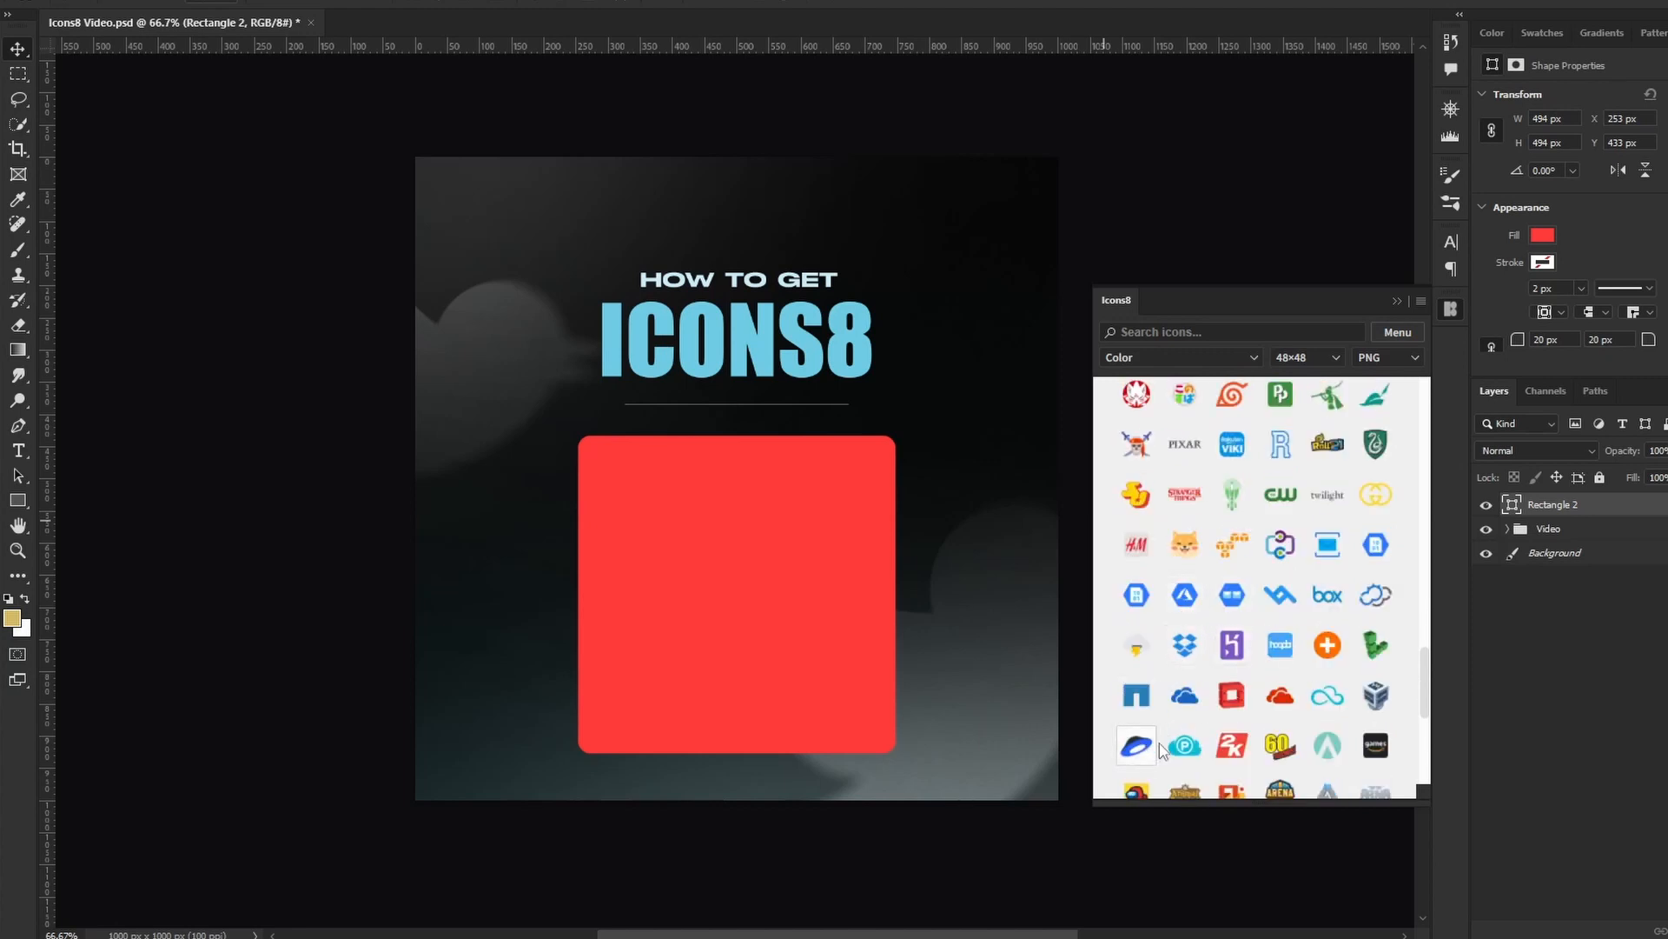
pyautogui.scroll(-8, 1199, 730)
pyautogui.scroll(-2, 1248, 717)
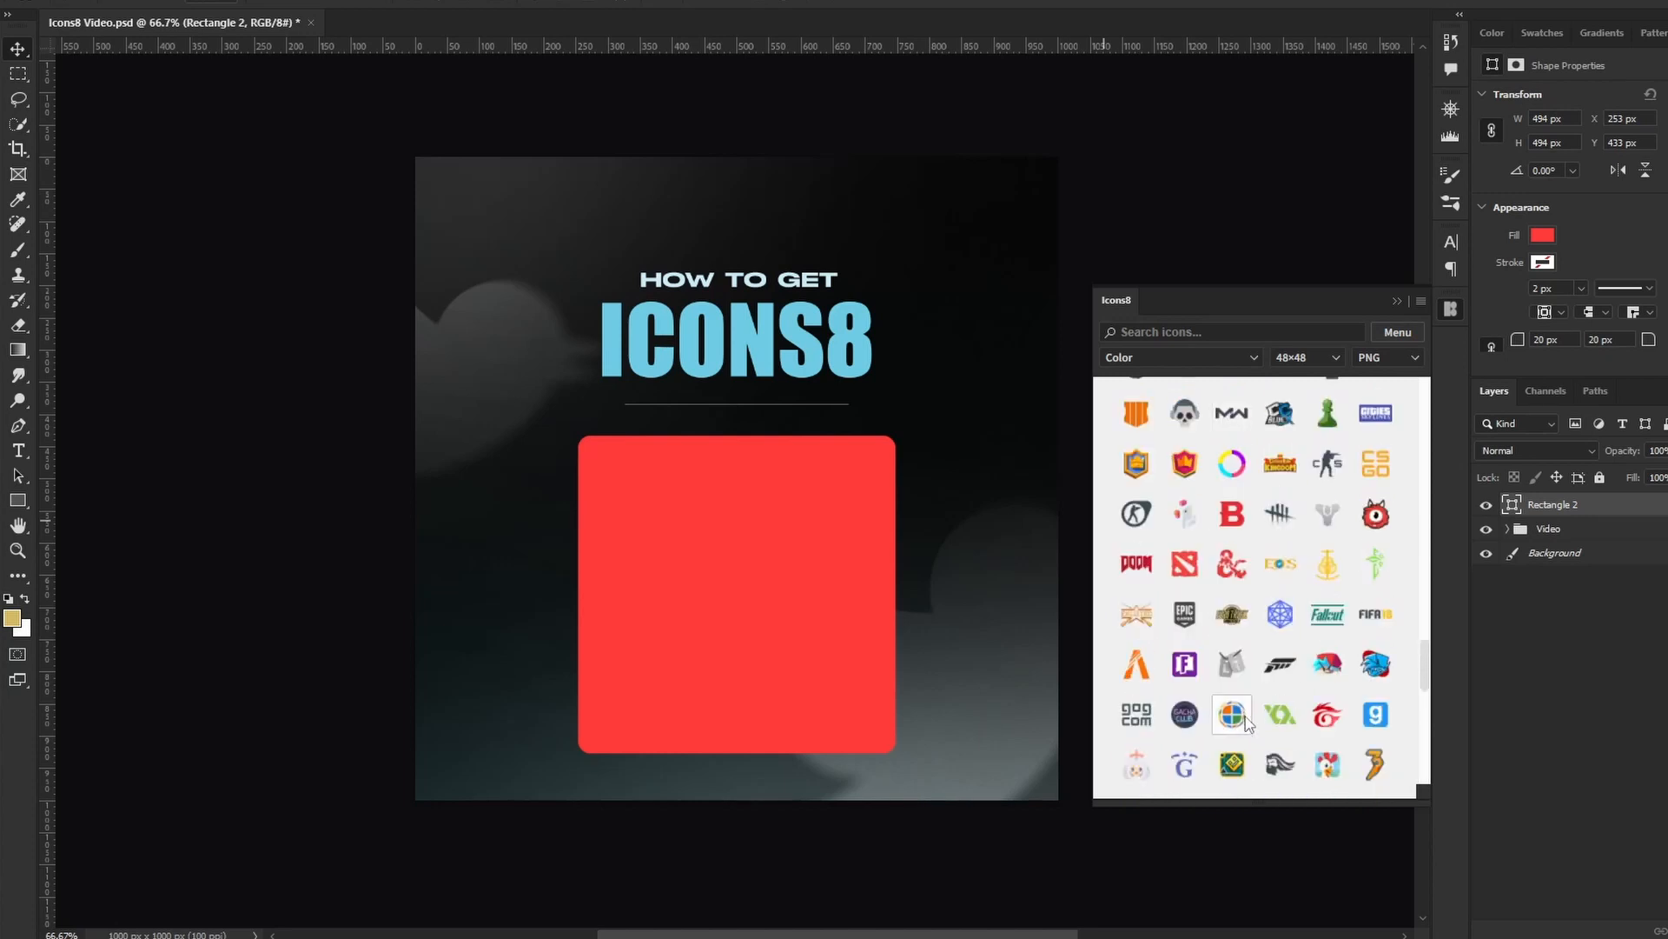
pyautogui.scroll(-4, 1248, 718)
pyautogui.scroll(-6, 1248, 717)
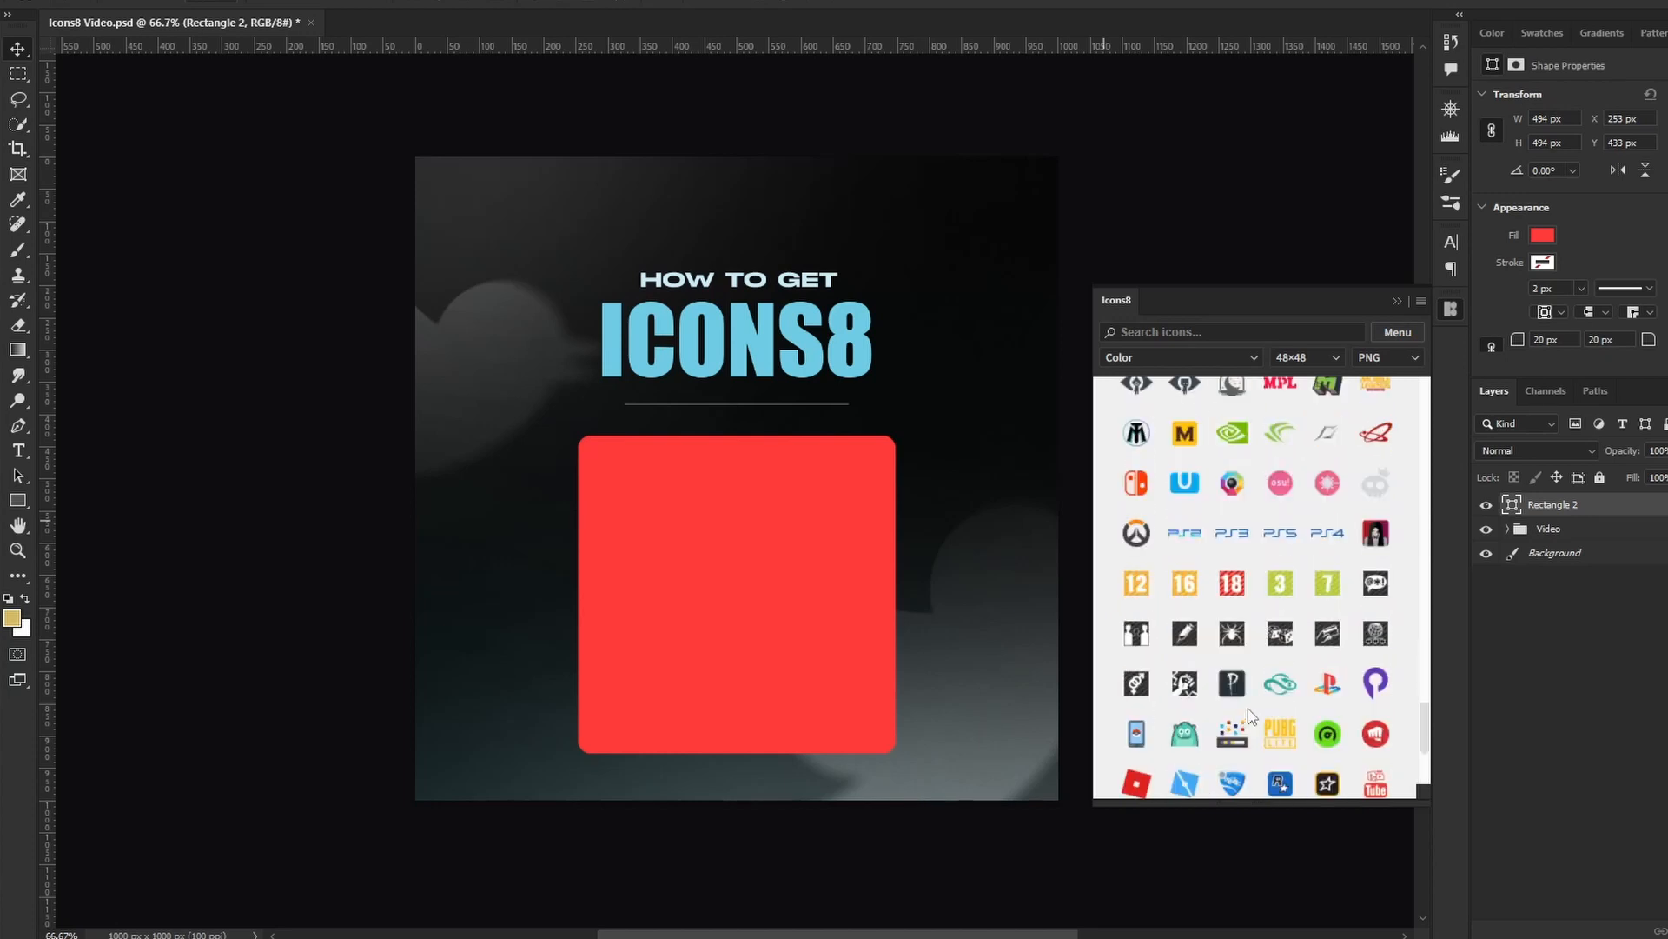
pyautogui.scroll(-4, 1251, 716)
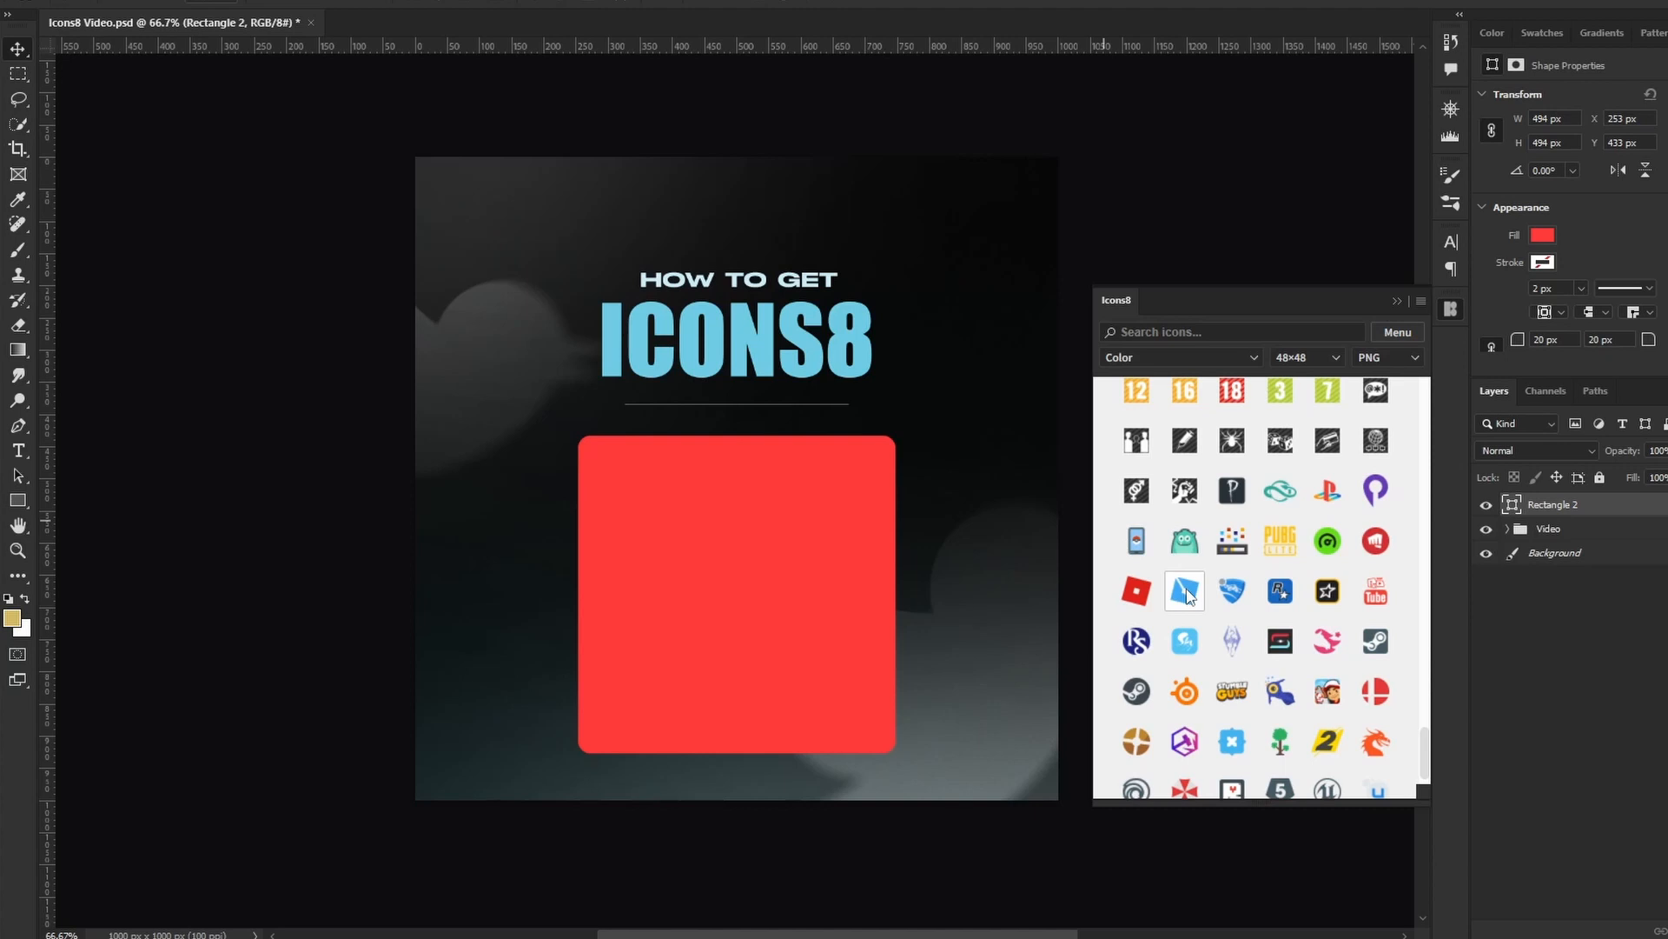
pyautogui.scroll(-8, 1234, 609)
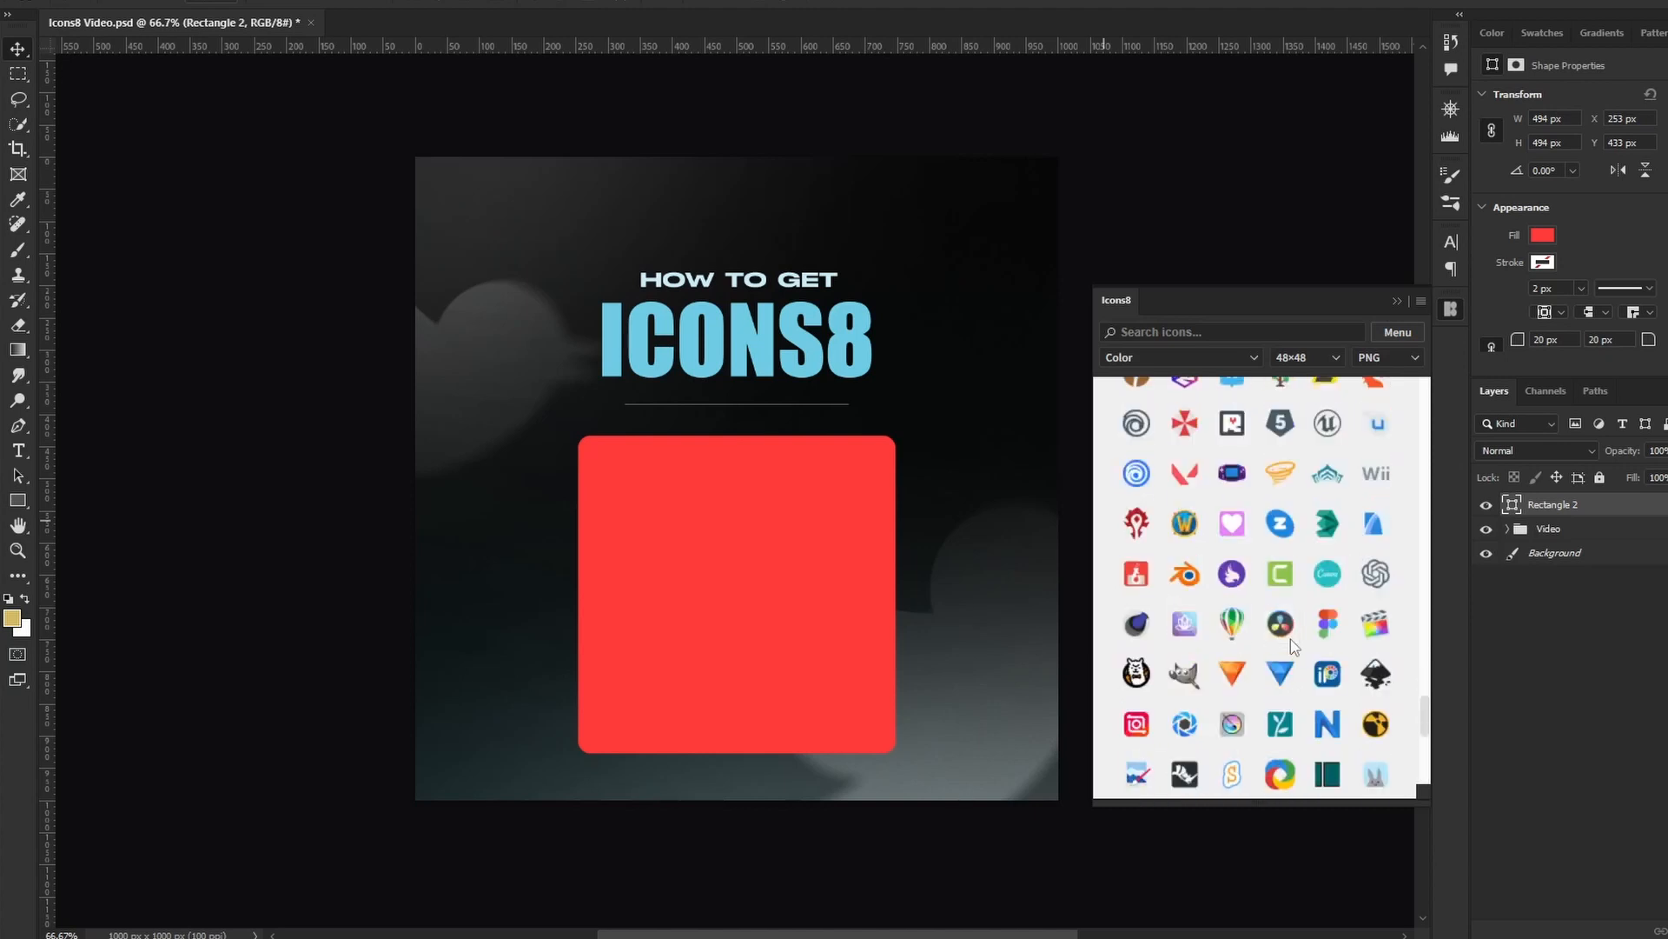
pyautogui.scroll(-6, 1295, 643)
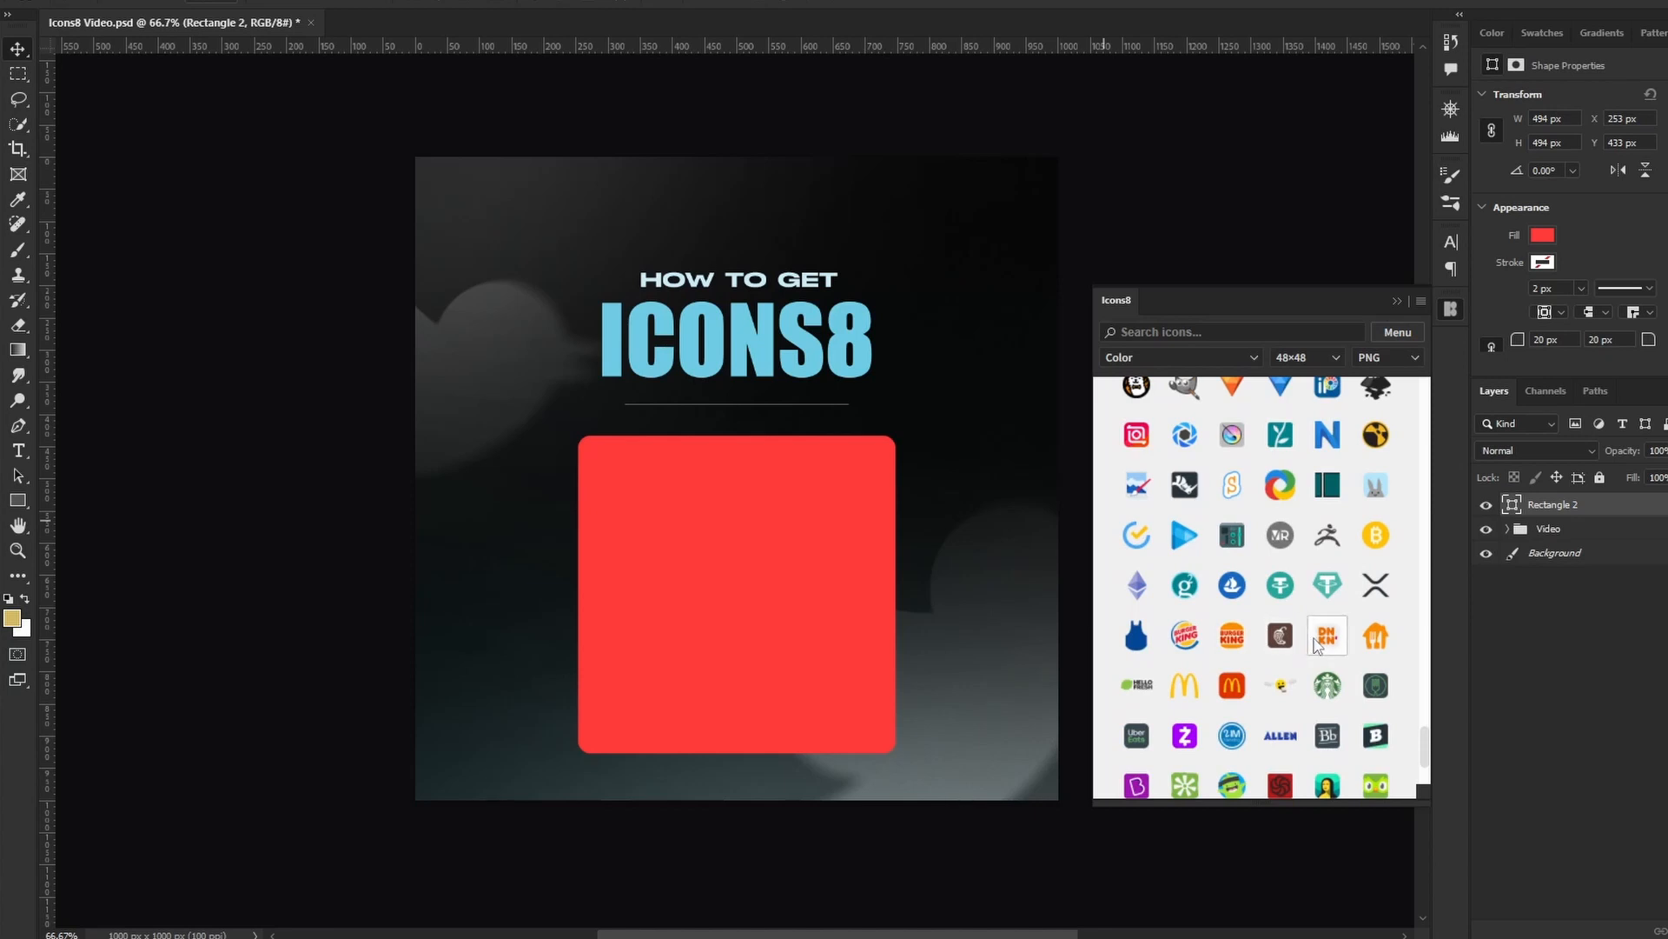
pyautogui.scroll(-3, 1315, 643)
pyautogui.scroll(-6, 1308, 591)
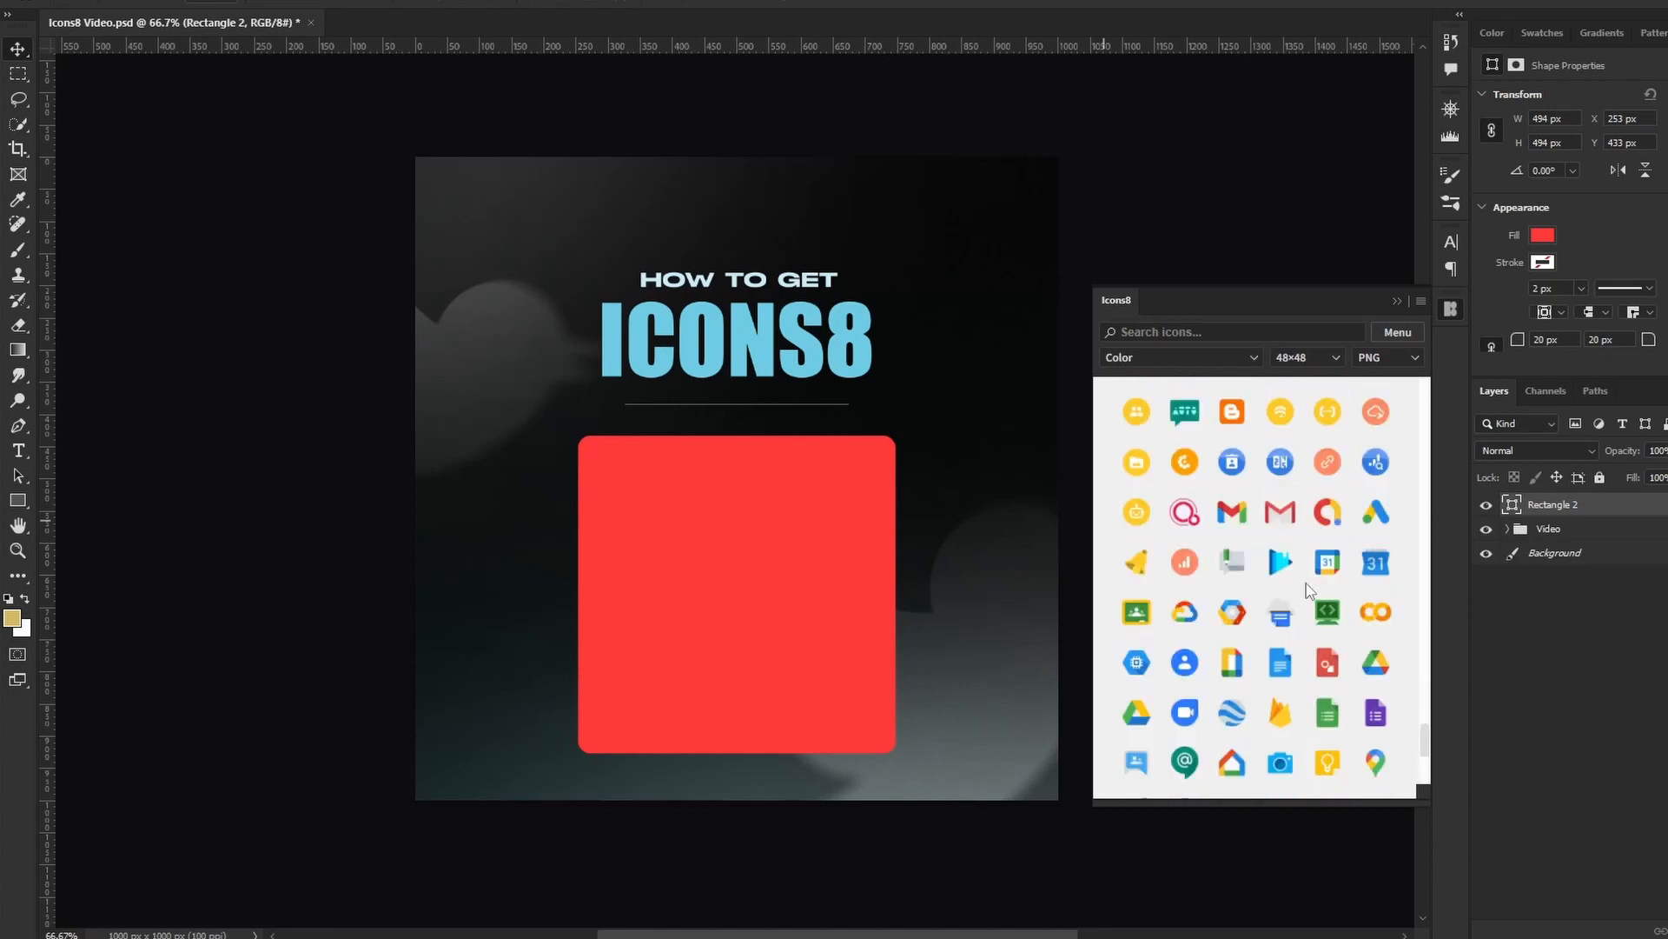
pyautogui.scroll(-2, 1306, 591)
pyautogui.scroll(2, 1308, 596)
# Insert the Google Drive icon at 48×48 px and once more at 480×480 px
pyautogui.click(1137, 713)
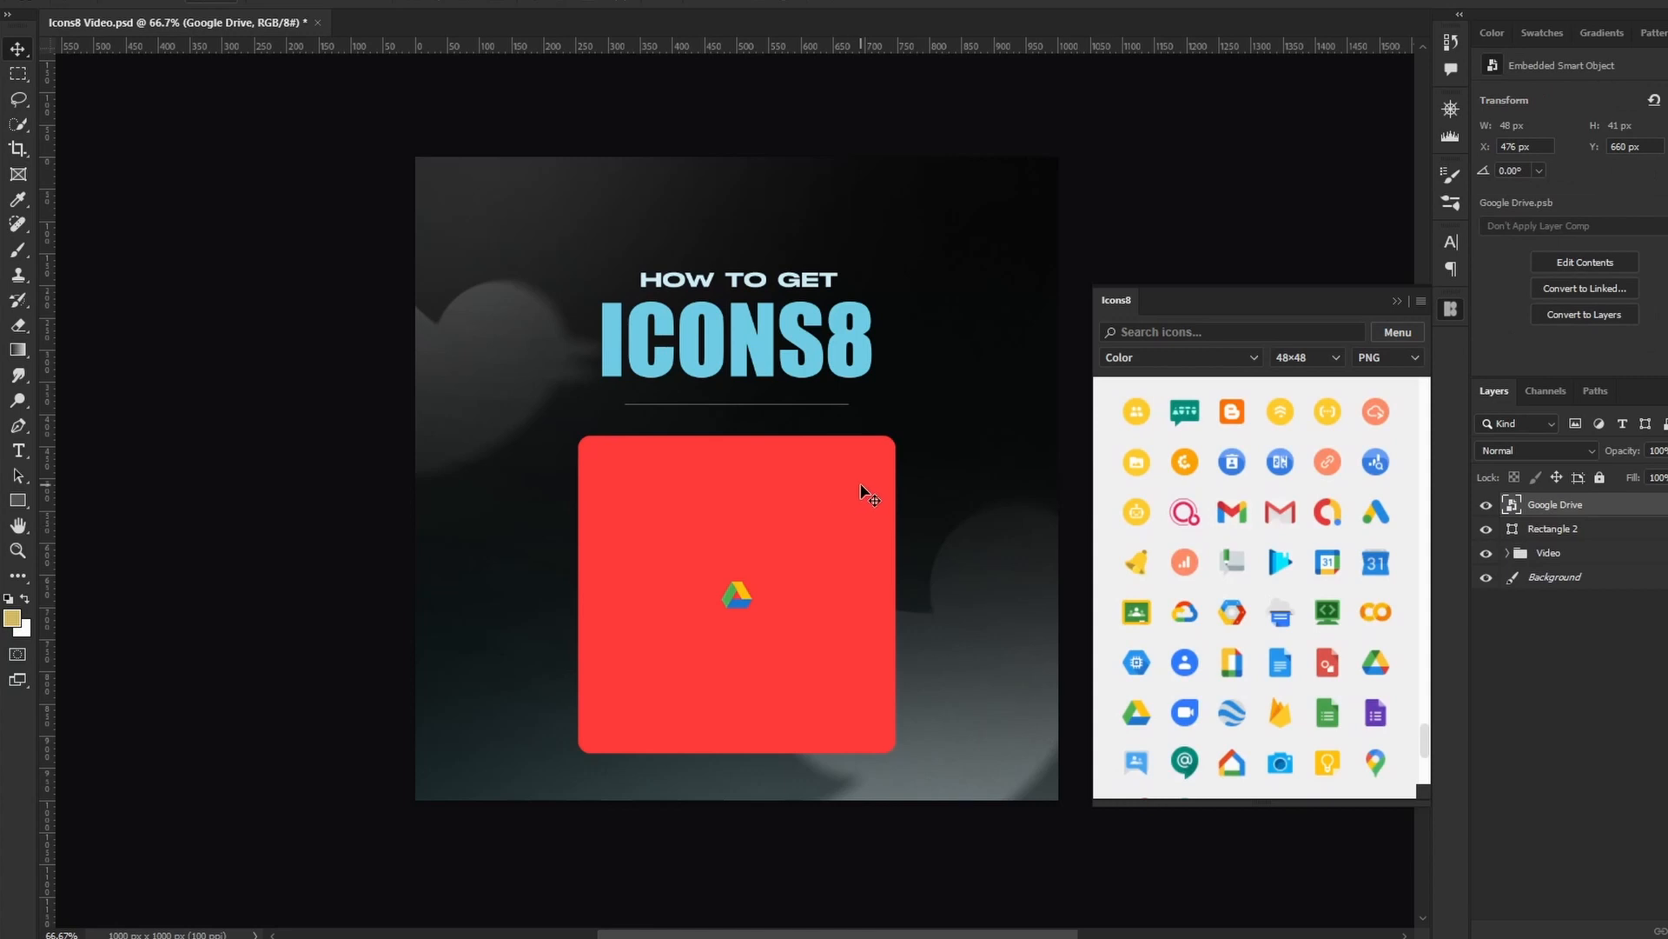
pyautogui.click(1308, 357)
pyautogui.click(1308, 485)
pyautogui.click(1137, 712)
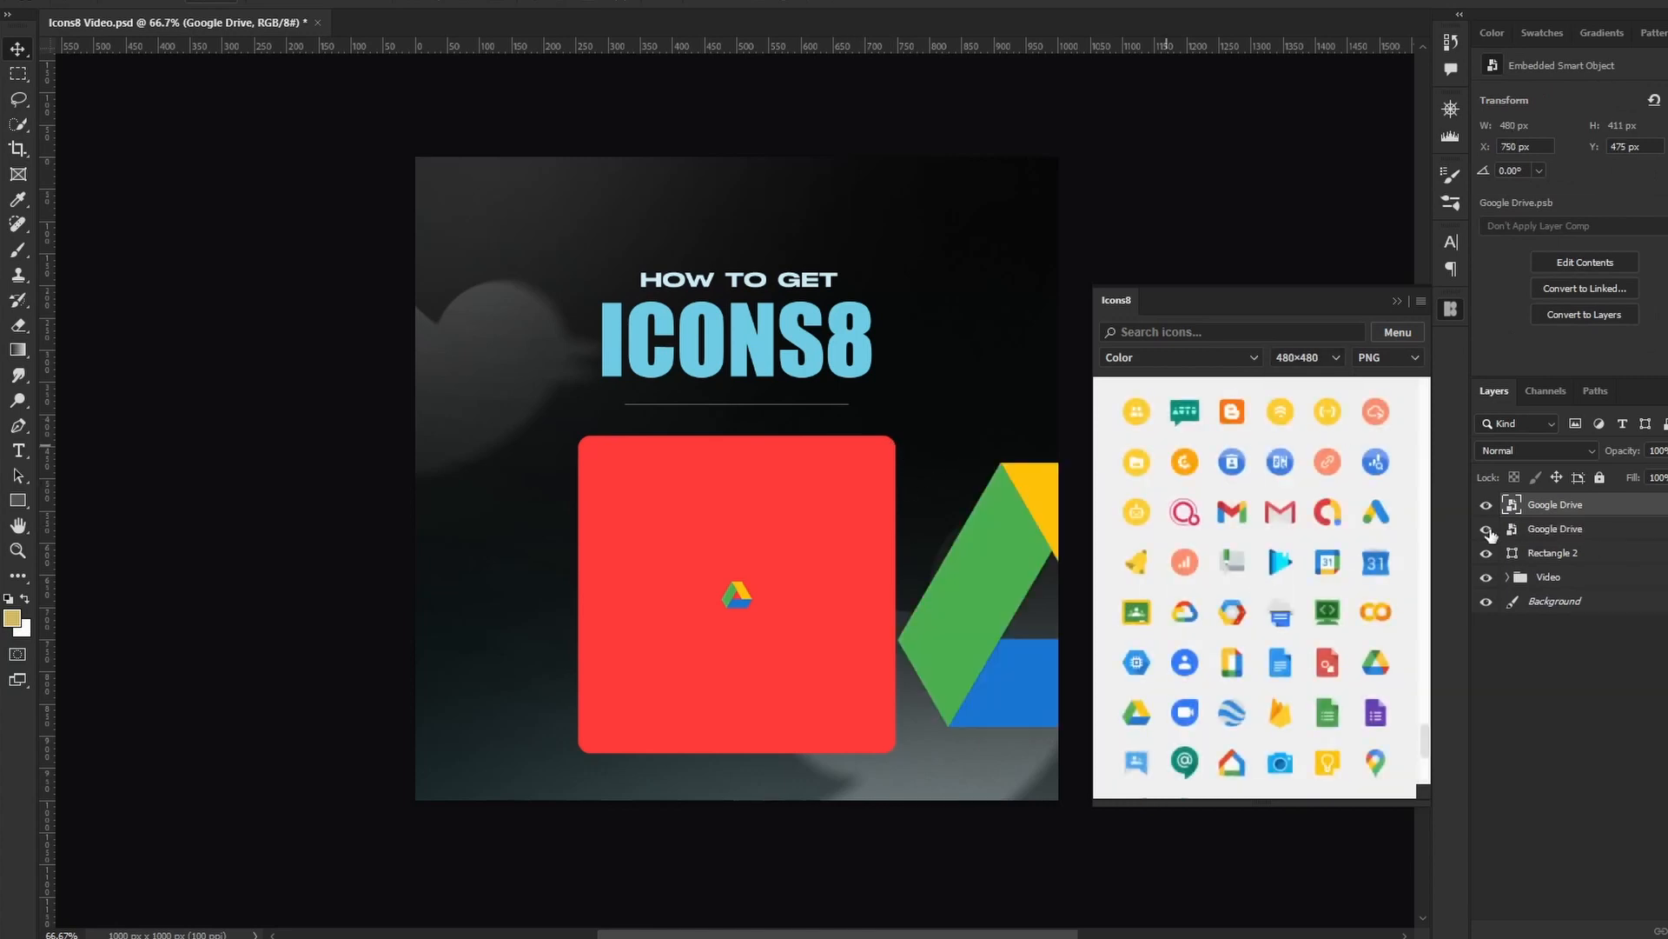
# Hide the small Google Drive layer and scale the large icon to about 388 px wide inside the red rectangle
pyautogui.click(1397, 300)
pyautogui.click(1487, 529)
pyautogui.moveTo(1207, 600); pyautogui.dragTo(907, 576)
pyautogui.hotkey('ctrl', 't')
pyautogui.moveTo(885, 440); pyautogui.dragTo(921, 511)
pyautogui.press('Return')
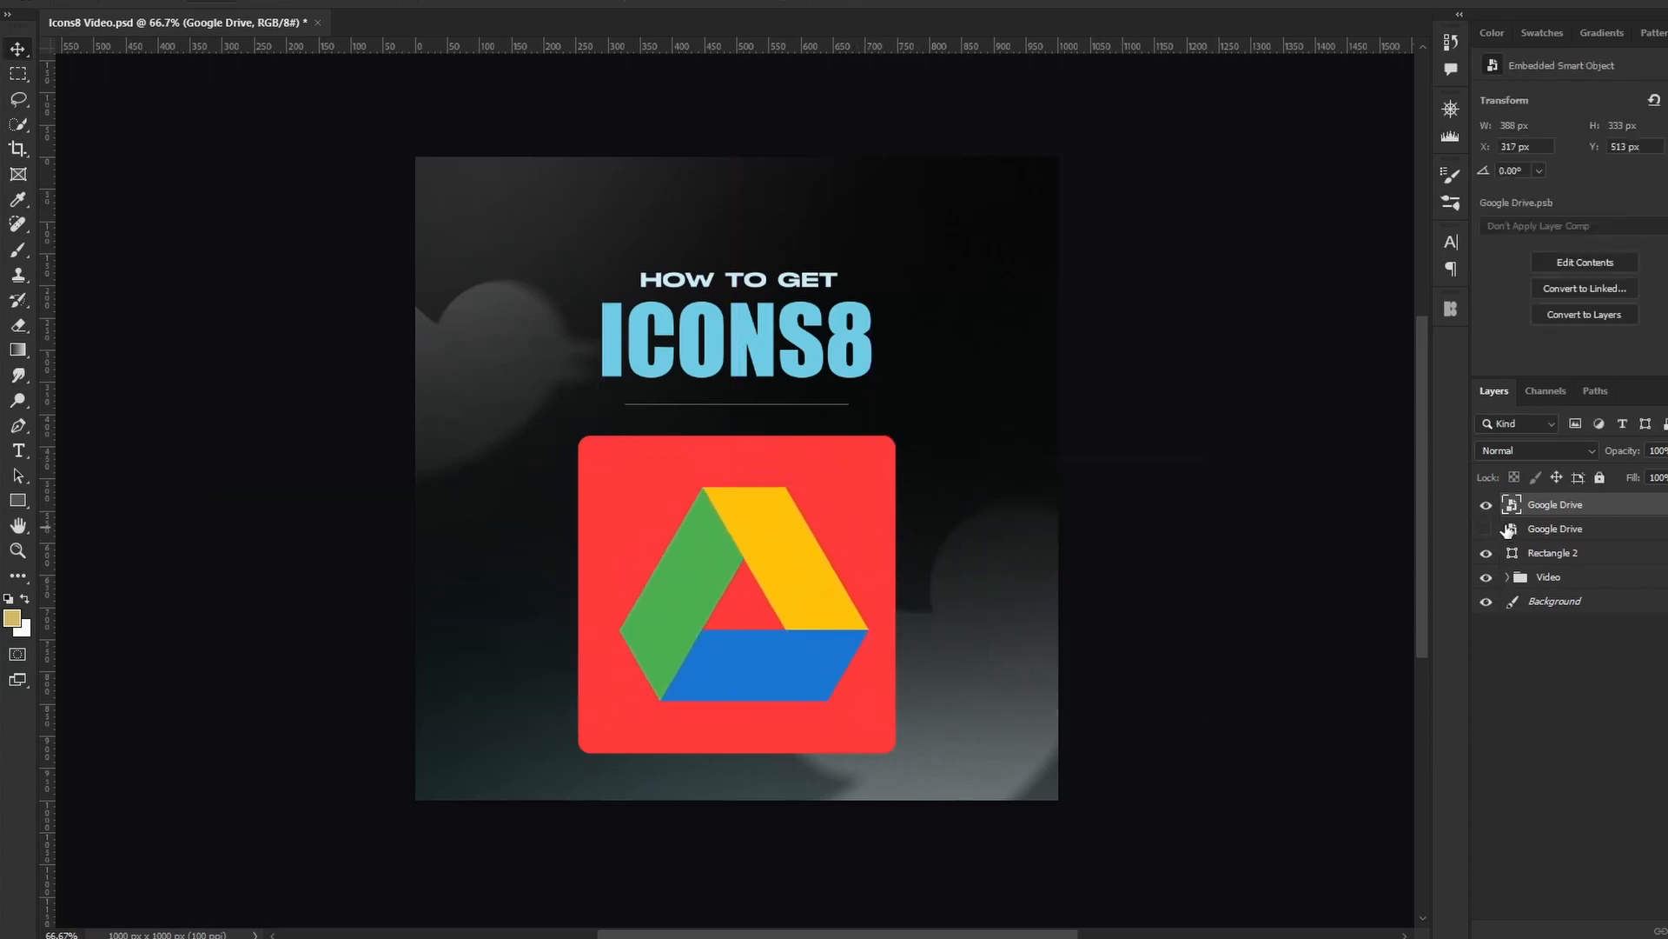
# Change the fill color of the rounded rectangle behind the Google Drive icon to white (ffffff)
pyautogui.doubleClick(1512, 553)
pyautogui.write('ffffff')
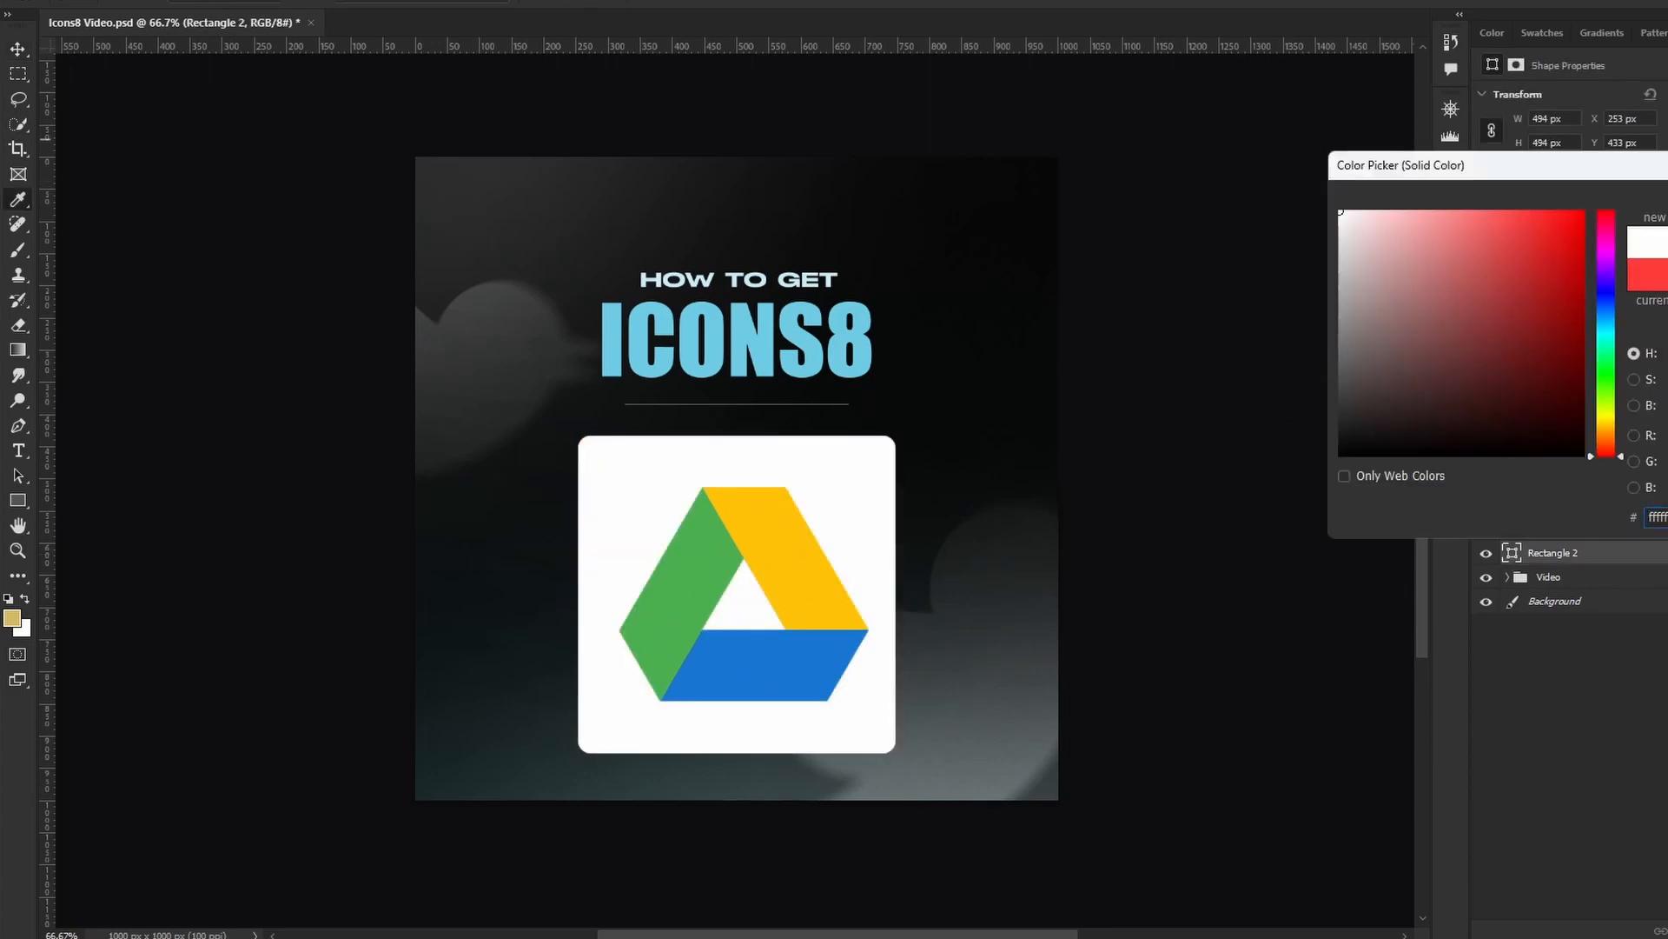
pyautogui.moveTo(1459, 344); pyautogui.dragTo(998, 95)
pyautogui.click(1667, 218)
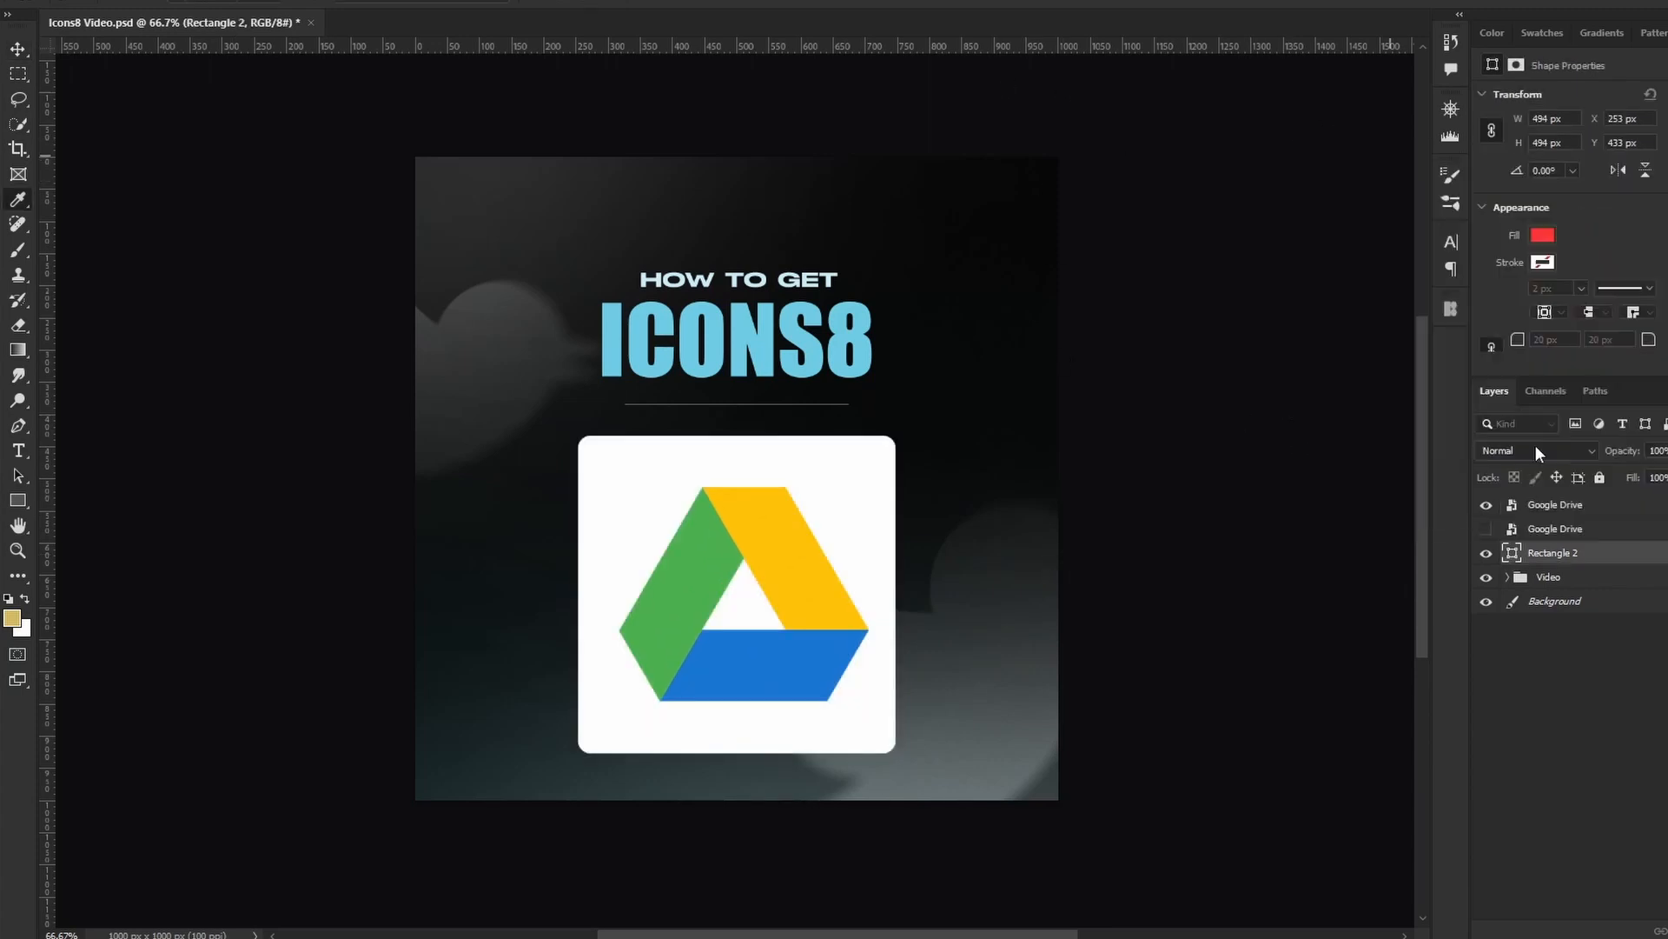
# Center the large Google Drive icon on the white rectangle by aligning it to a selection of the rectangle's outline, and deselect
pyautogui.press('v')
pyautogui.keyDown('ctrl'); pyautogui.click(1512, 553); pyautogui.keyUp('ctrl')
pyautogui.click(1555, 504)
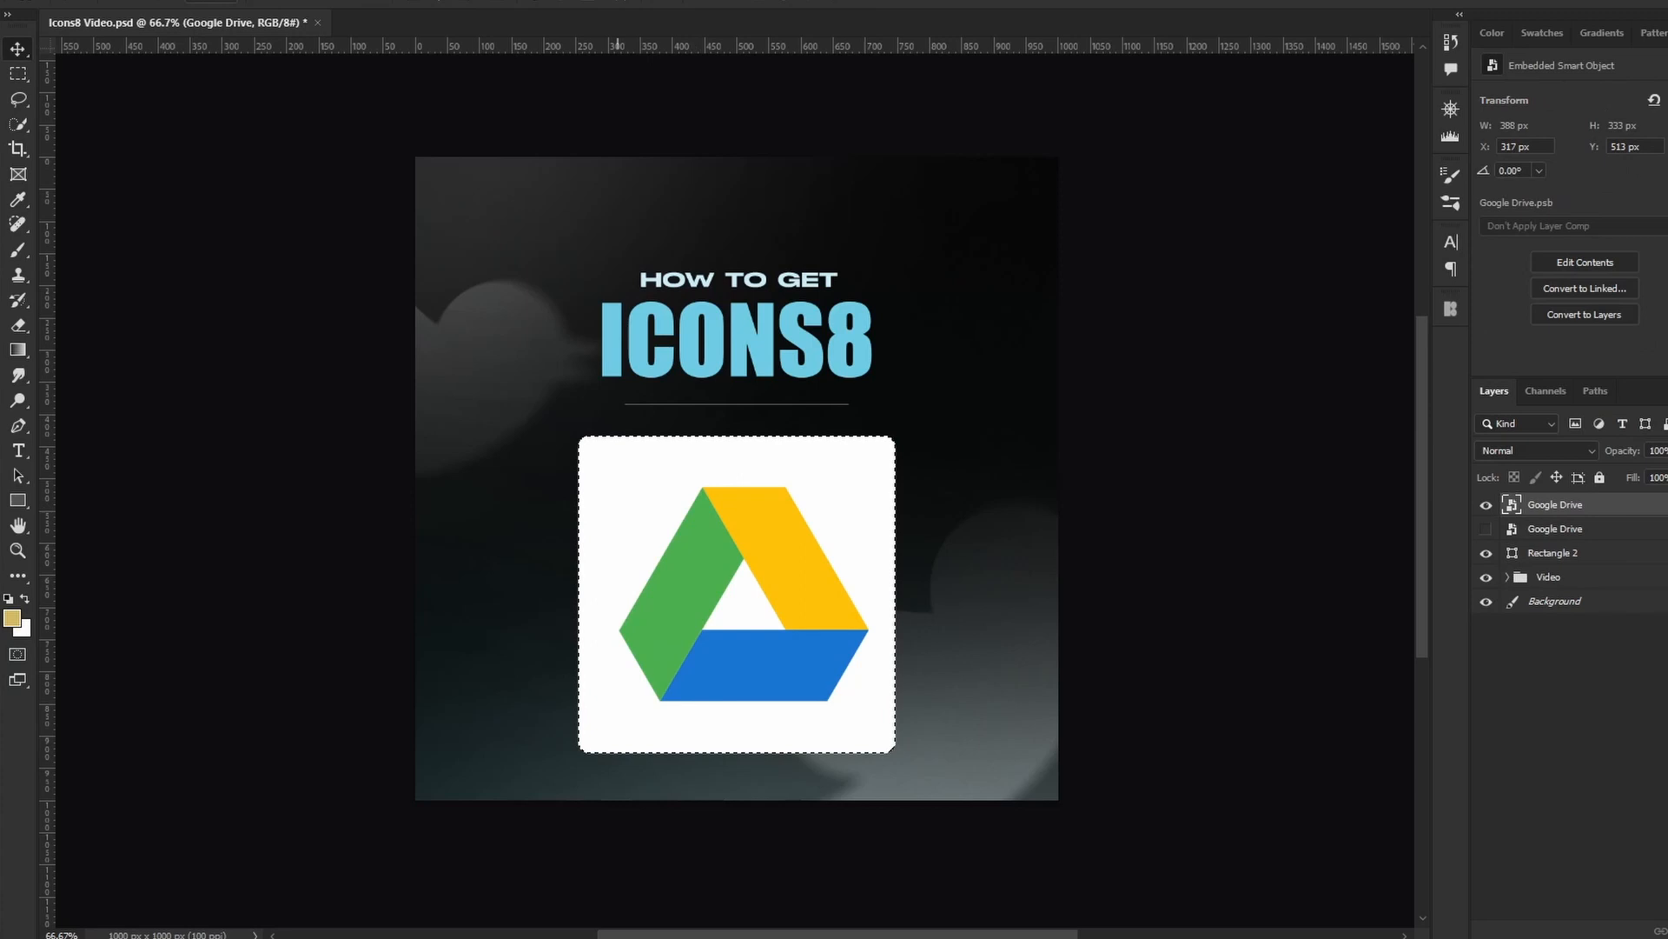
pyautogui.click(448, 1)
pyautogui.click(564, 2)
pyautogui.hotkey('ctrl', 'd')
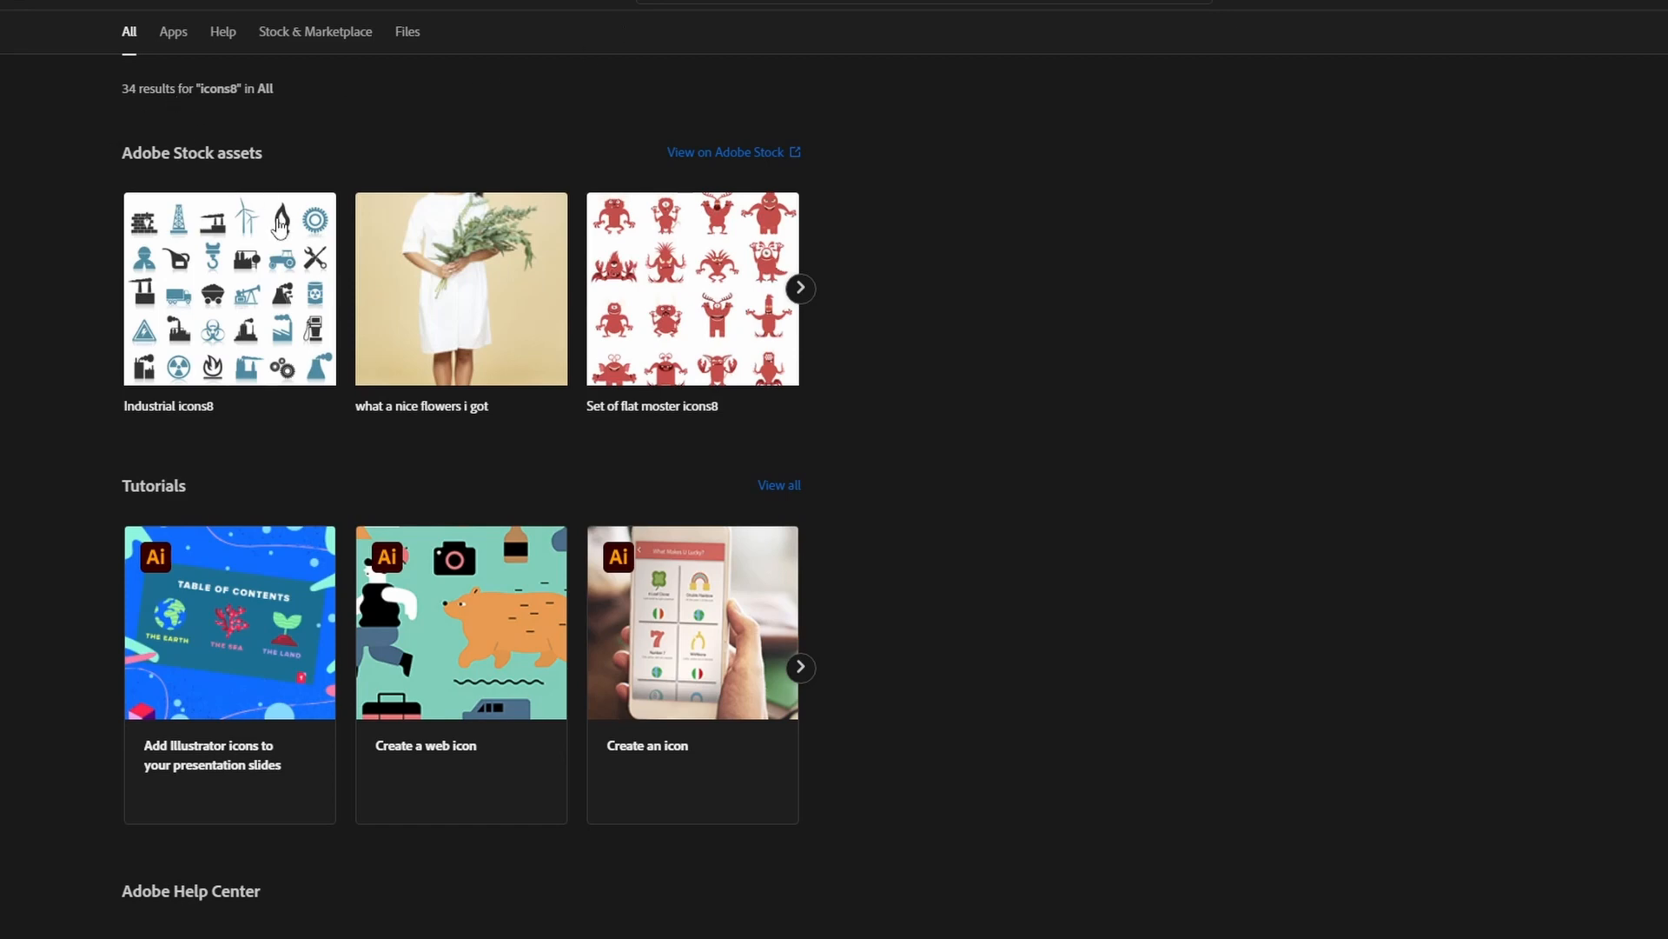
# In the Creative Cloud app, search for icons8 and open the Icons8 plugin from the Stock & Marketplace results
pyautogui.click(552, 39)
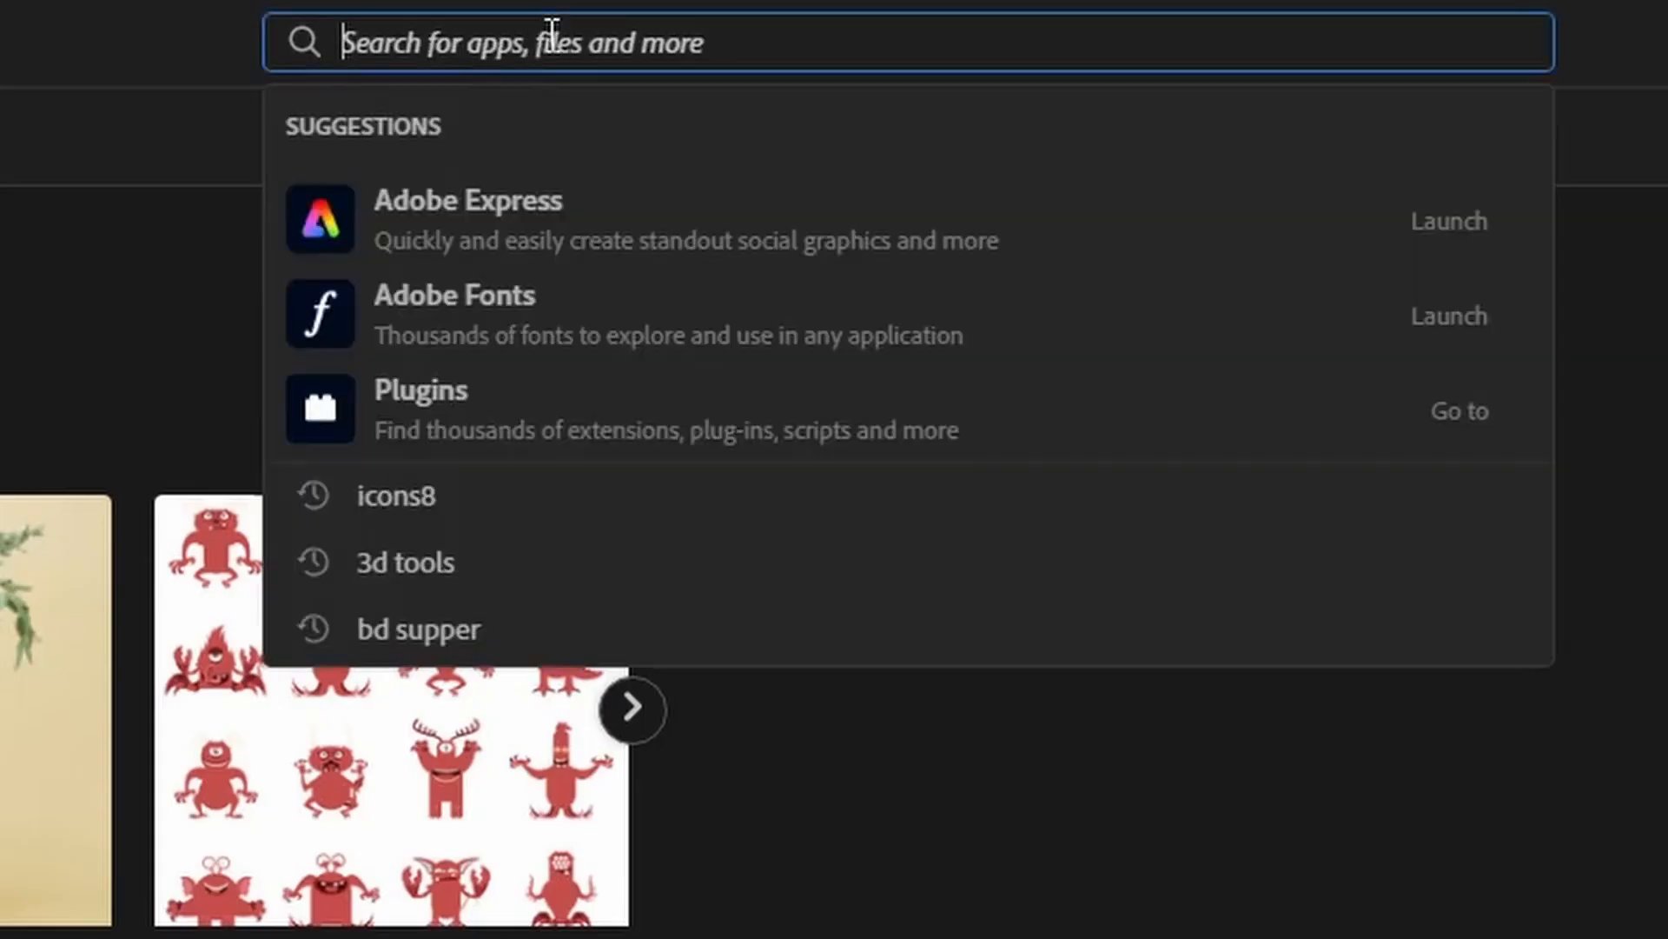
pyautogui.write('ucibs')
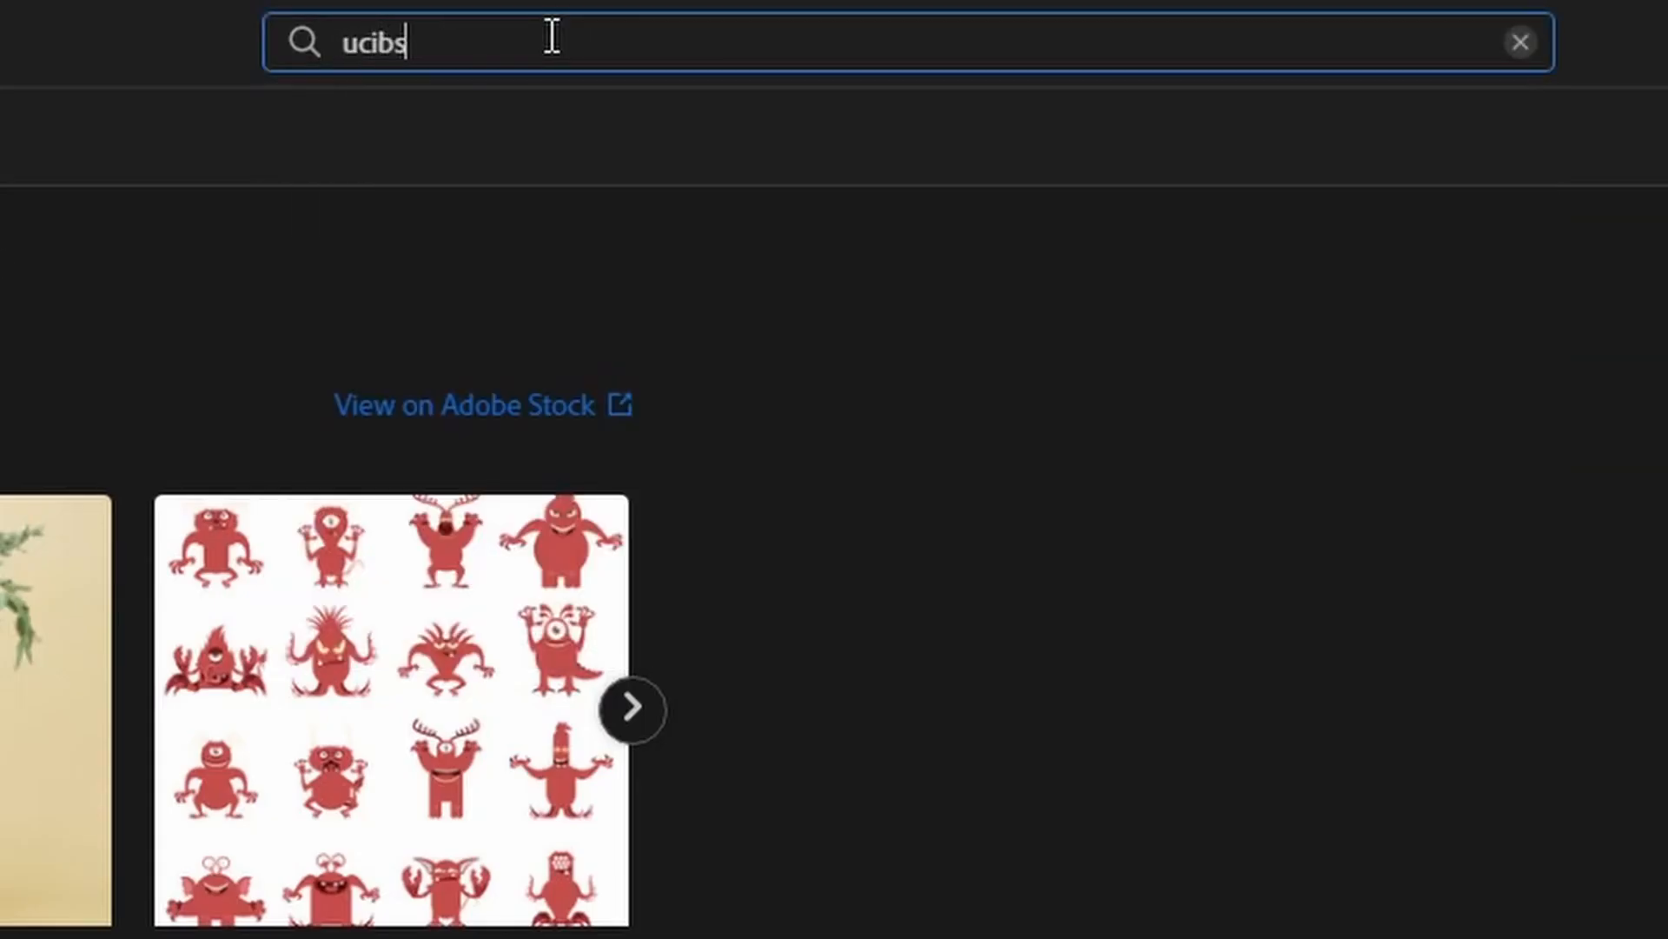
pyautogui.press('BackSpace')
pyautogui.press('BackSpace')
pyautogui.press('BackSpace')
pyautogui.press('BackSpace')
pyautogui.press('BackSpace')
pyautogui.write('icons8')
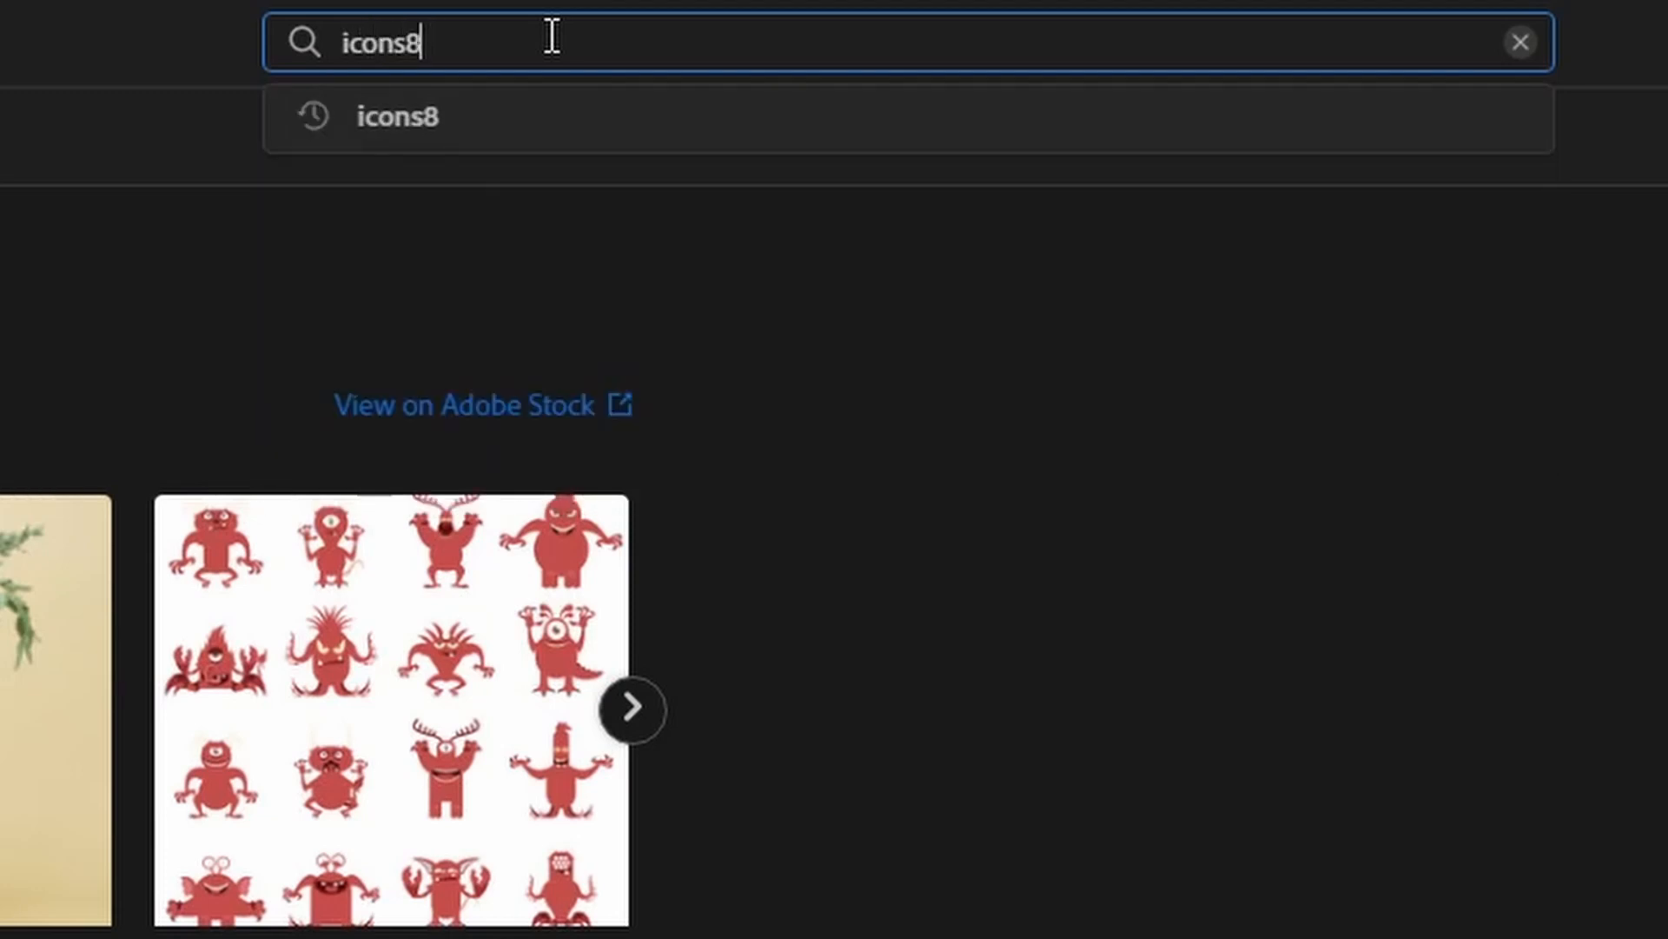
pyautogui.press('Return')
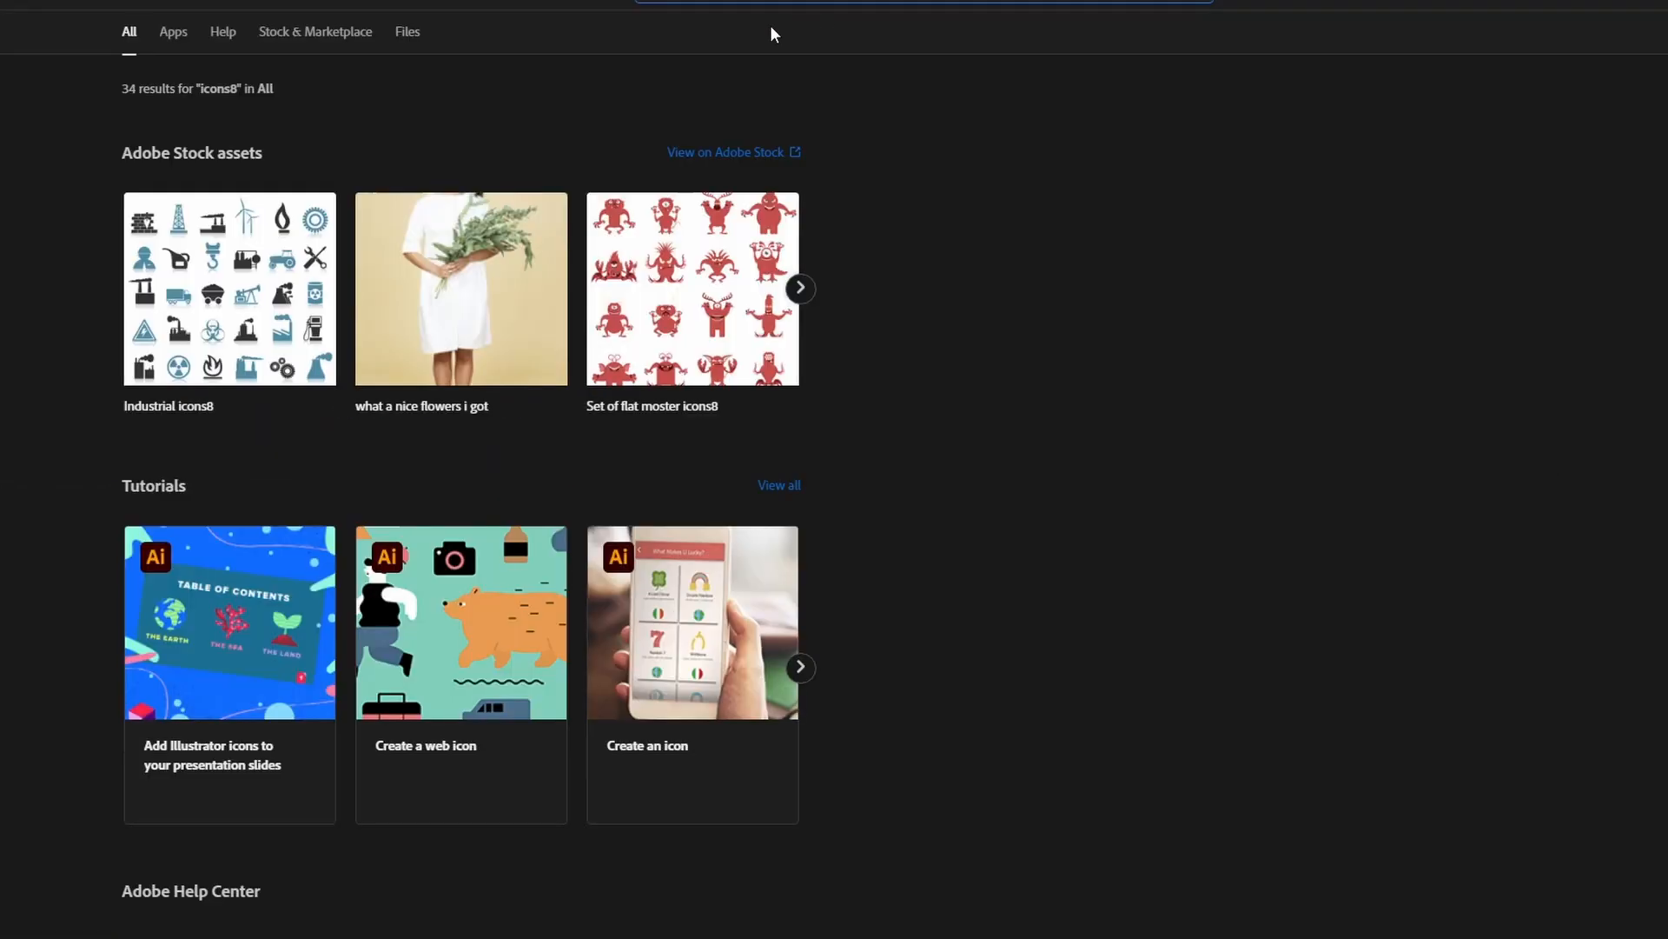
pyautogui.click(323, 41)
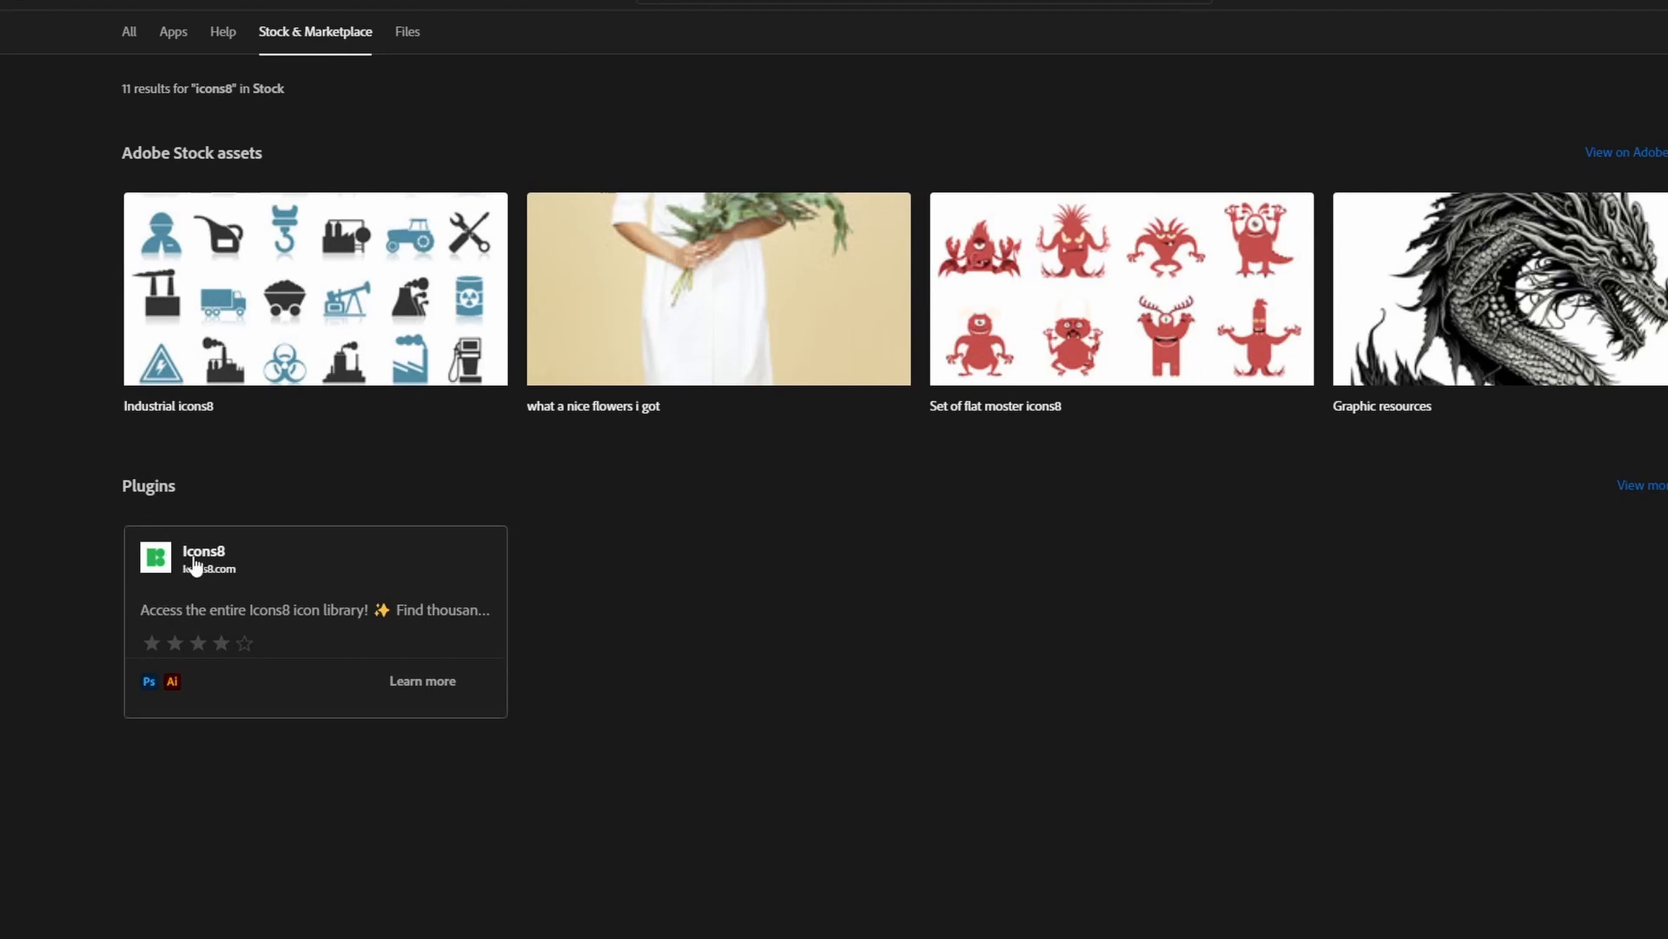
pyautogui.click(210, 591)
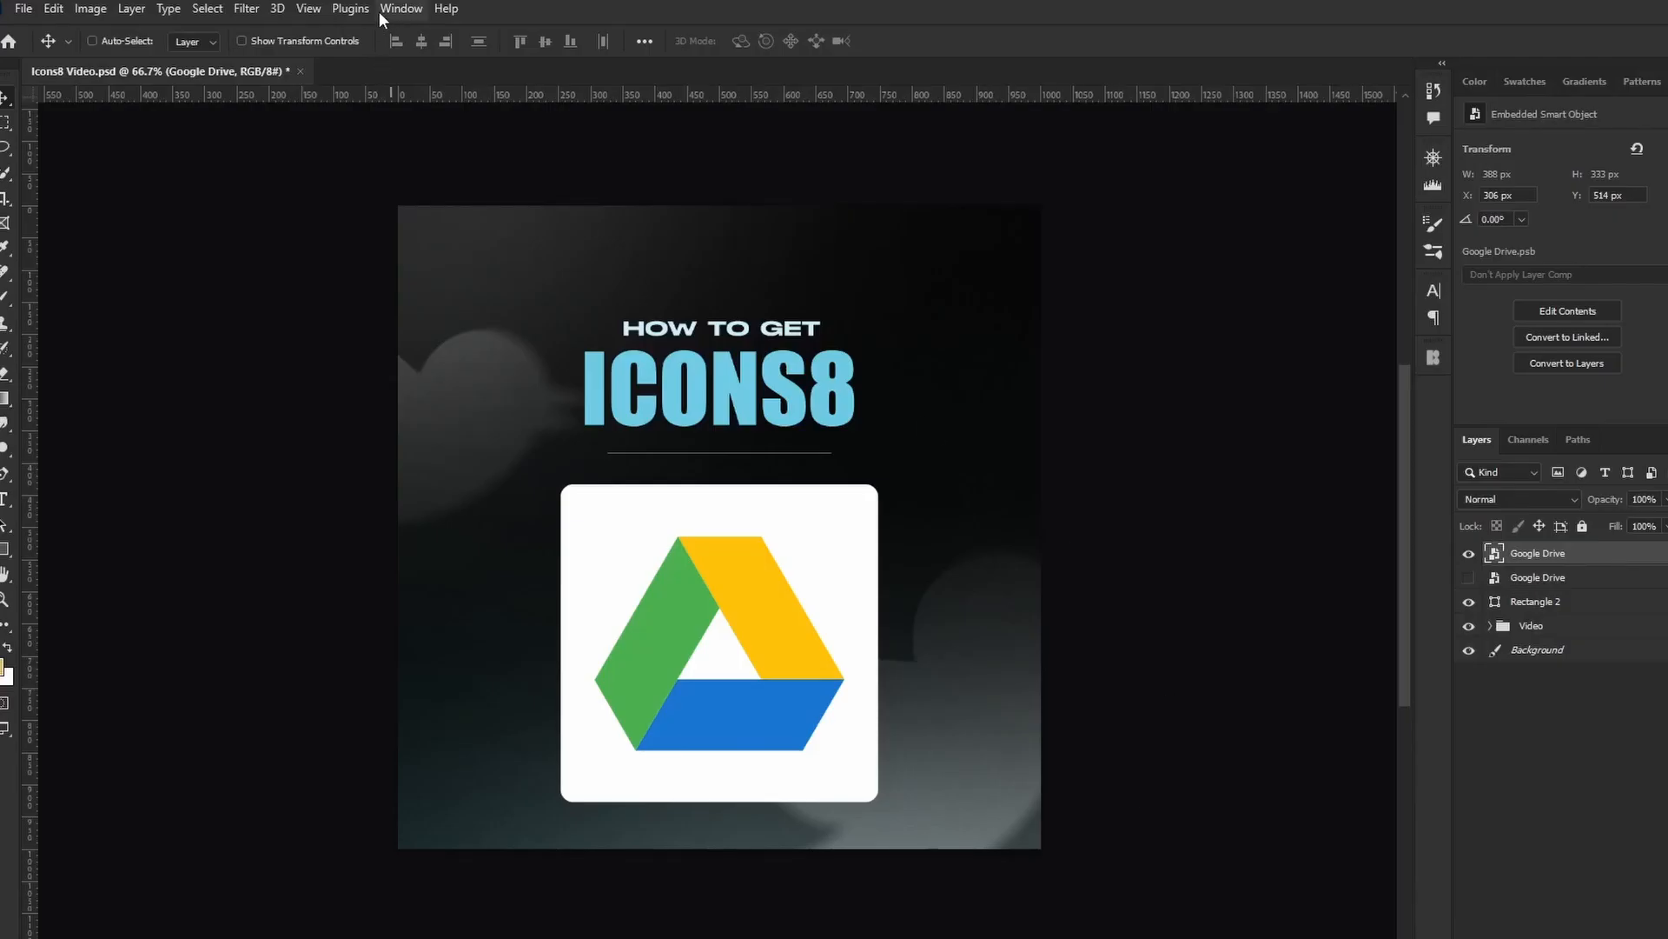
# Switch to Photoshop and open Icons8 from the legacy extensions
pyautogui.click(352, 8)
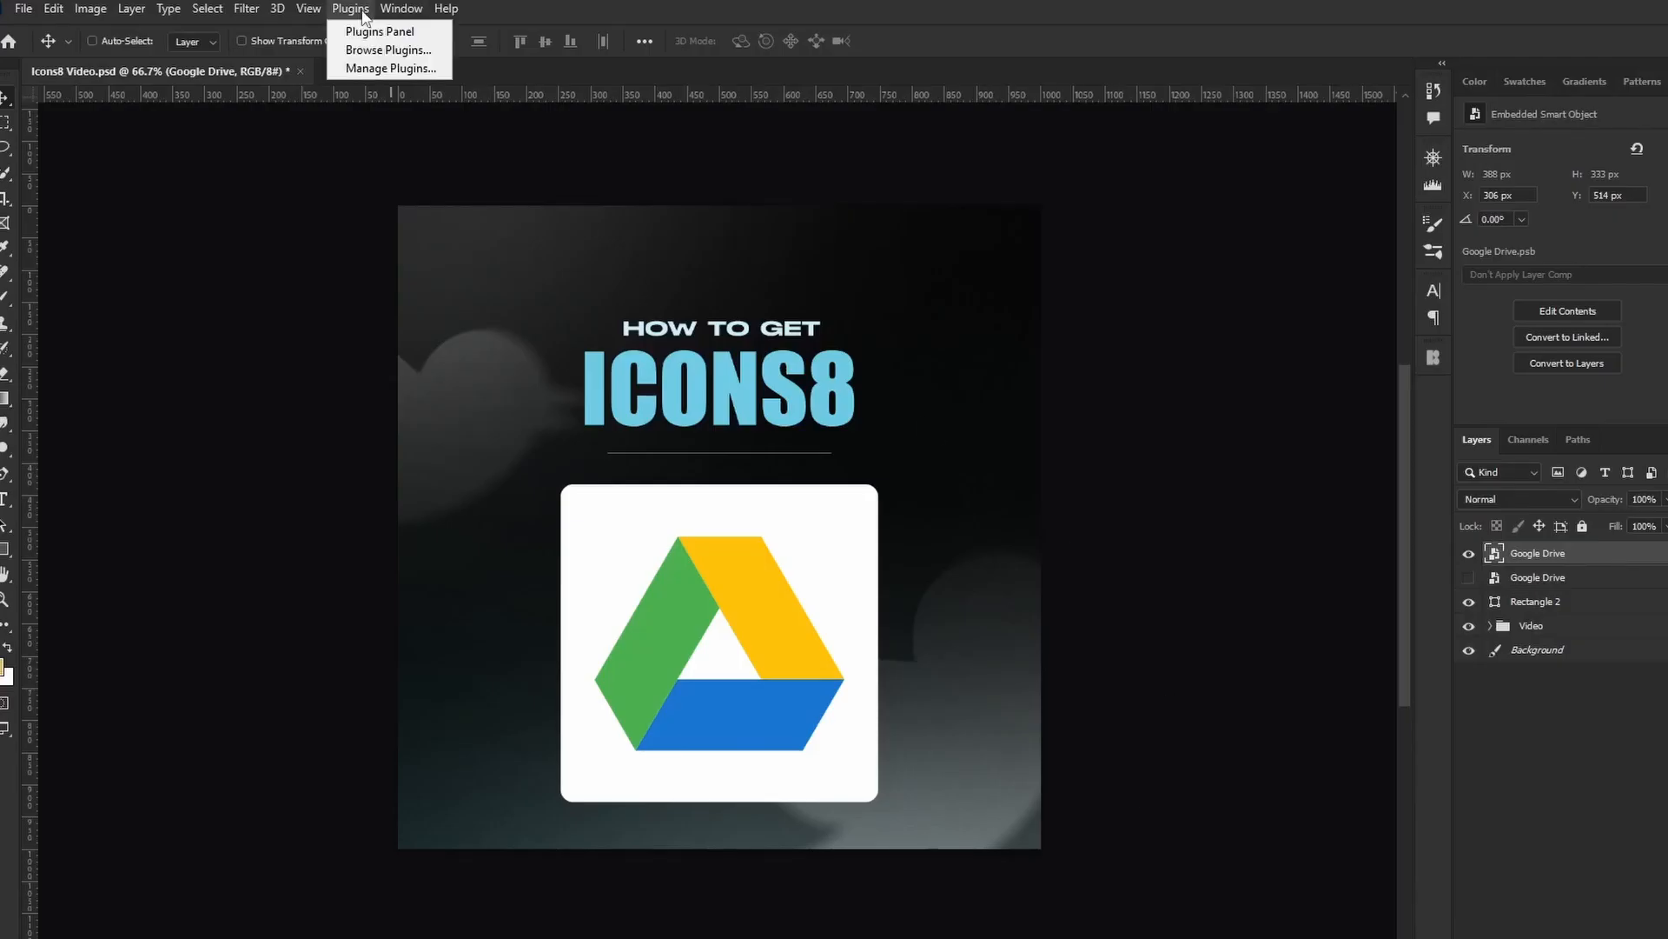
pyautogui.moveTo(406, 13)
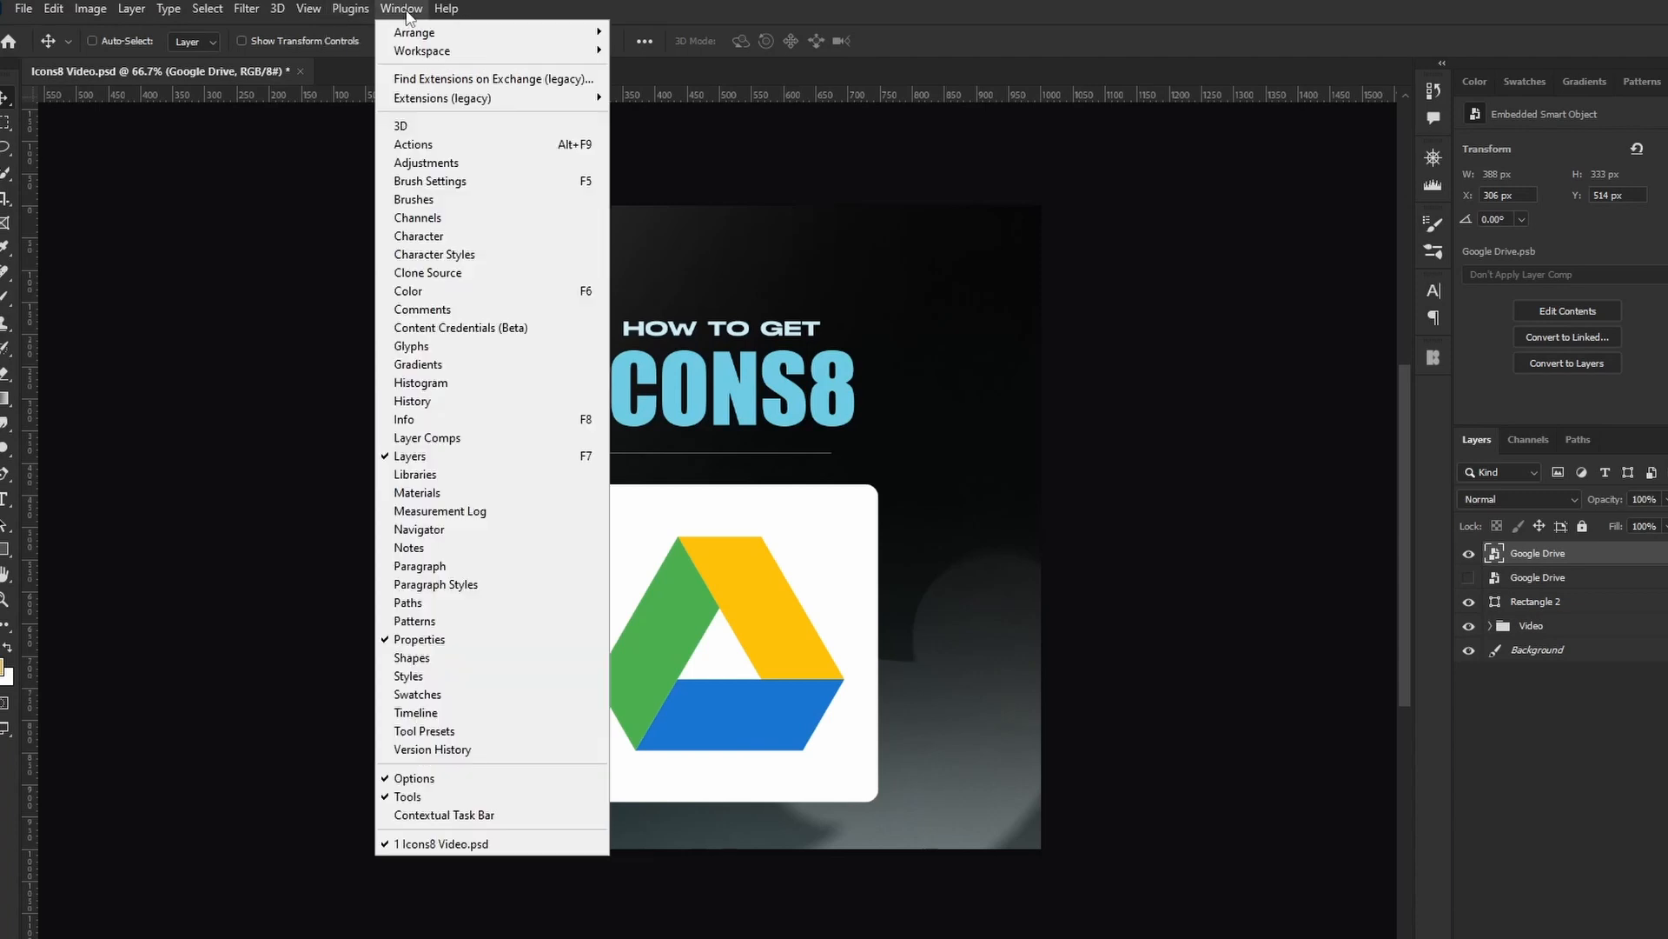
pyautogui.moveTo(470, 106)
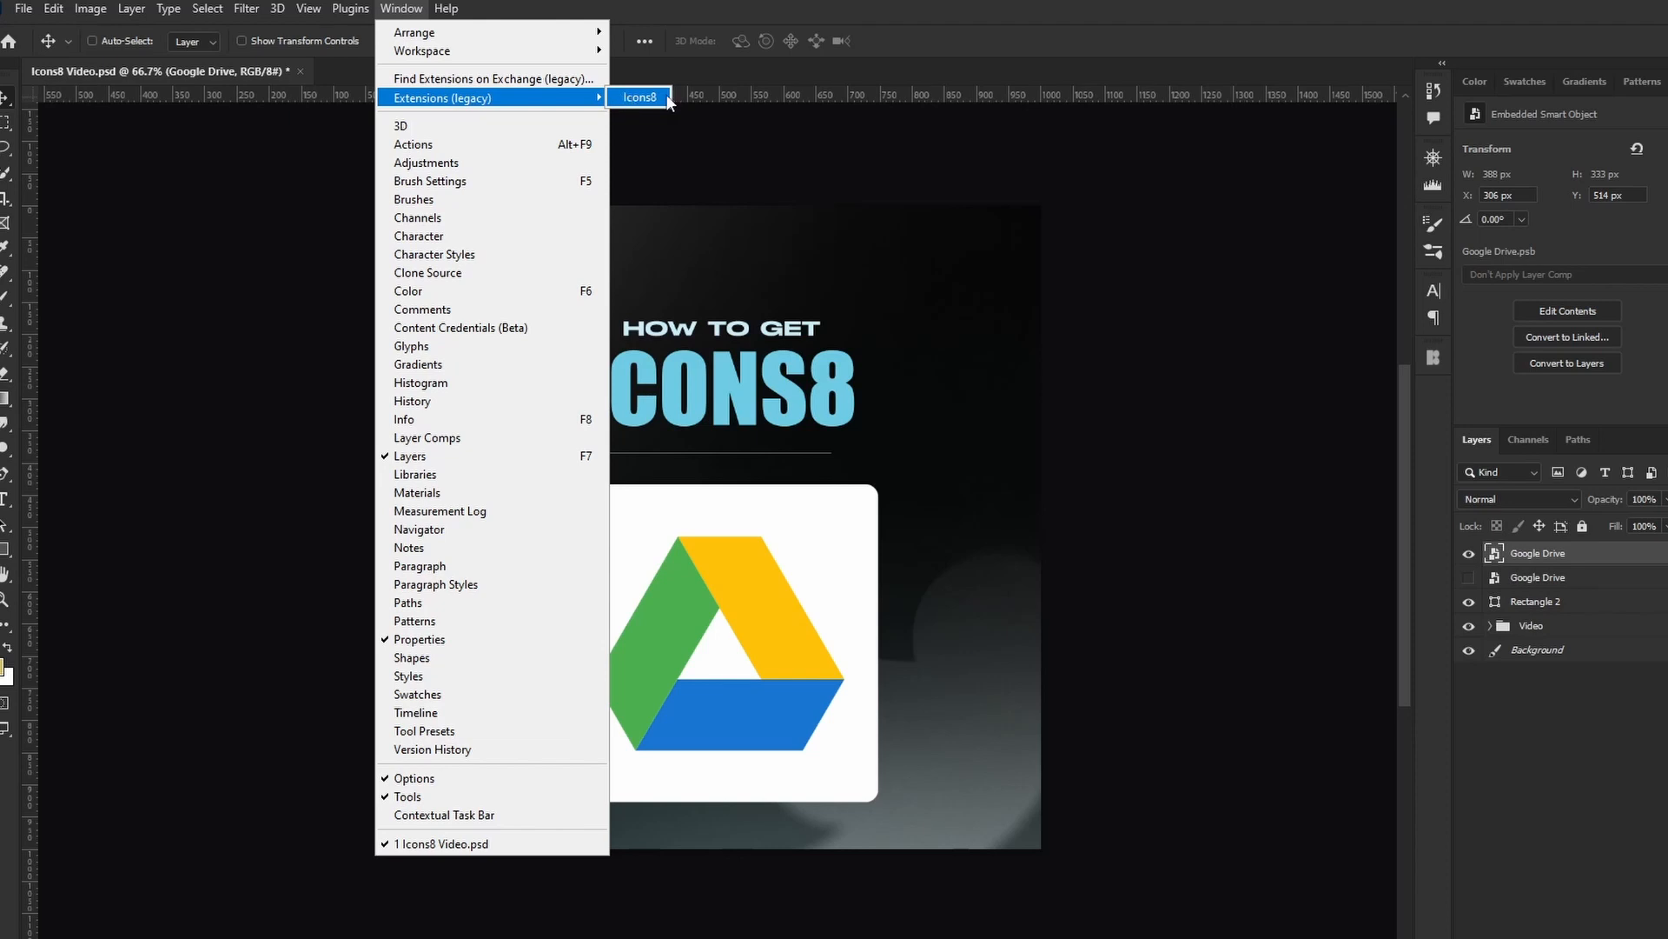
pyautogui.click(641, 96)
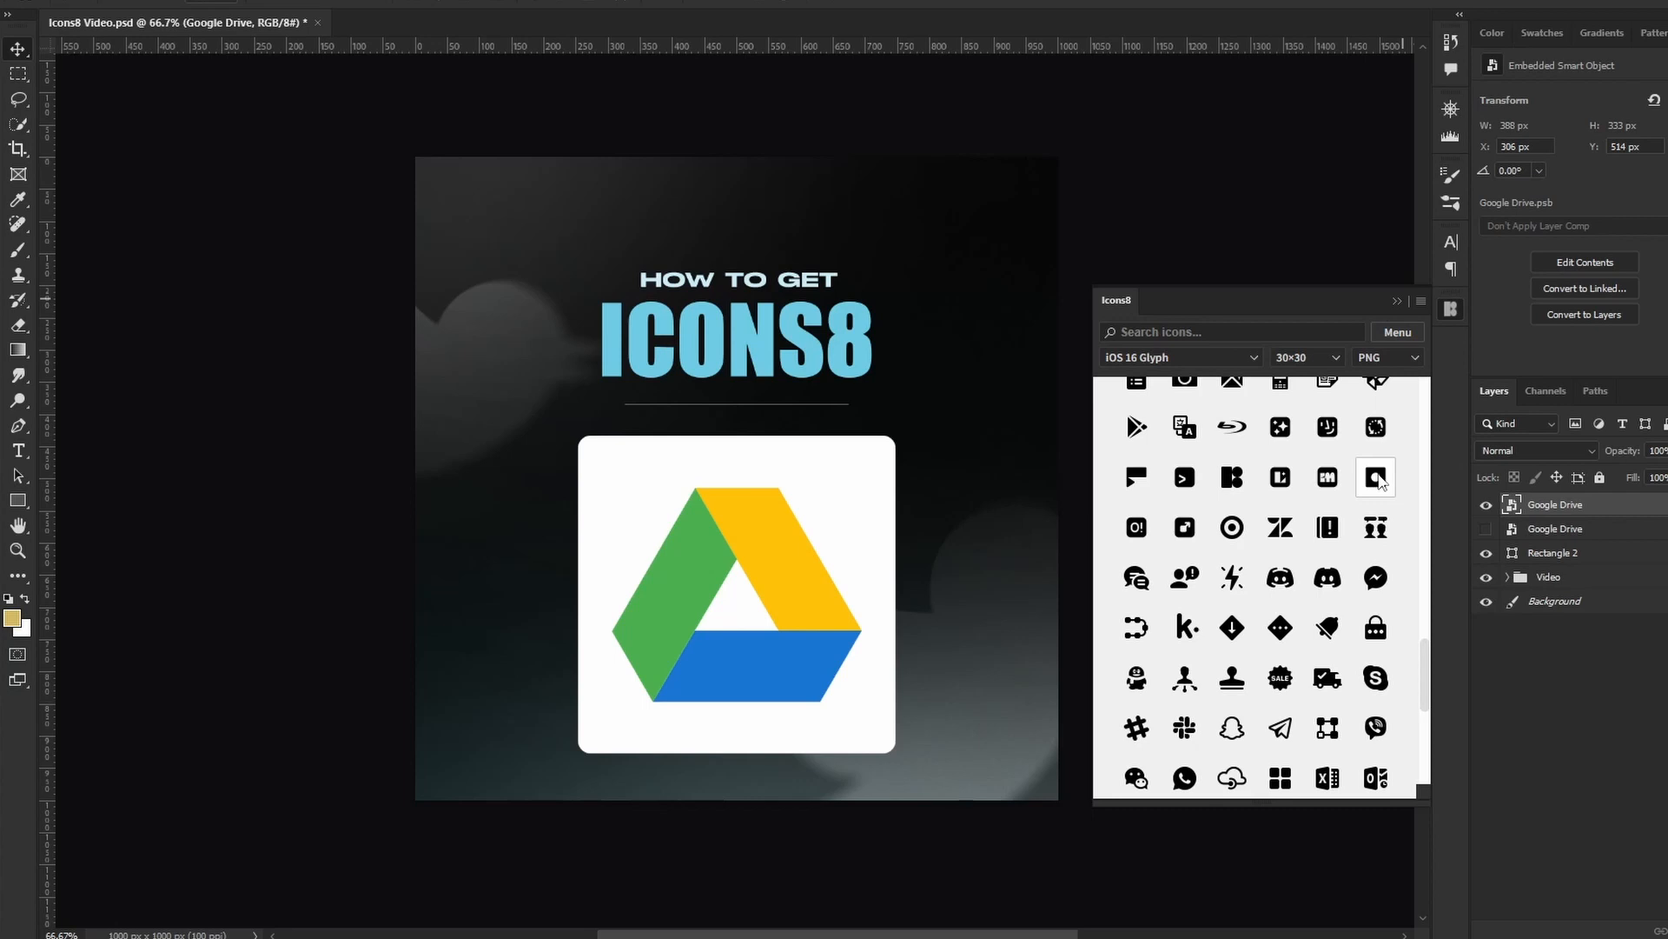
# Hide the docked Icons8 plugin, show it again and collapse it
pyautogui.click(1451, 308)
pyautogui.click(1452, 311)
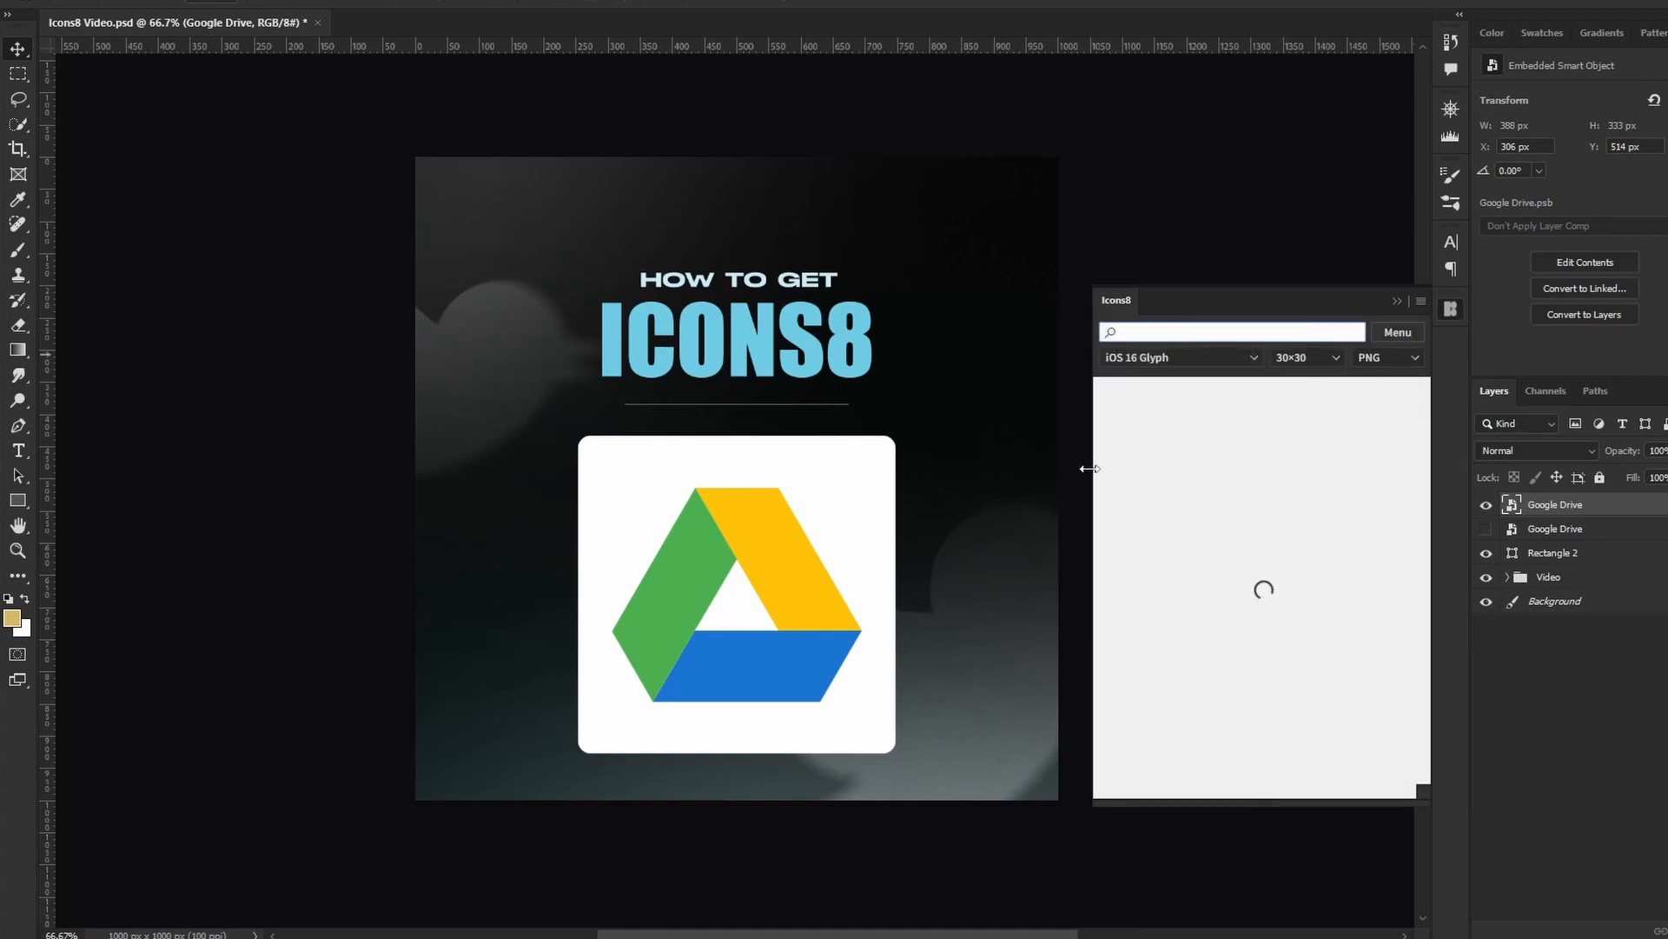
pyautogui.click(1397, 302)
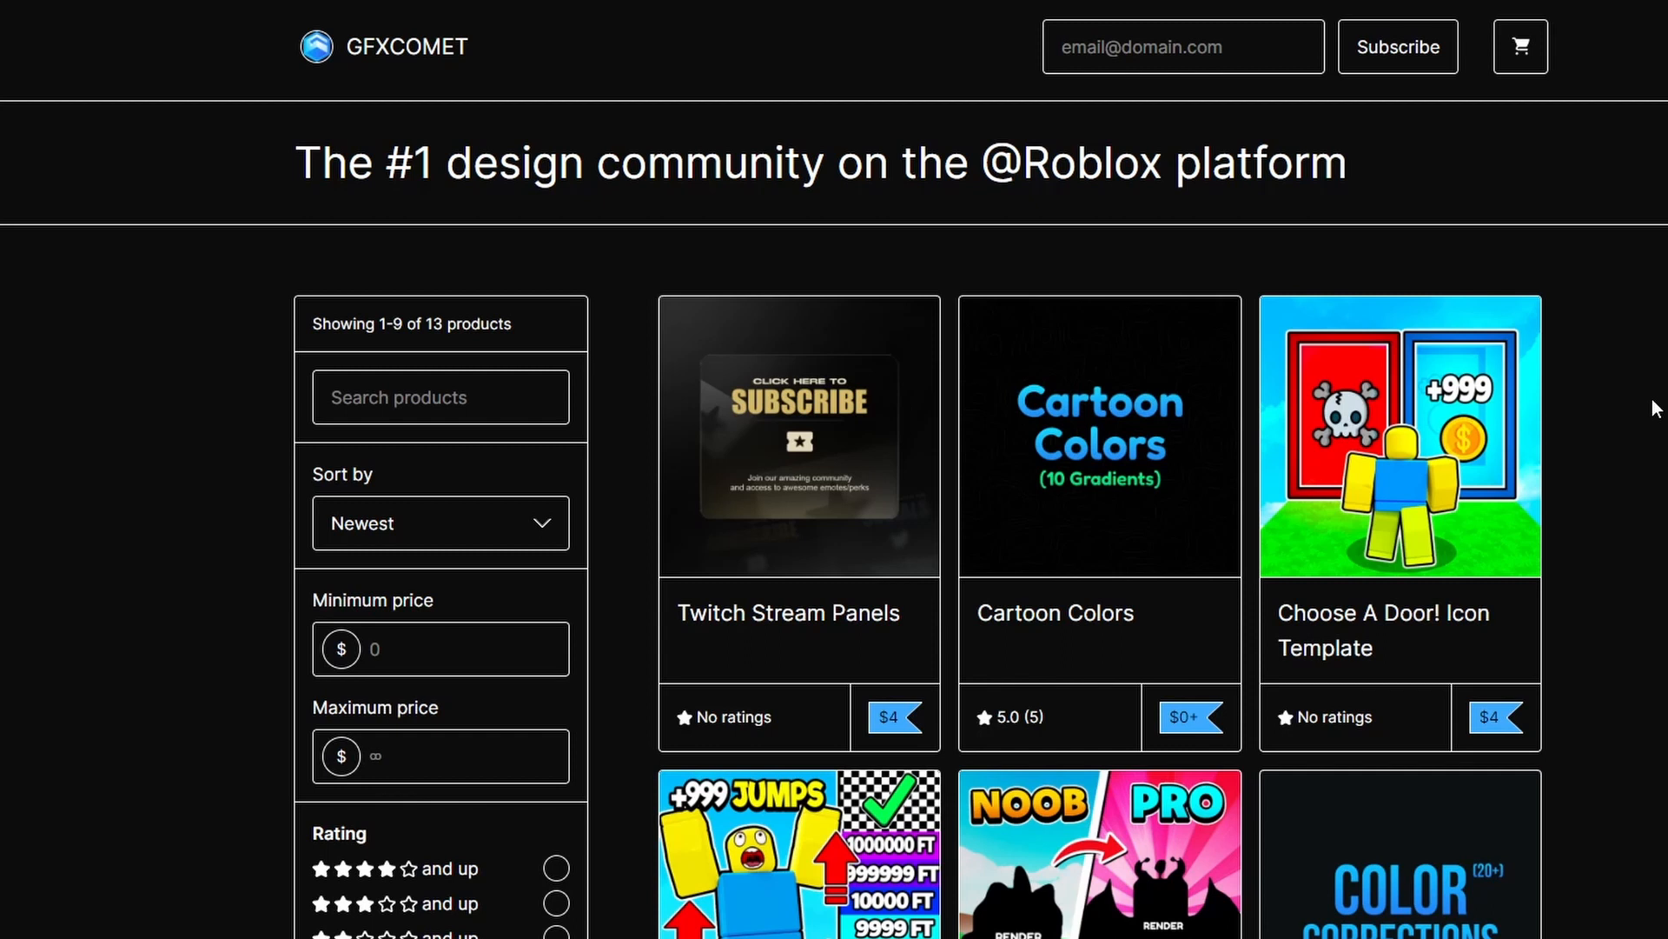
# On the GFXCOMET store website, view the Twitch Stream Panels product and return to the product list
pyautogui.scroll(-2, 1650, 412)
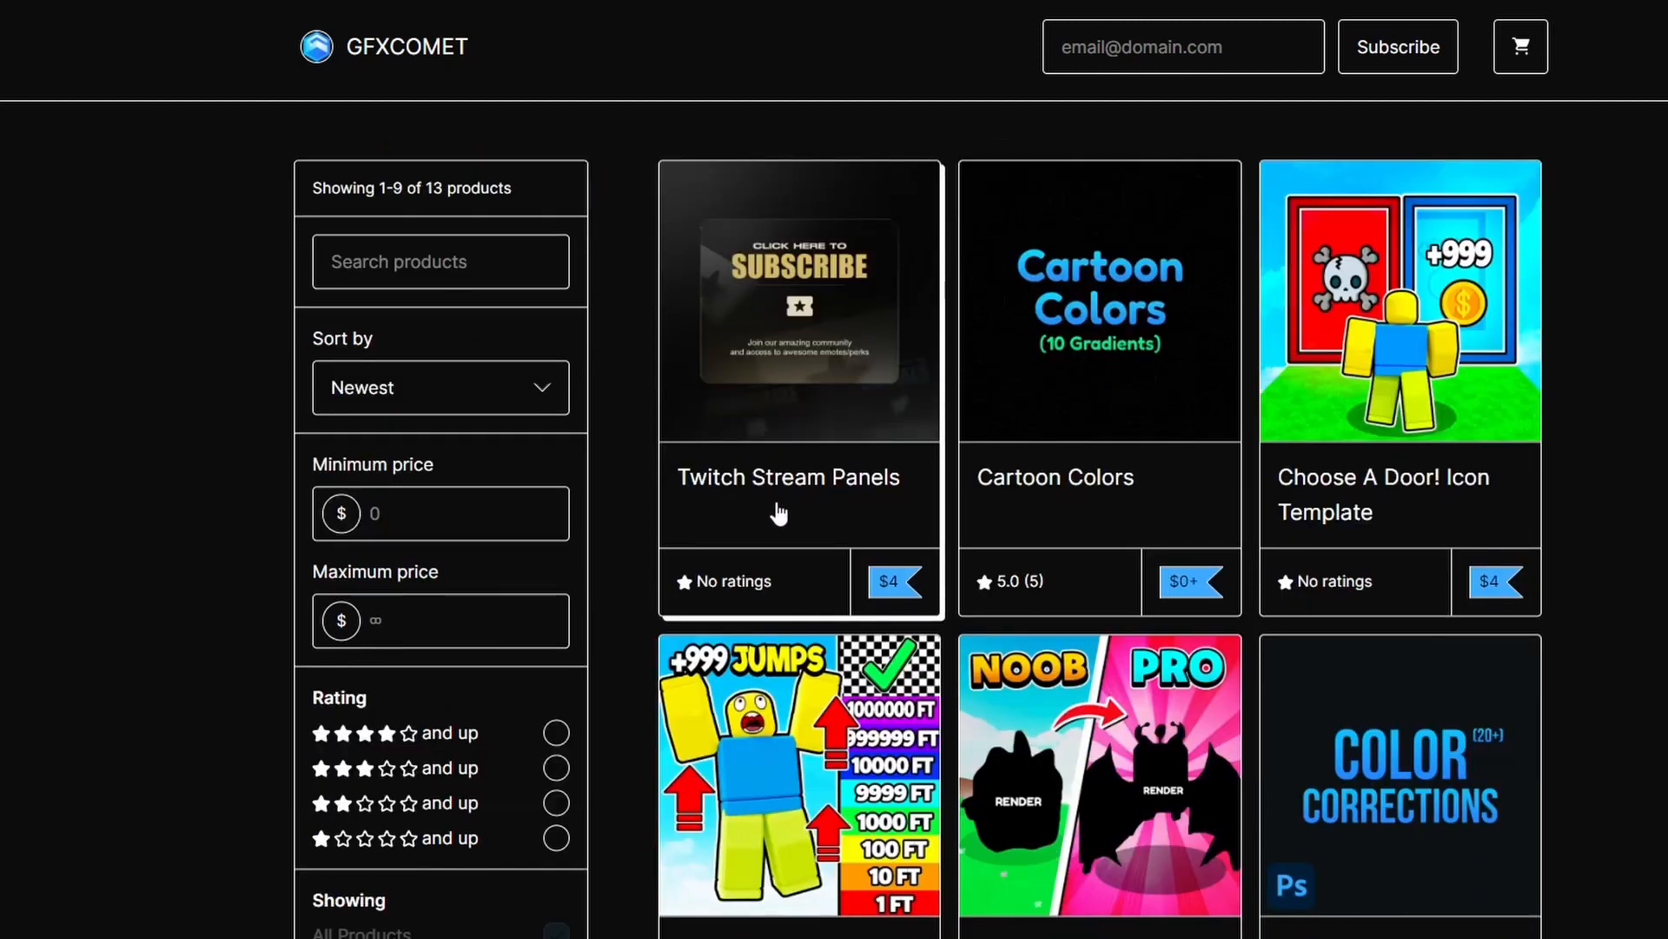
pyautogui.click(828, 391)
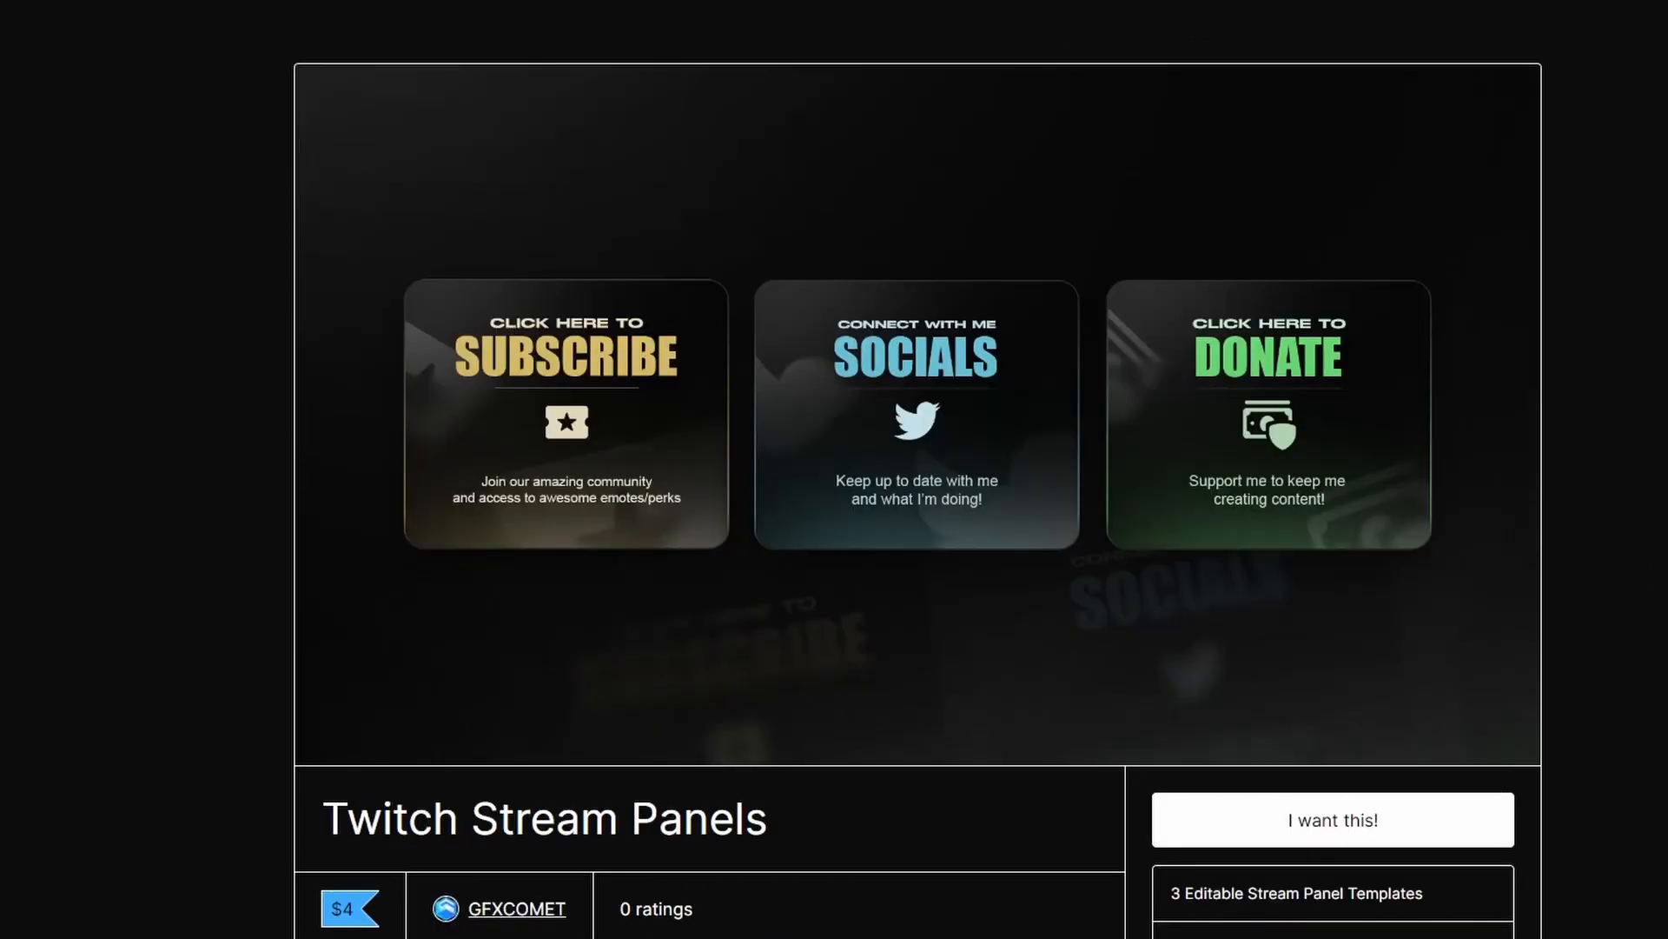
pyautogui.hotkey('alt', 'Left')
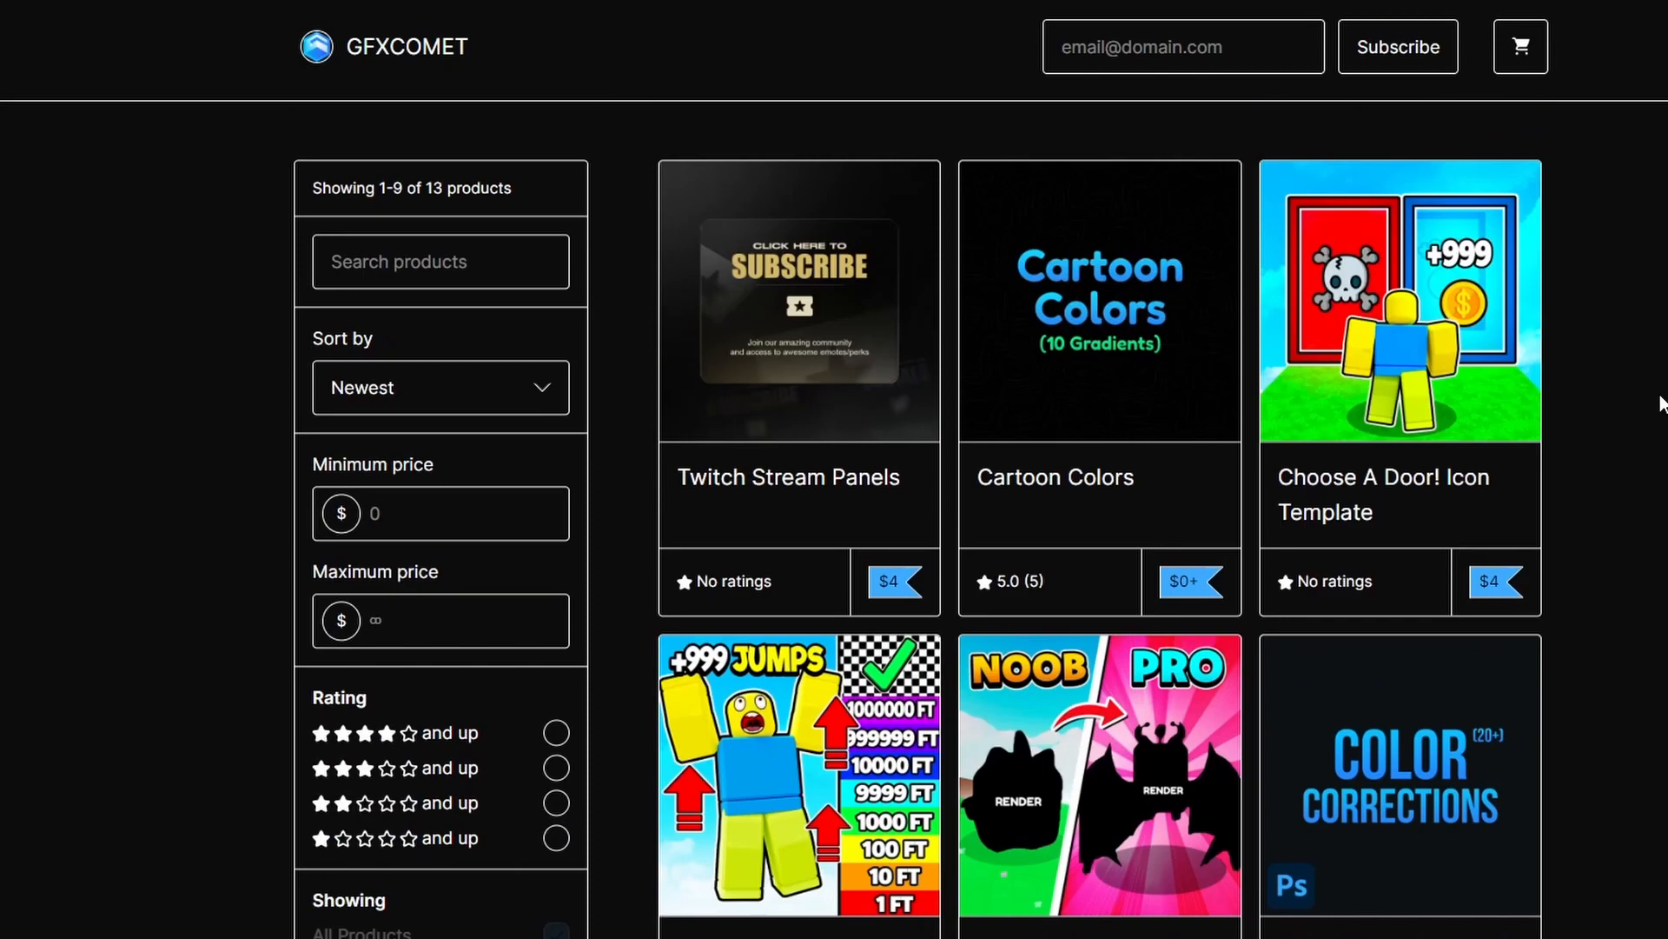
# Examine the Choose A Door! Icon Template product page, and browse further down the store's product list
pyautogui.click(1474, 408)
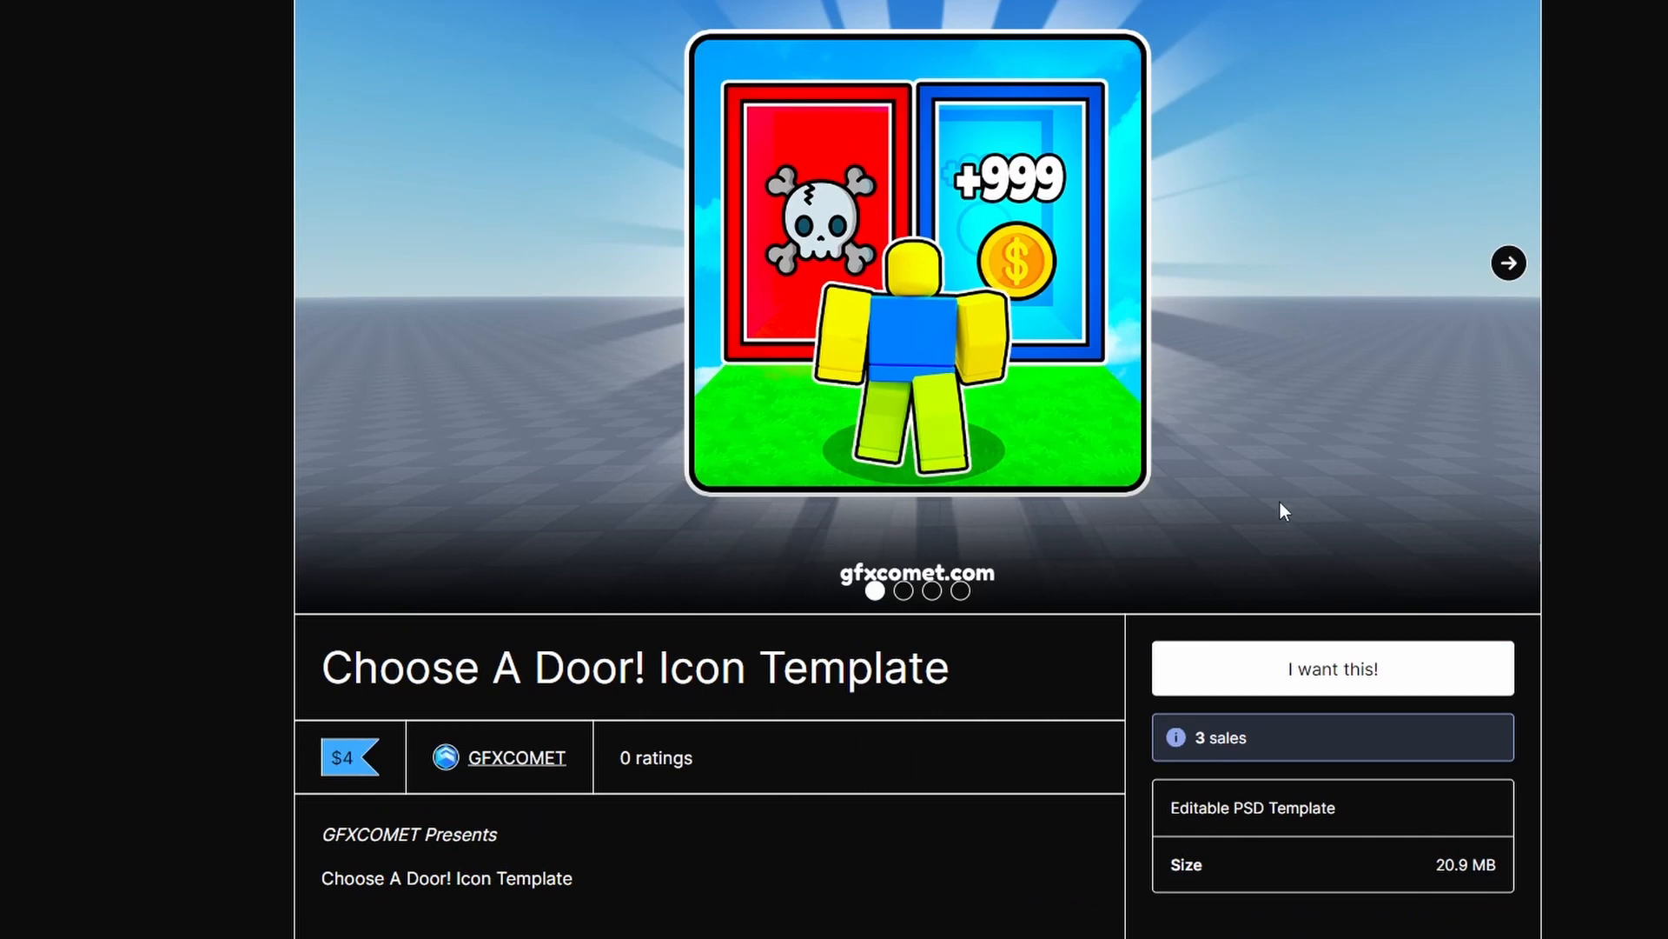
pyautogui.scroll(-7, 1071, 616)
pyautogui.scroll(5, 1022, 641)
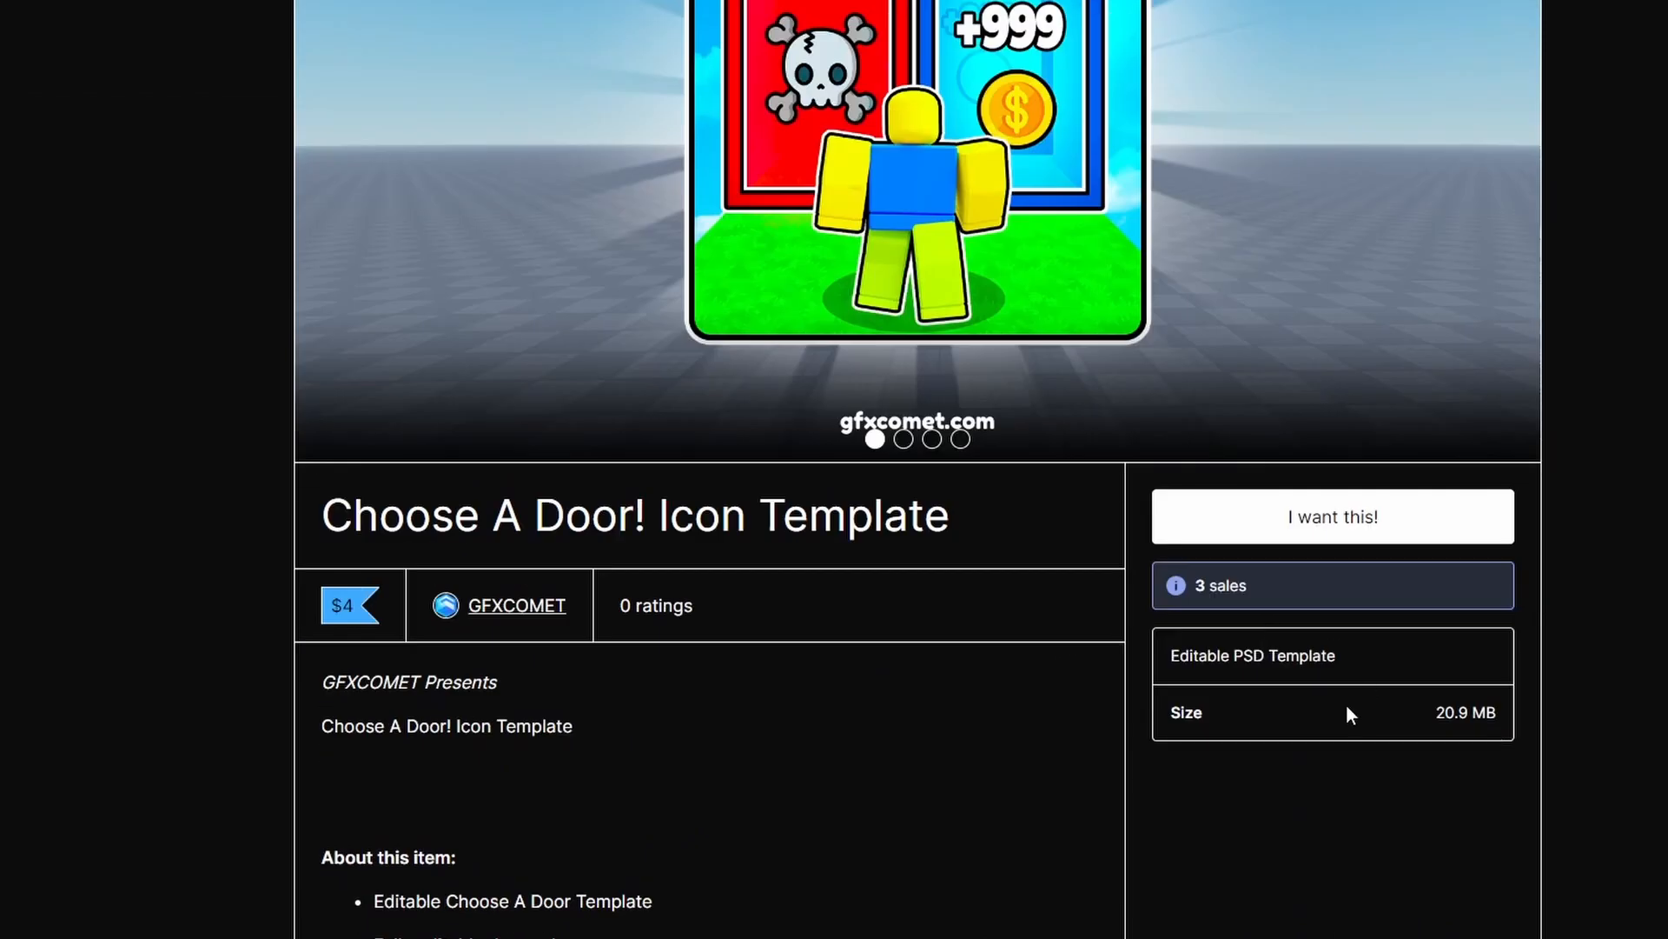
pyautogui.scroll(3, 1347, 708)
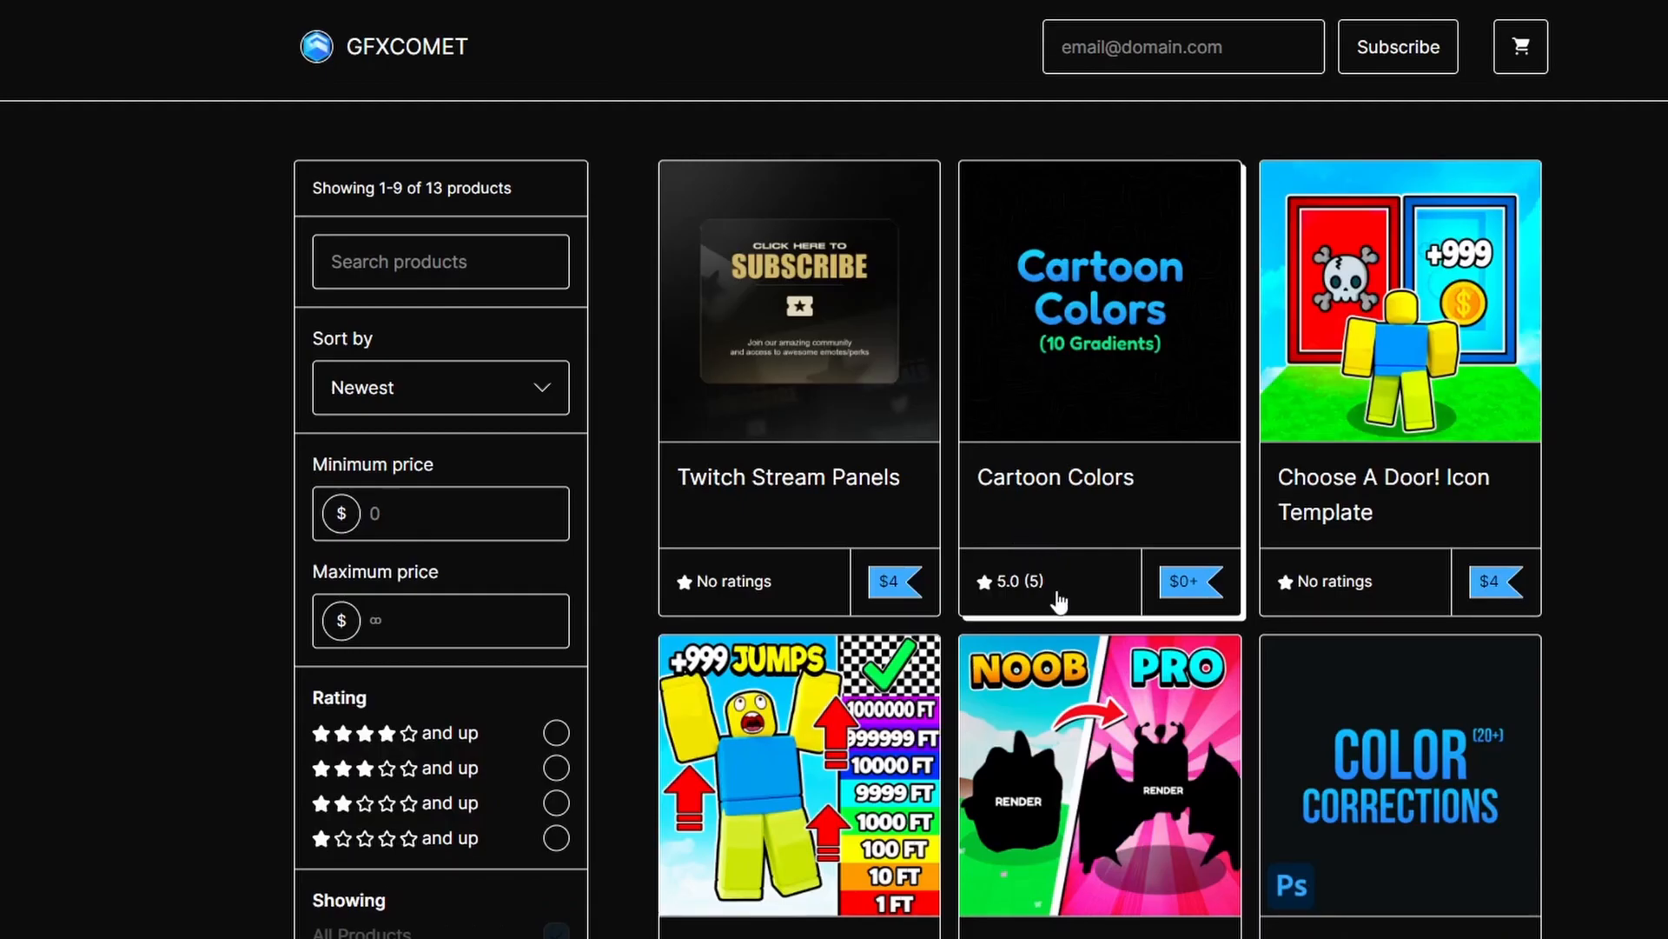
pyautogui.scroll(-3, 888, 743)
pyautogui.scroll(-6, 888, 743)
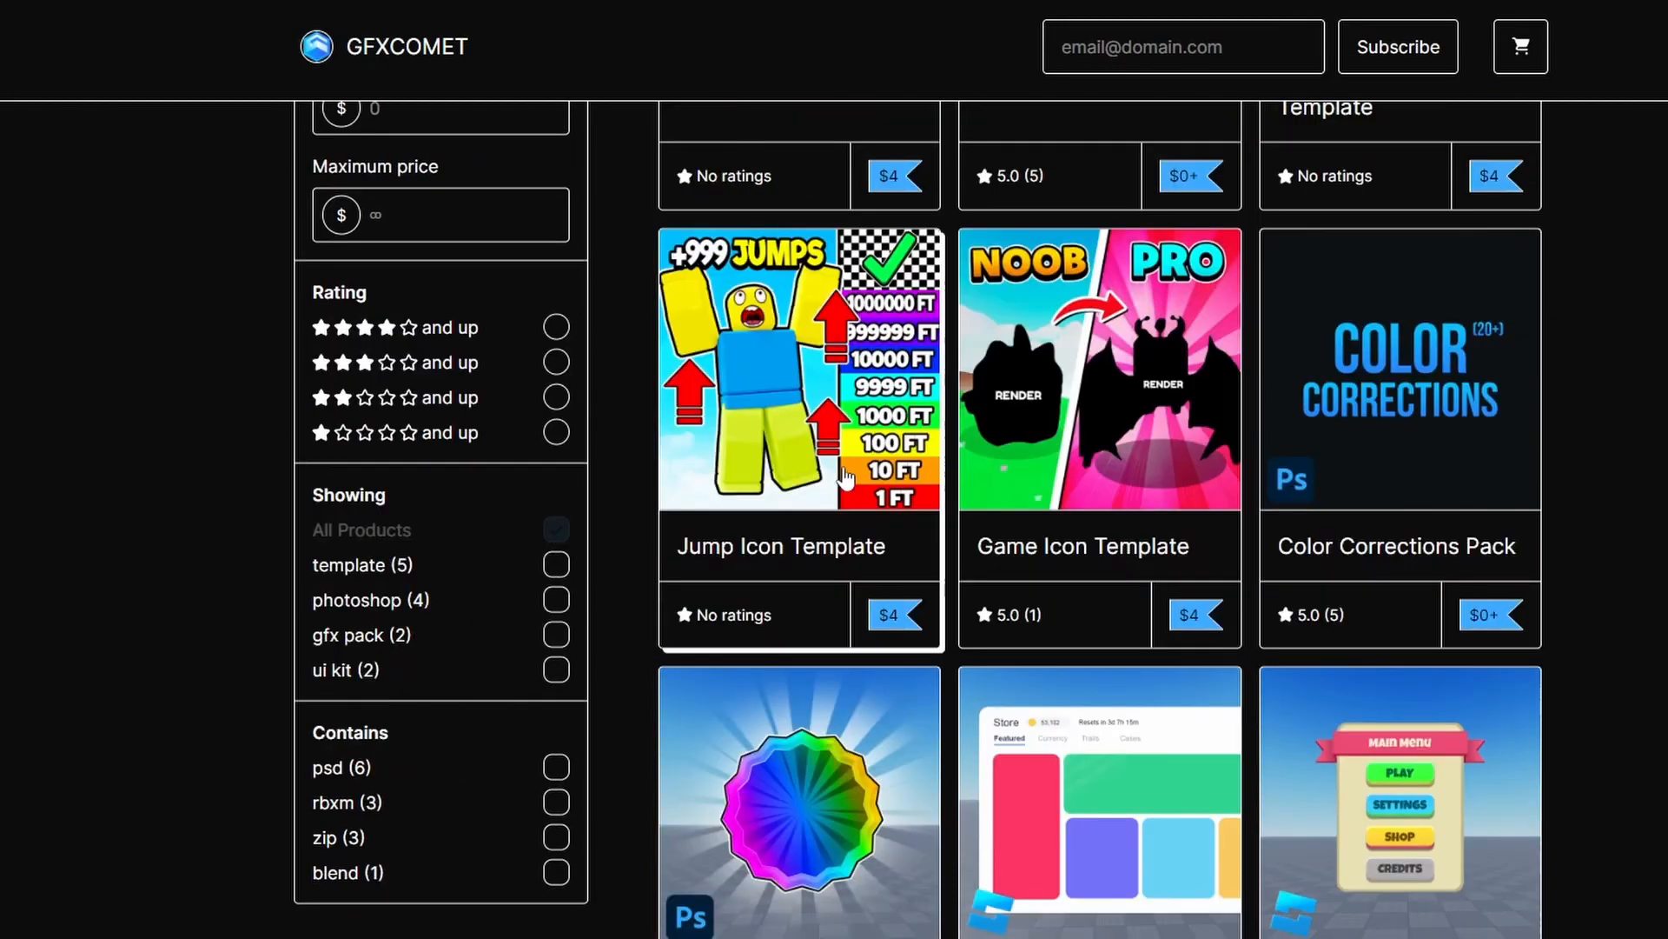